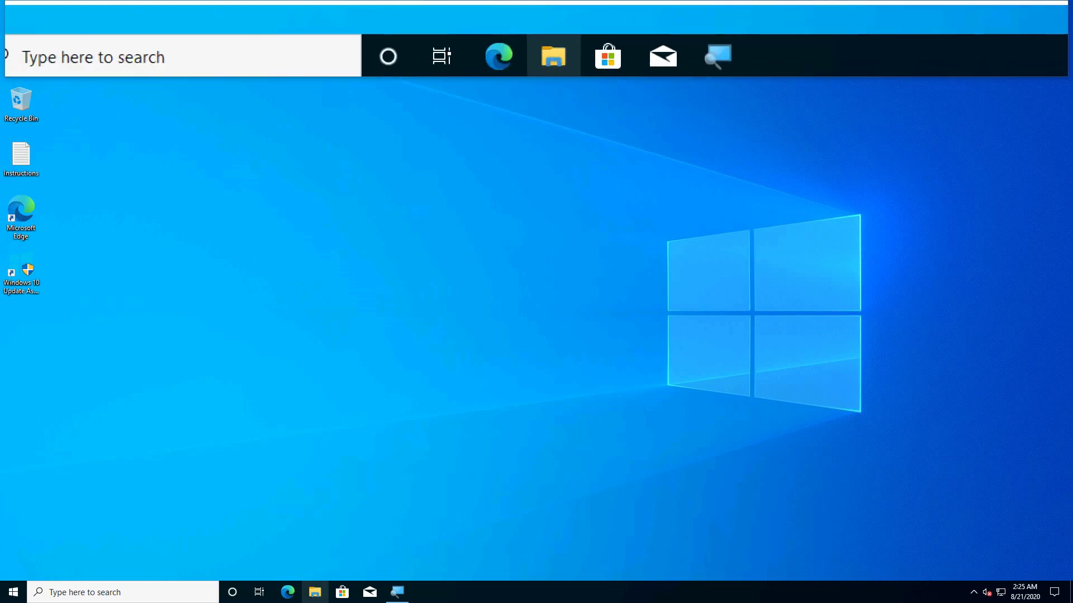
# Look over the drives listed under This PC, including Elements (G:) and OS (C:), and close the window.
pyautogui.click(315, 594)
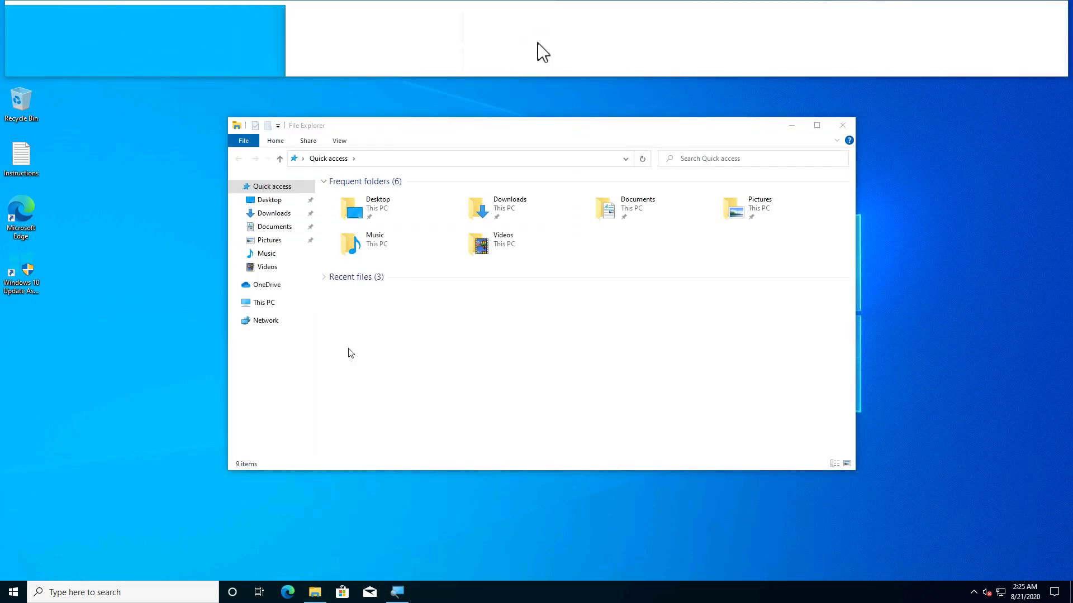
pyautogui.click(270, 308)
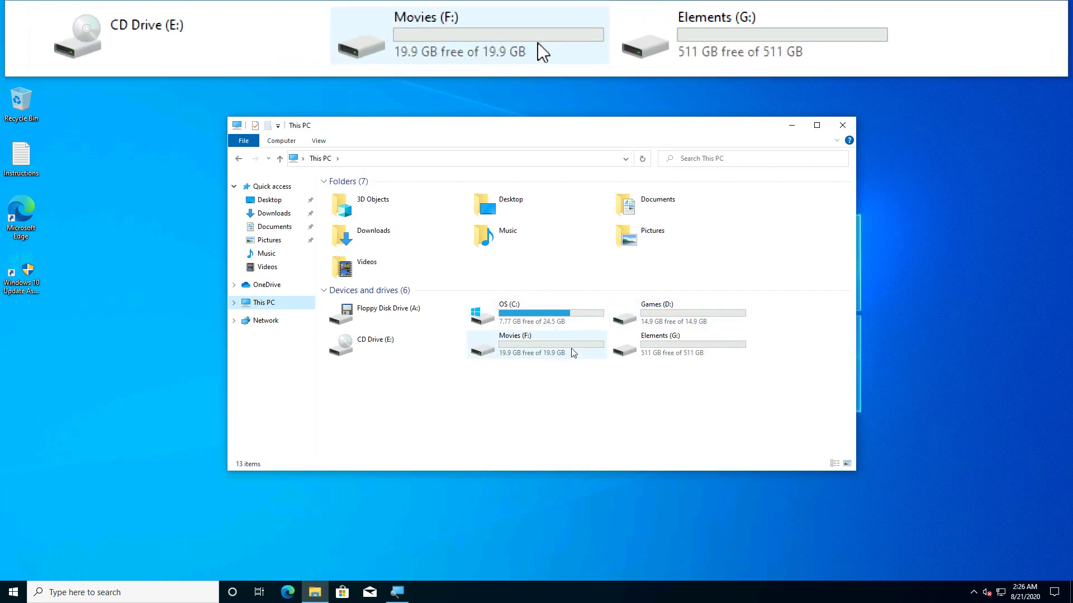
pyautogui.click(729, 356)
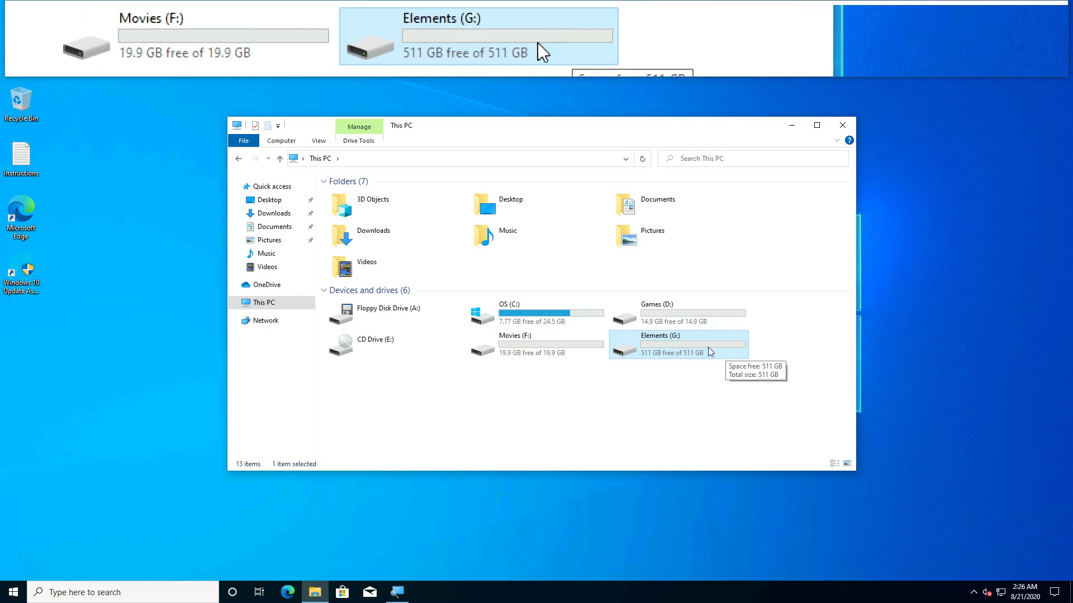
pyautogui.click(550, 321)
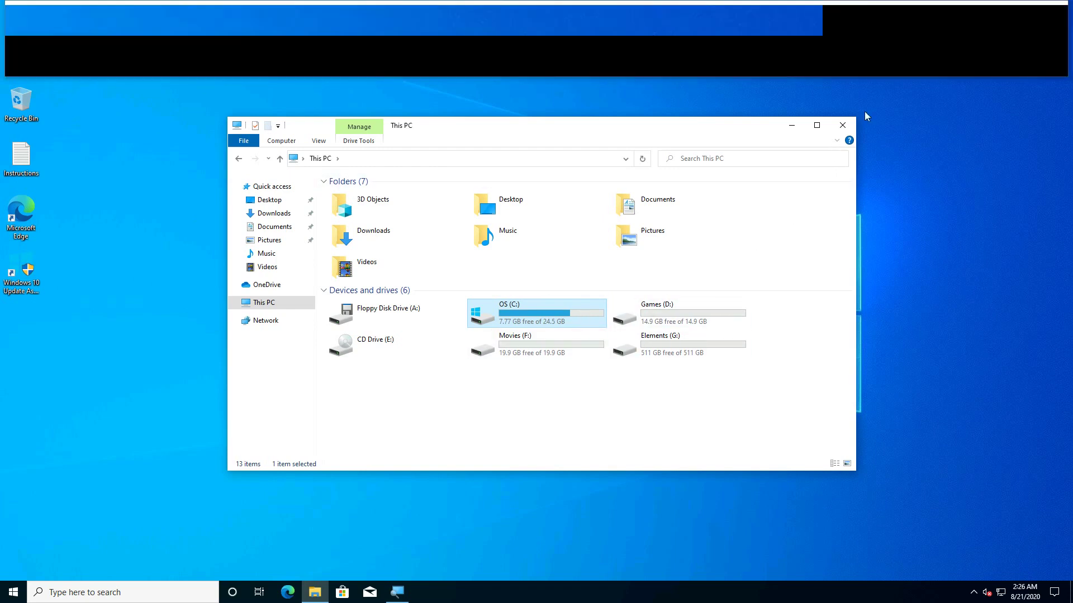
pyautogui.click(834, 129)
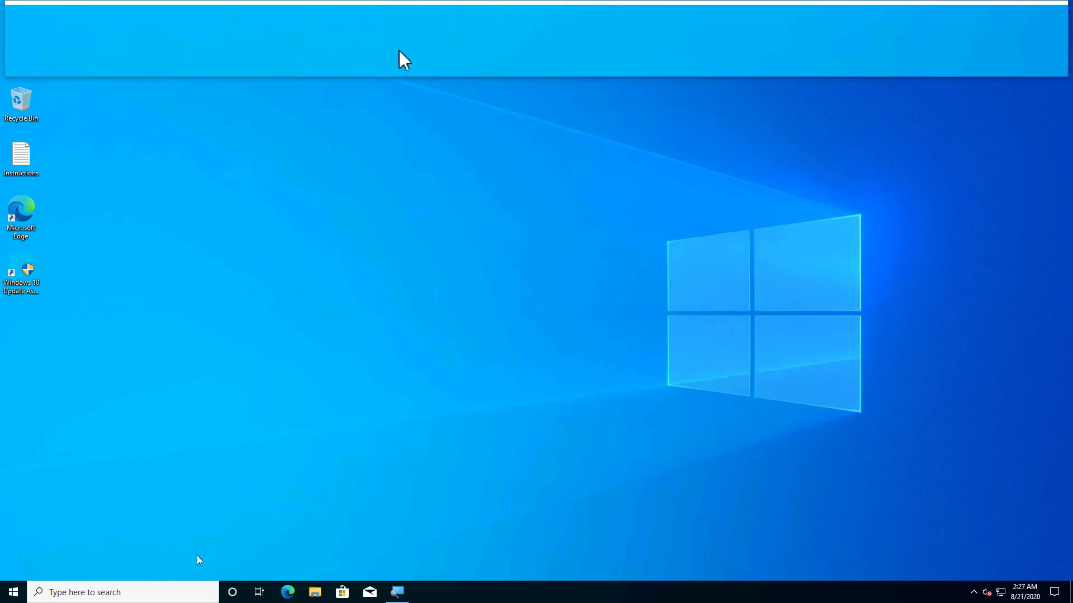
# Search Windows for diskmgmt.msc and open the disk partition management tool.
pyautogui.click(166, 587)
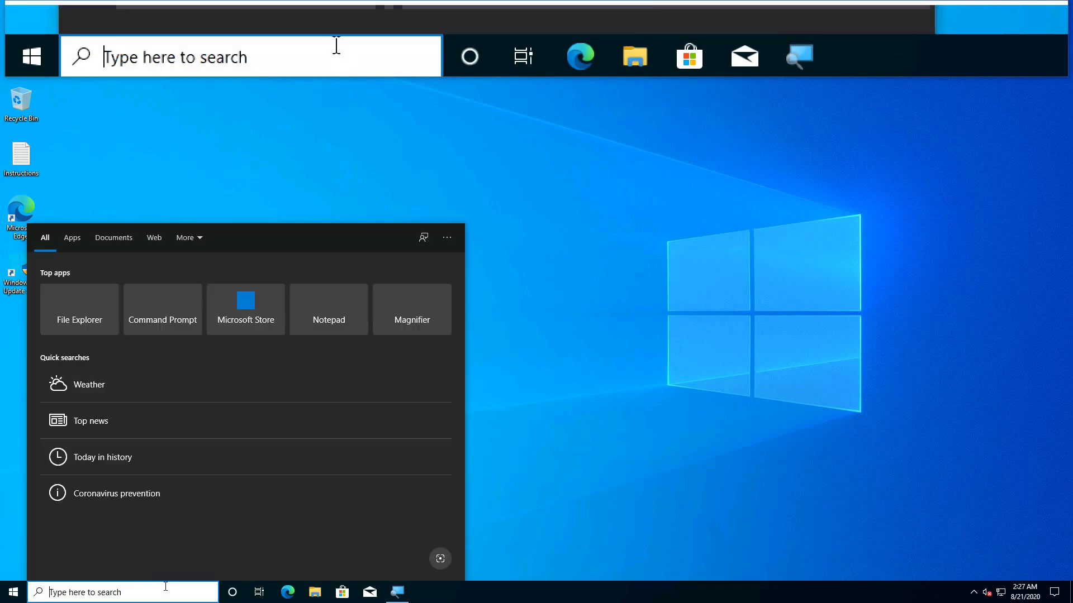
pyautogui.write('diskm')
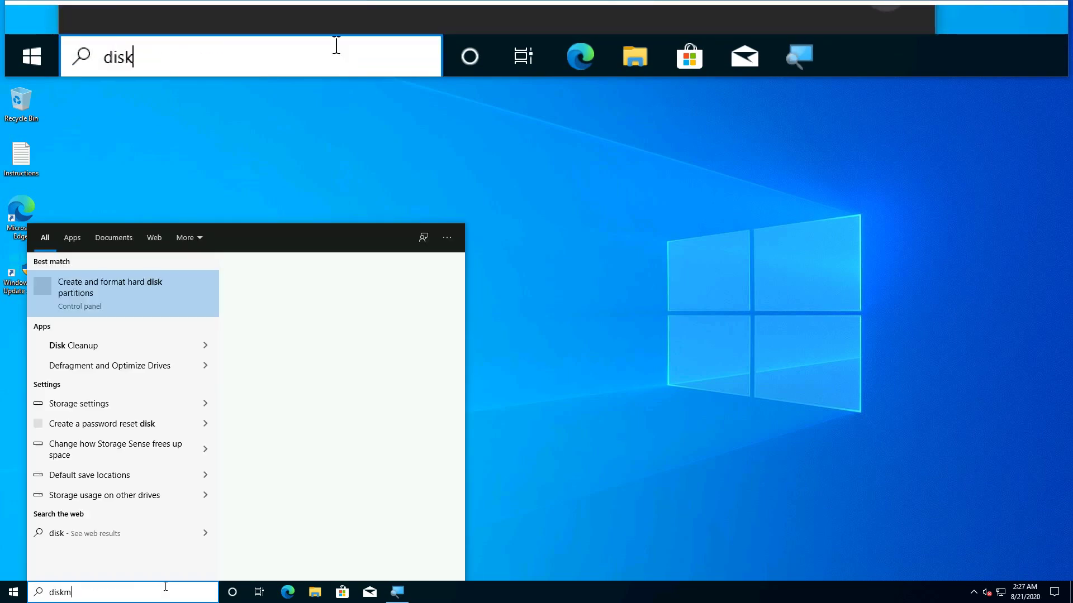
pyautogui.write('gmt.msc')
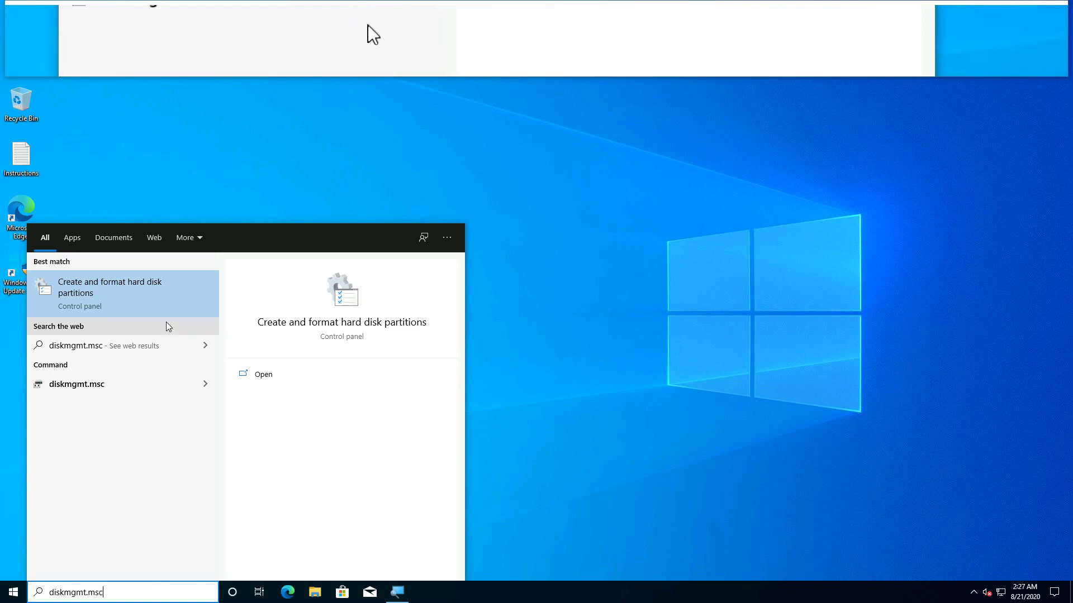
pyautogui.click(159, 286)
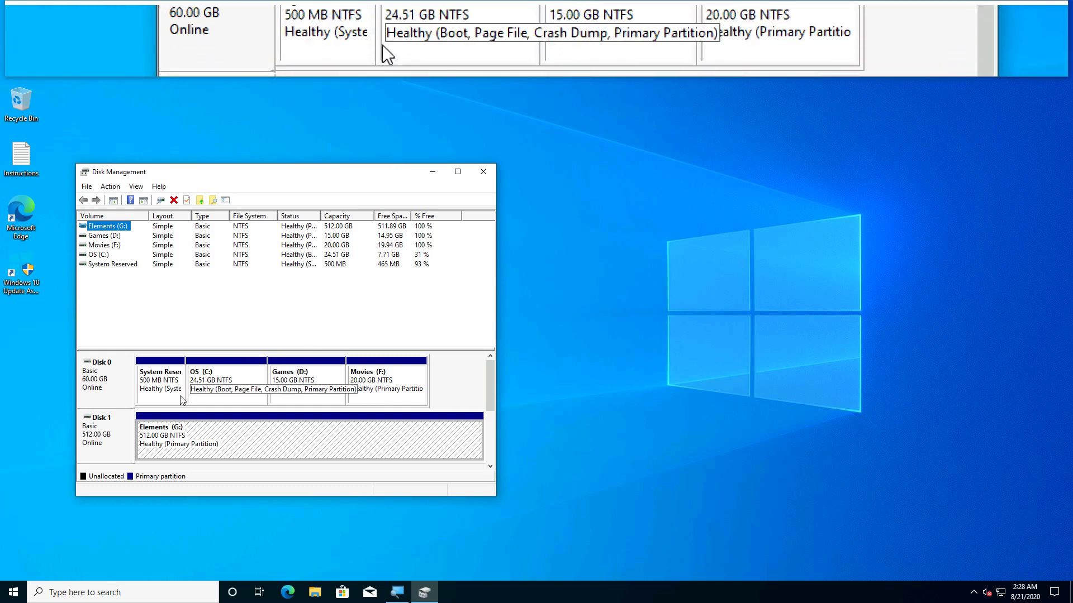
# Inspect the partitions on Disk 0 and Disk 1, check Disk 0's conversion options, and minimize Disk Management.
pyautogui.click(159, 397)
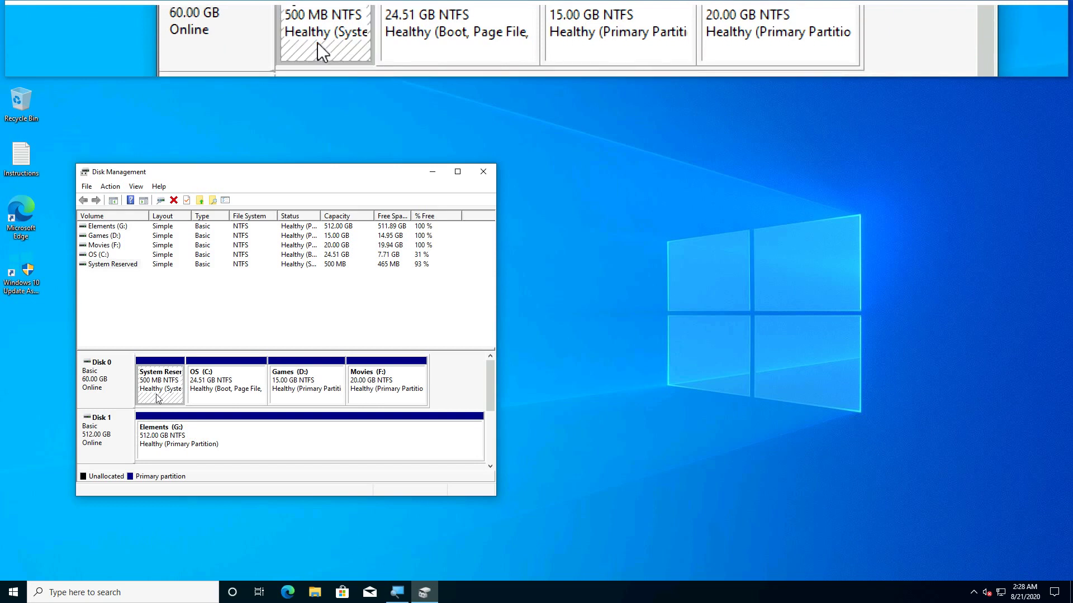
pyautogui.click(219, 394)
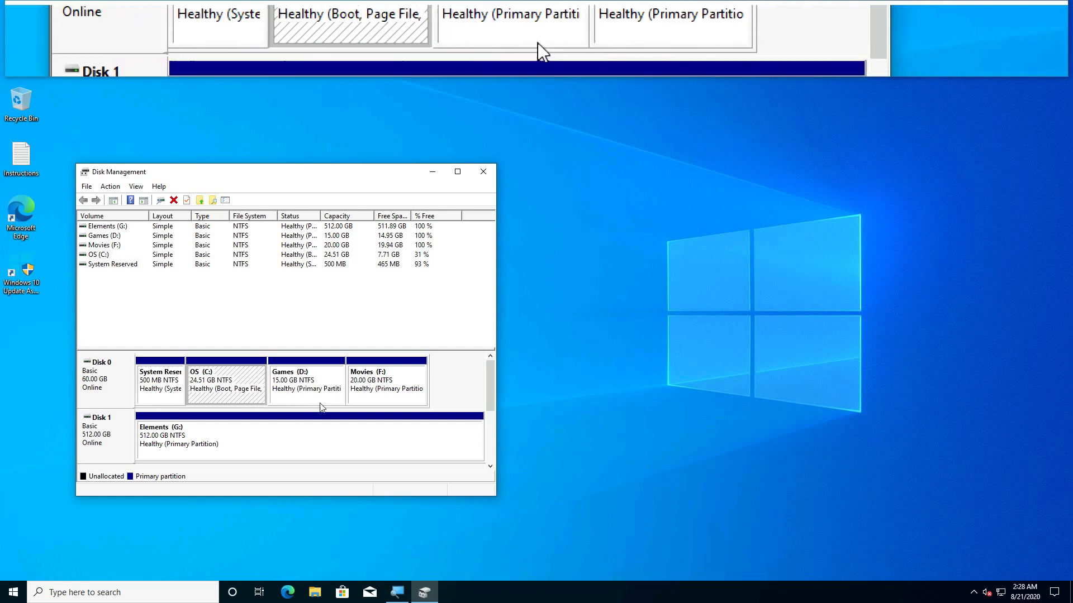
pyautogui.click(384, 400)
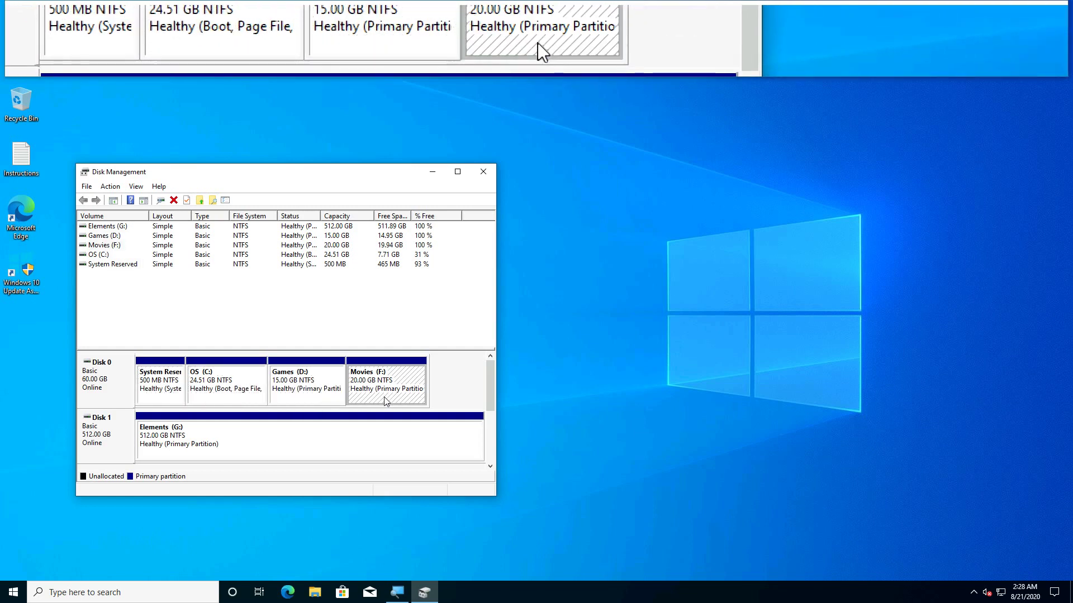
pyautogui.click(333, 432)
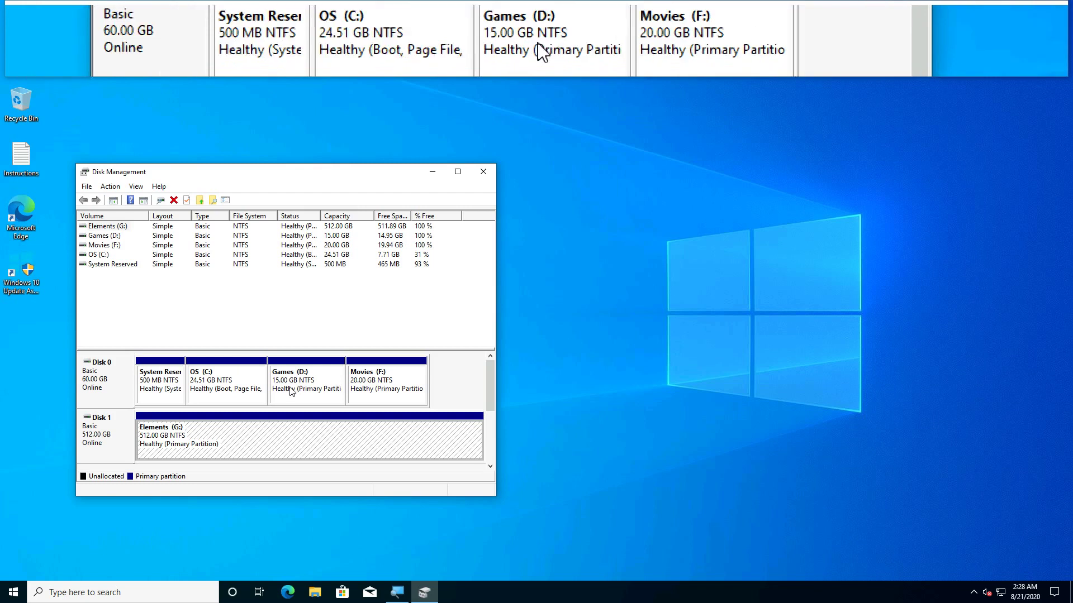
pyautogui.rightClick(112, 380)
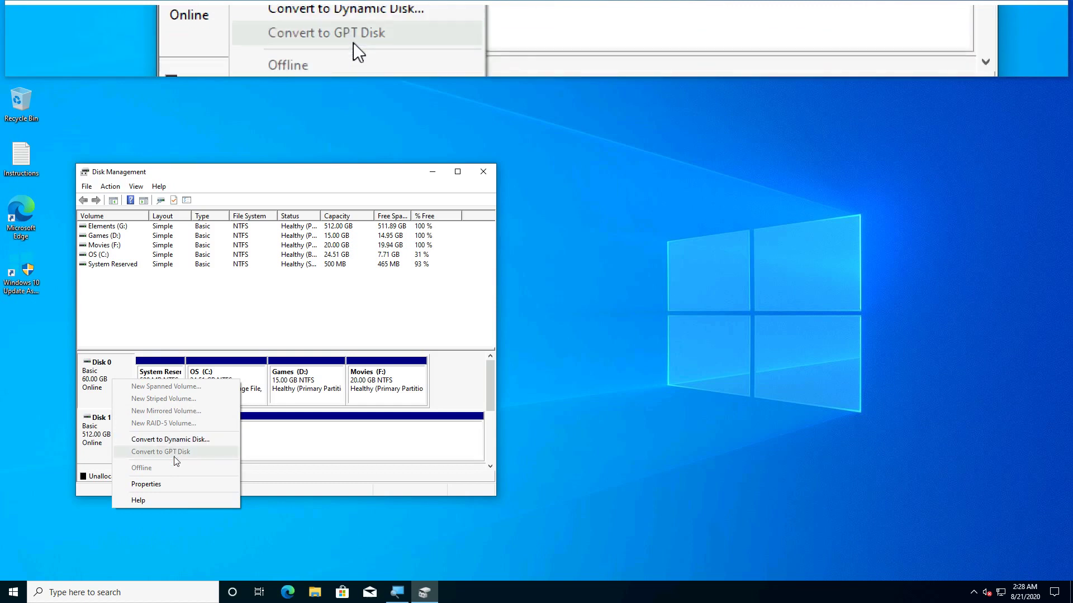
pyautogui.click(102, 396)
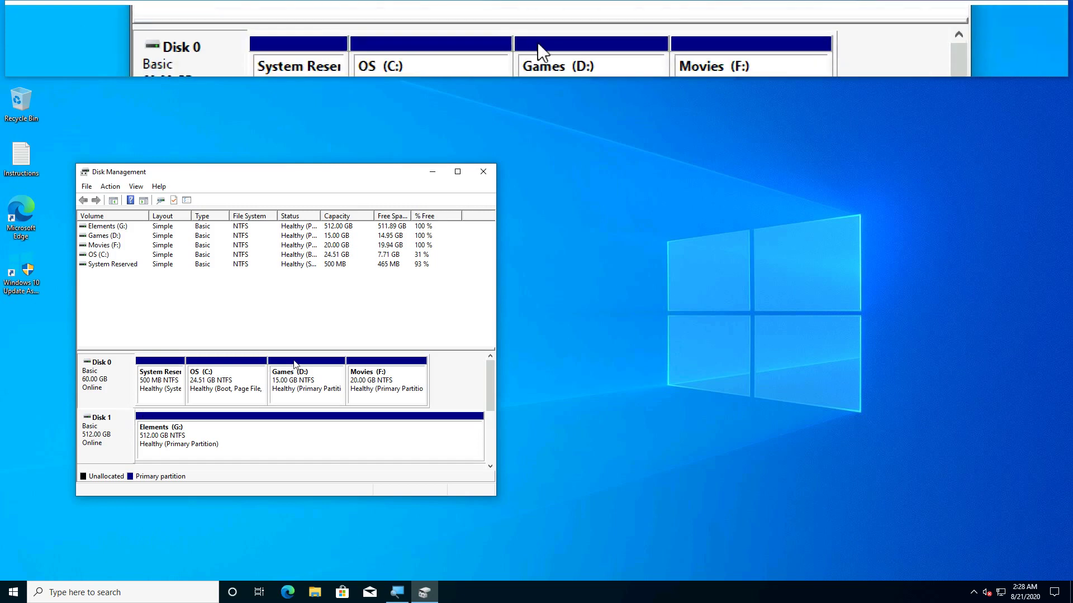
pyautogui.click(431, 171)
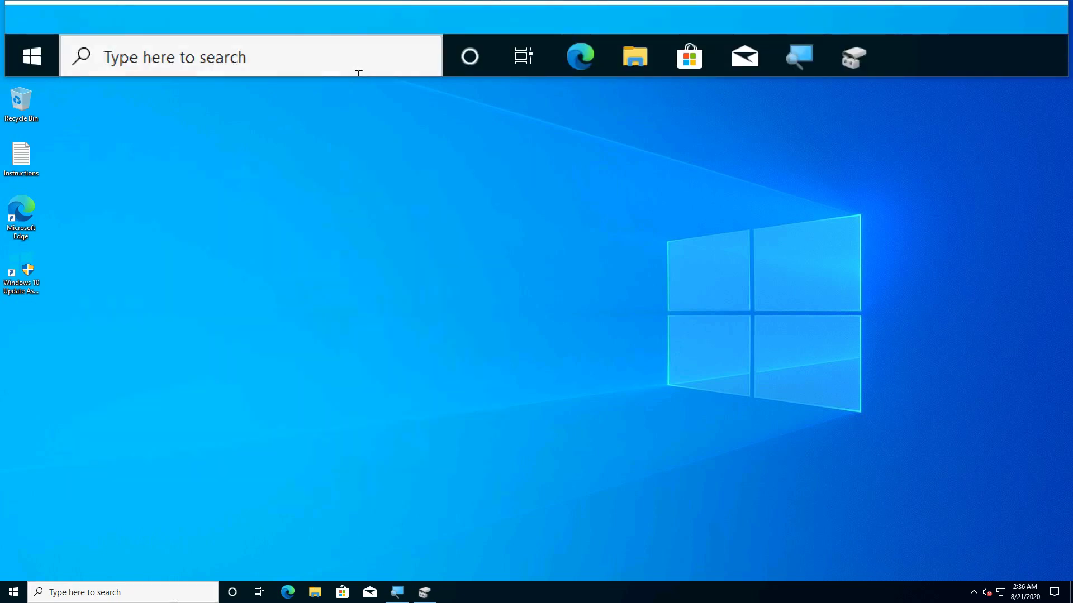
# Search Windows for diskpart and launch it, approving the elevation request.
pyautogui.click(177, 600)
pyautogui.write('d')
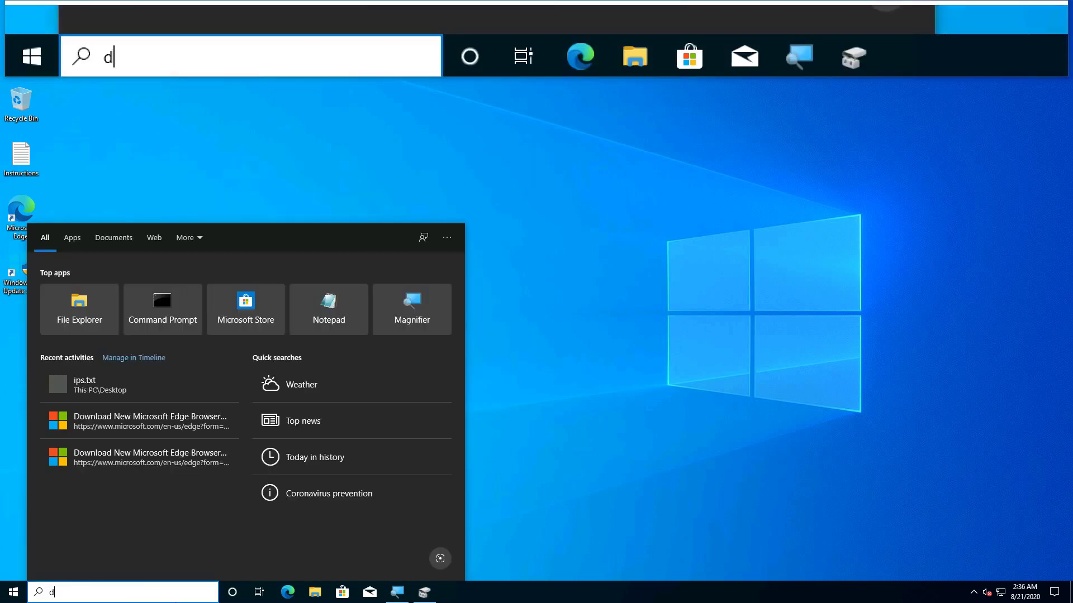
pyautogui.write('iskpart')
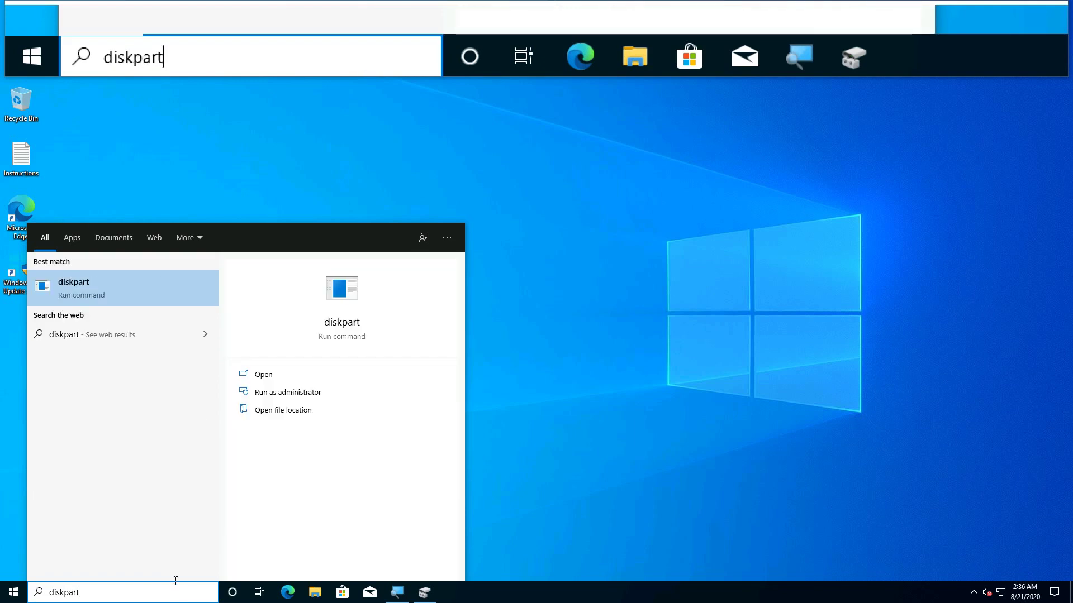
pyautogui.click(130, 303)
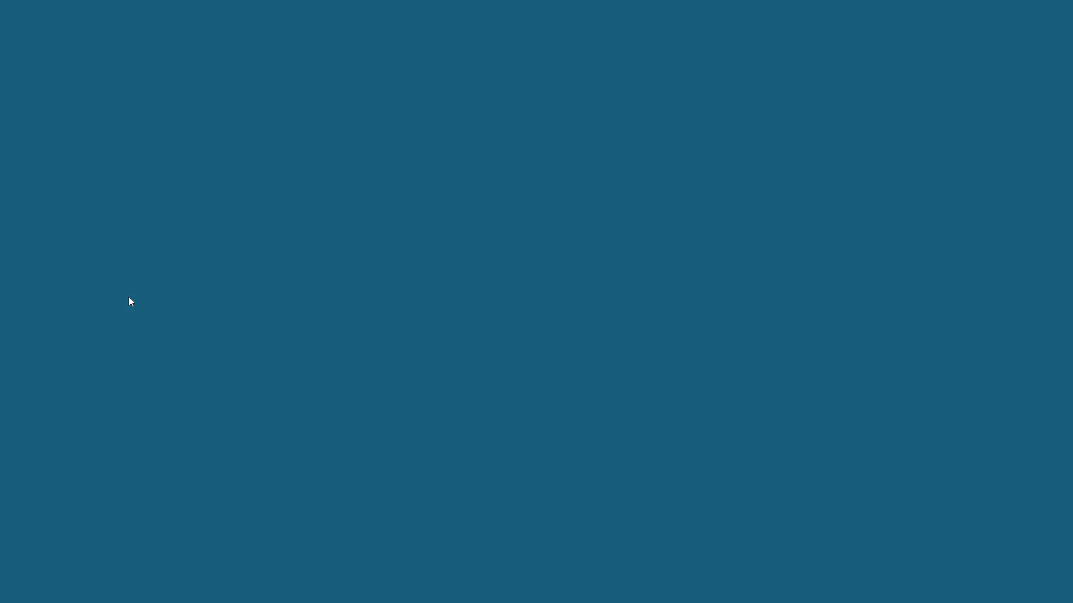
pyautogui.click(440, 371)
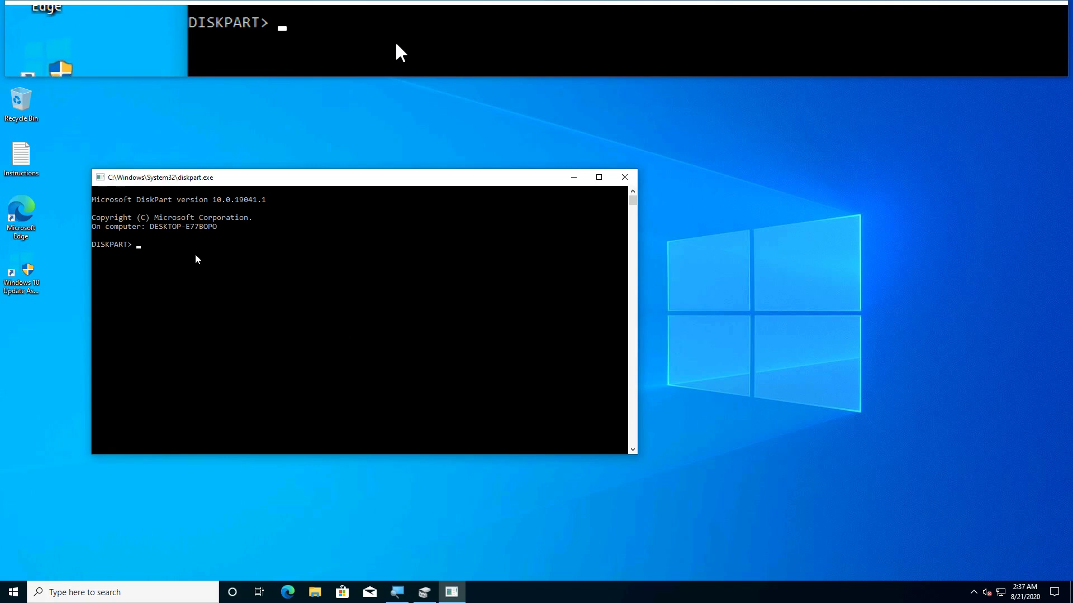
# Run "list disk" in DiskPart and check the Disk 0 and Disk 1 entries.
pyautogui.write('list disk')
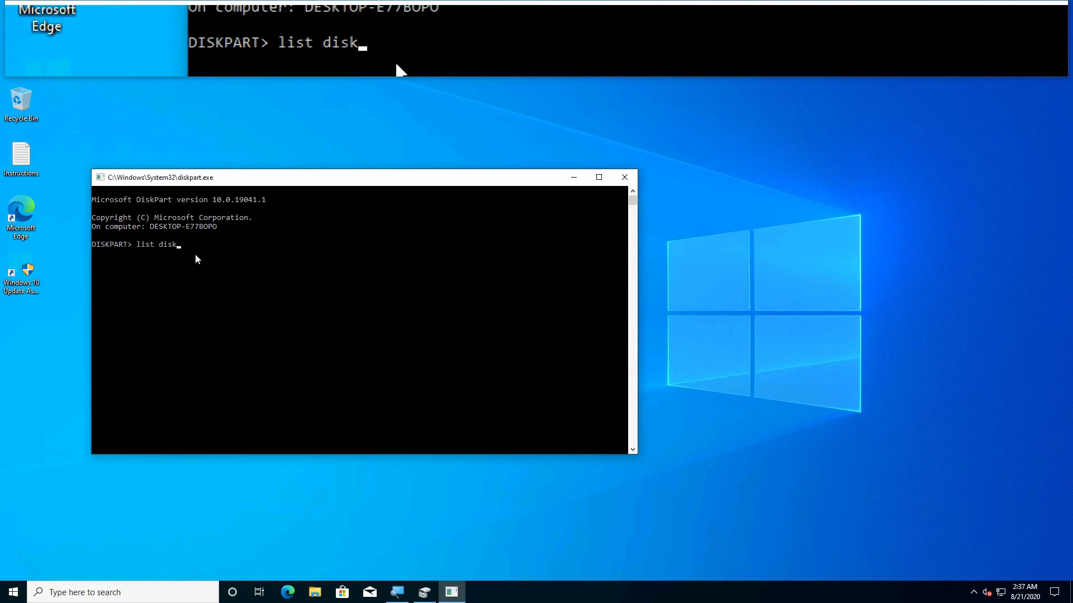
pyautogui.press('Return')
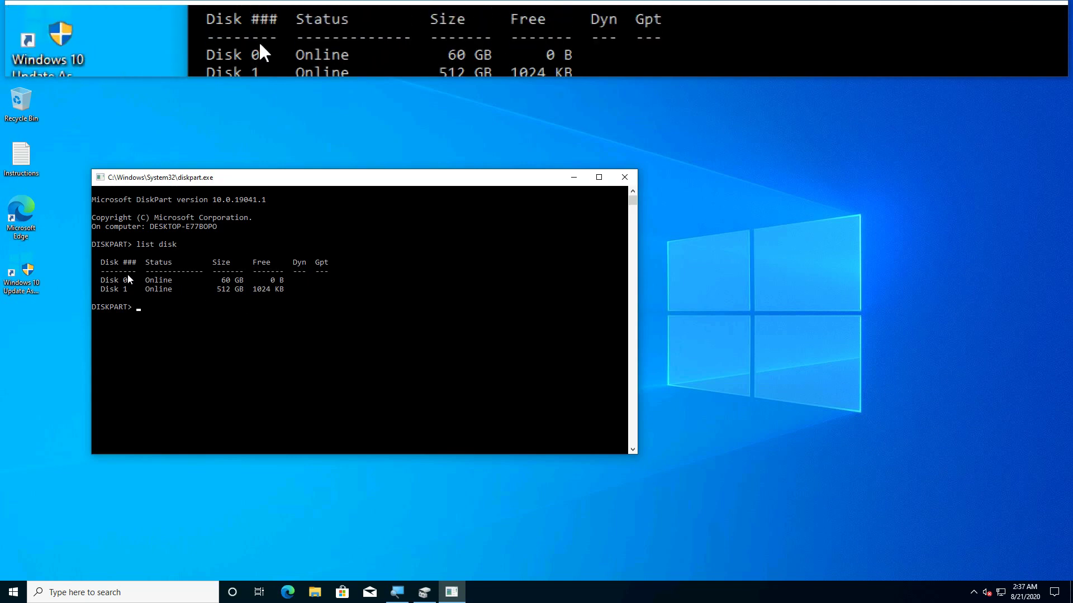
pyautogui.moveTo(128, 276)
pyautogui.mouseDown()
pyautogui.moveTo(115, 289)
pyautogui.moveTo(140, 293)
pyautogui.mouseUp()
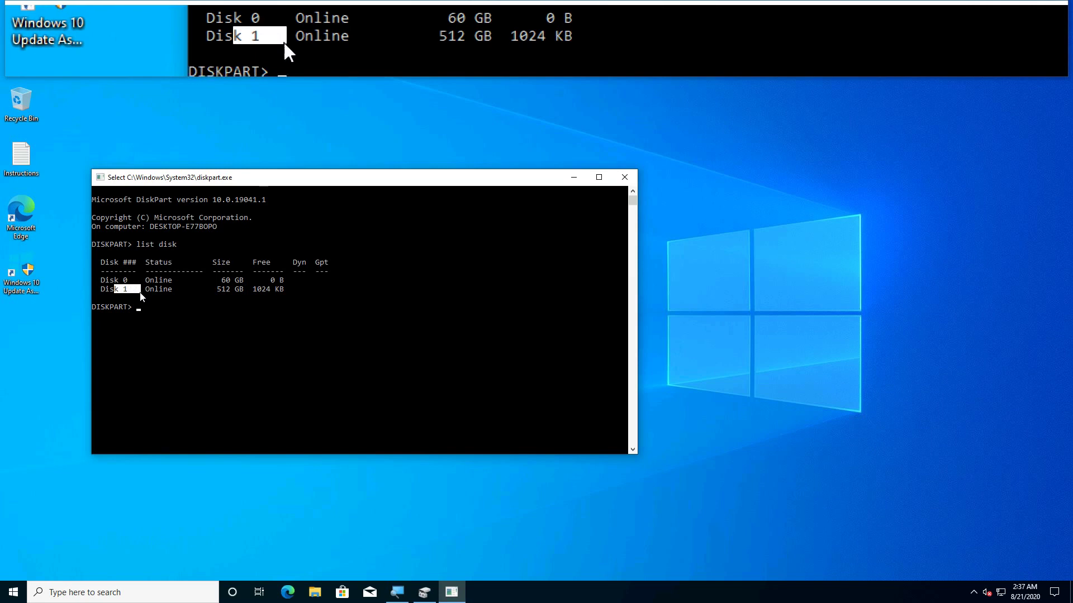
pyautogui.click(151, 298)
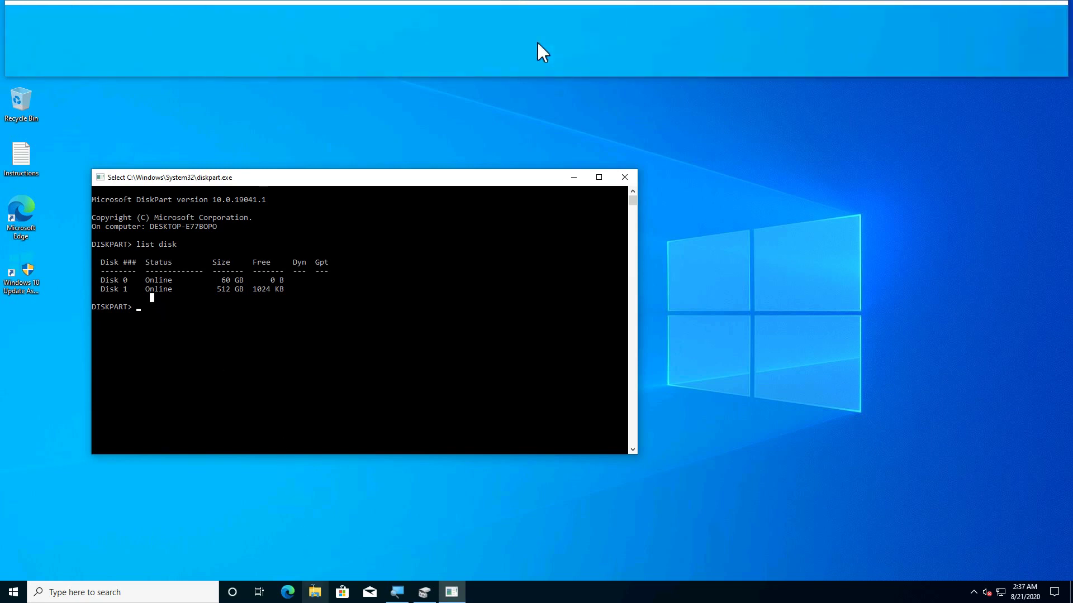
# Restore the Disk Management window and move it beside the DiskPart window so both can be compared.
pyautogui.click(313, 596)
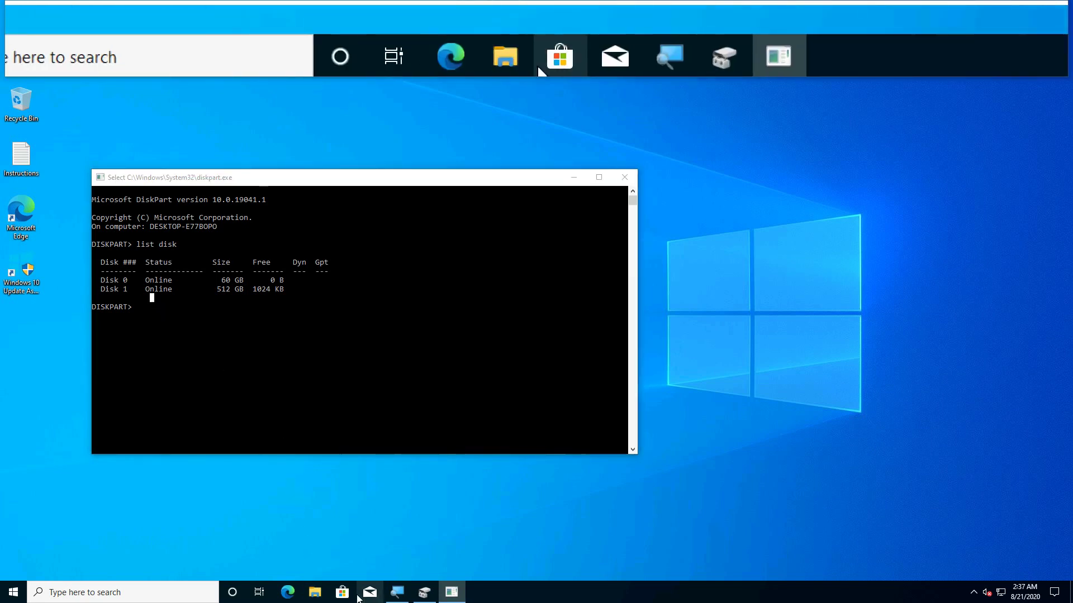
pyautogui.click(425, 592)
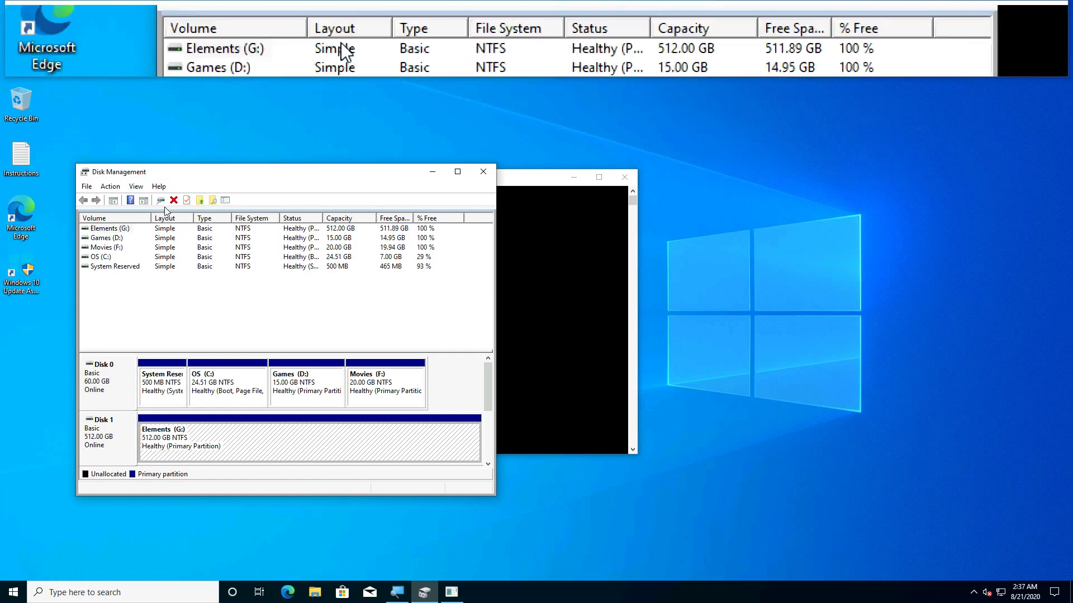
pyautogui.moveTo(168, 173); pyautogui.dragTo(782, 212)
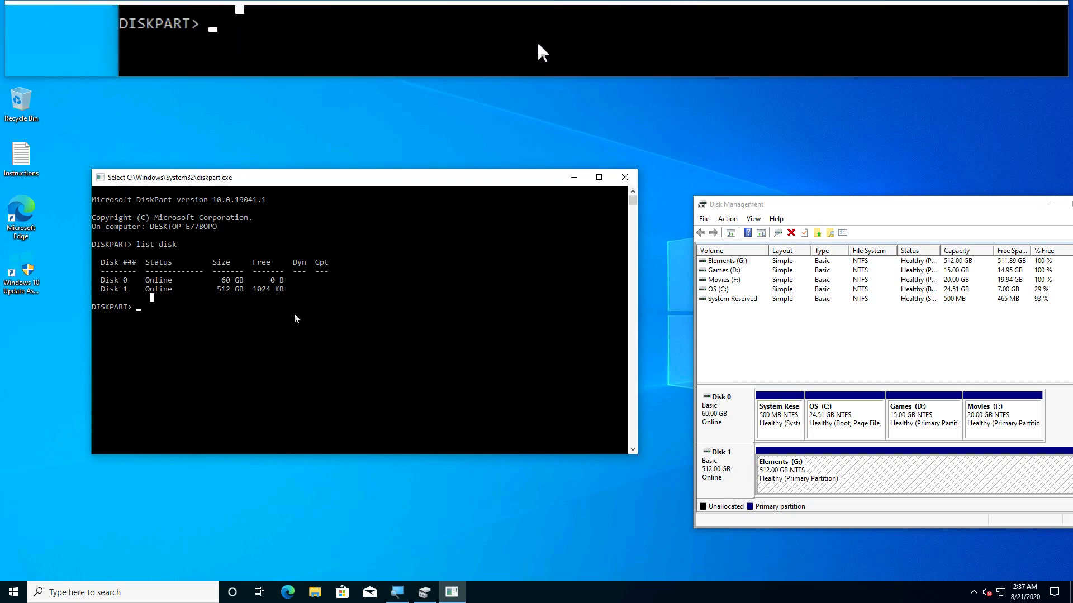
# Examine the size, Dyn and Gpt columns for both disks in the DiskPart disk list.
pyautogui.moveTo(232, 290); pyautogui.dragTo(252, 292)
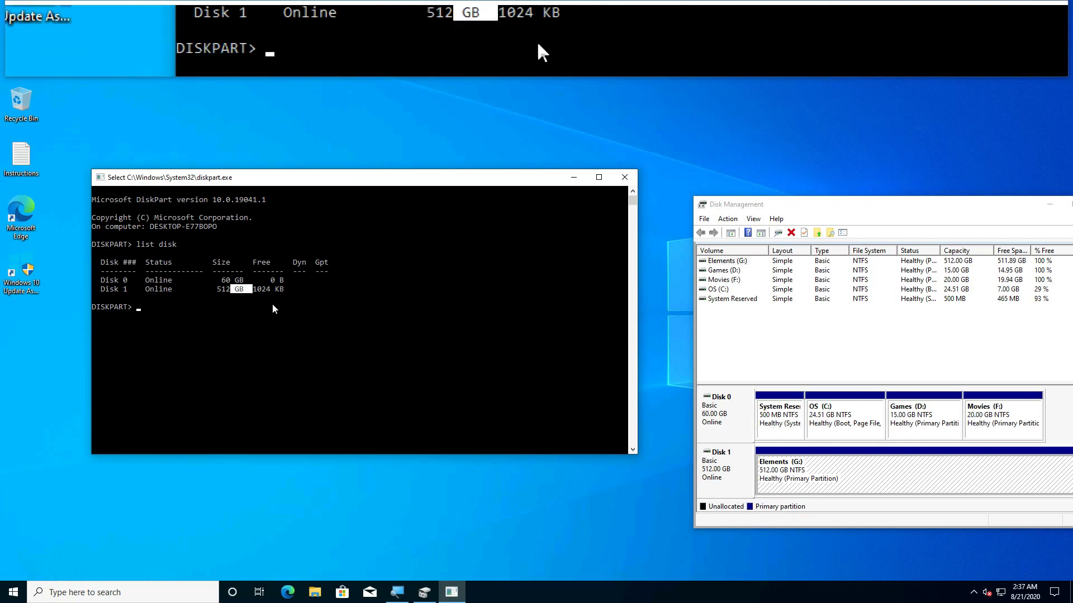
pyautogui.click(290, 280)
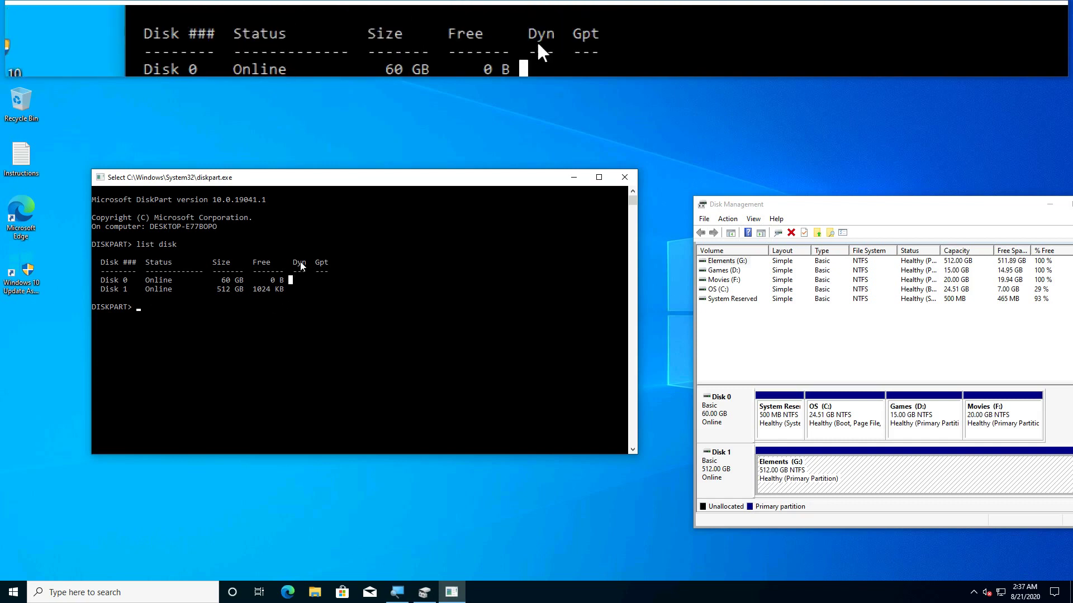
pyautogui.moveTo(309, 263); pyautogui.dragTo(343, 276)
pyautogui.click(327, 280)
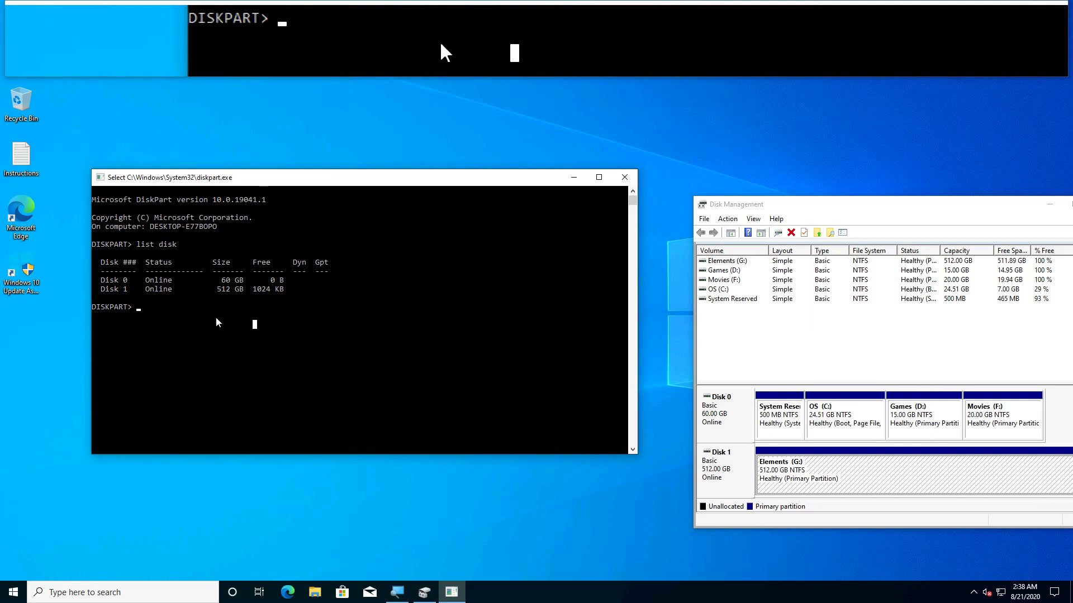
# Select disk 0 in DiskPart with "sel disk 0" and list its partitions with "list par".
pyautogui.write('se')
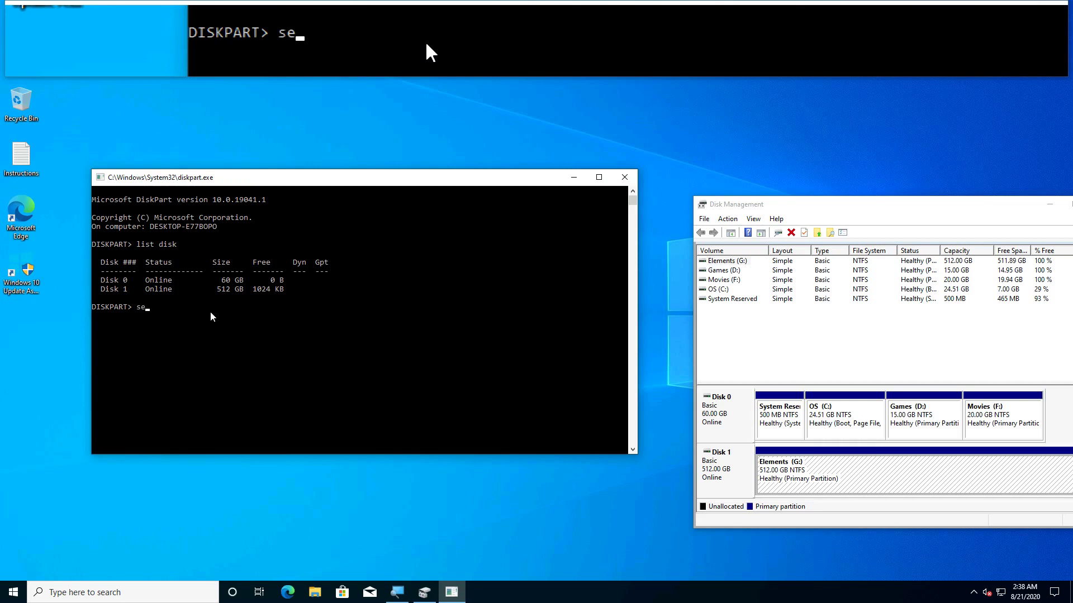
pyautogui.write('l disk 0')
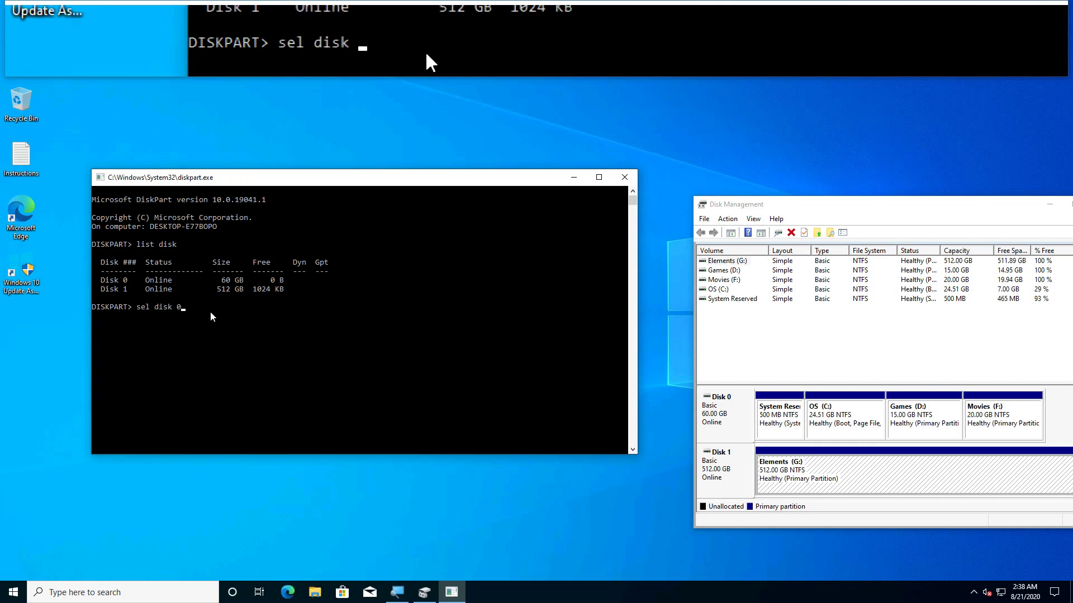
pyautogui.press('Return')
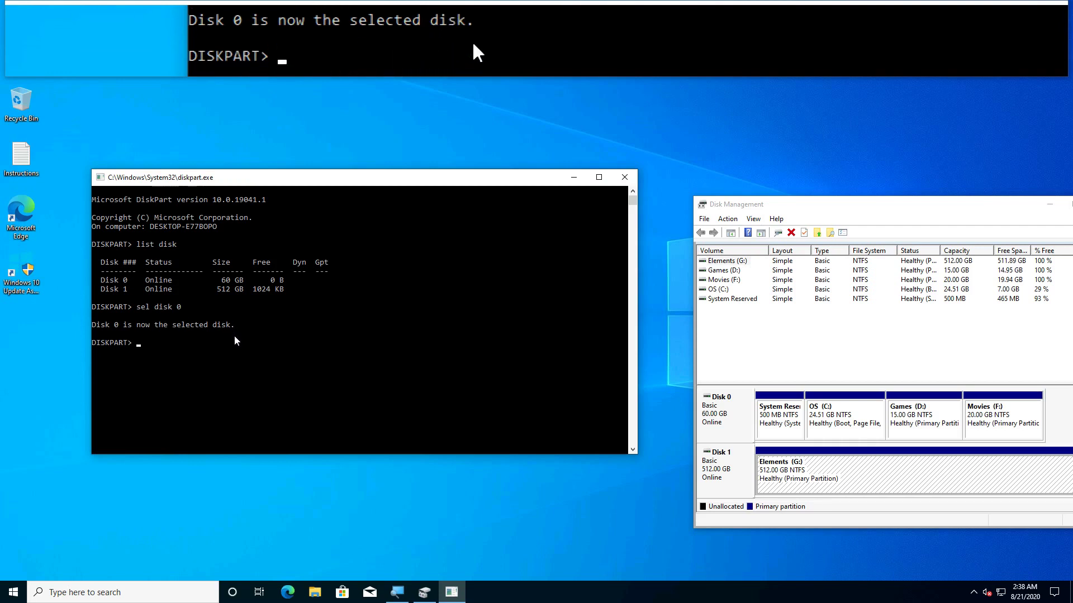
pyautogui.write('list par')
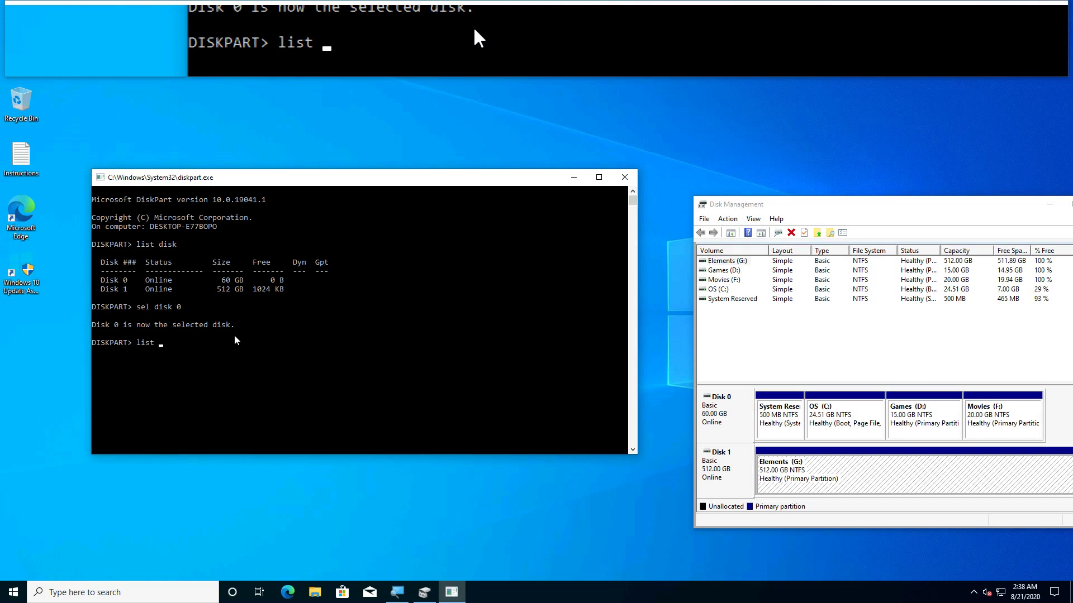
pyautogui.press('Return')
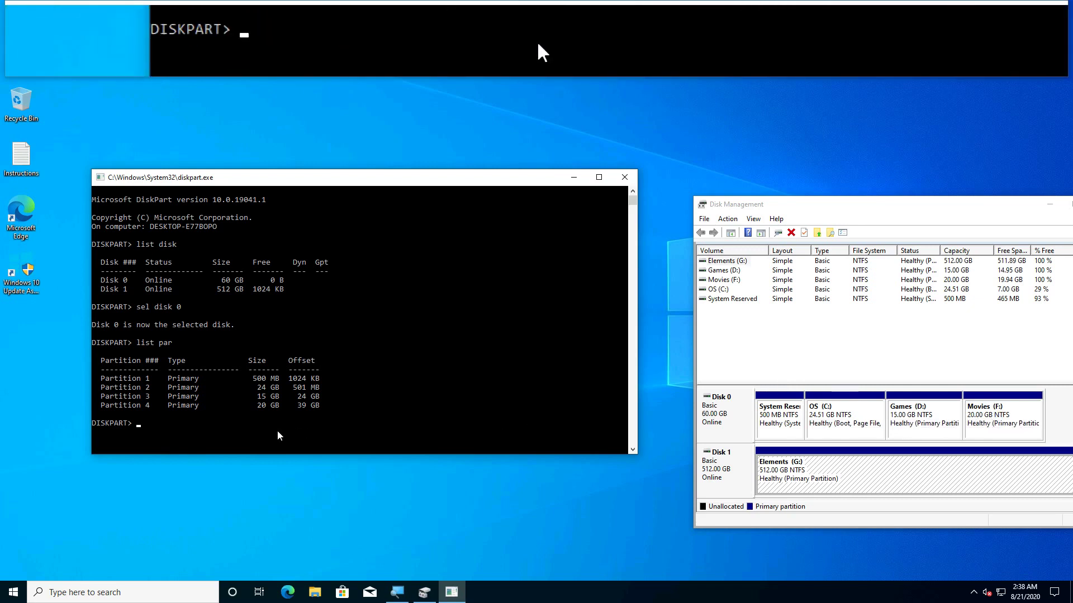
# Examine the Partition 4 row in DiskPart's partition list for disk 0.
pyautogui.click(295, 423)
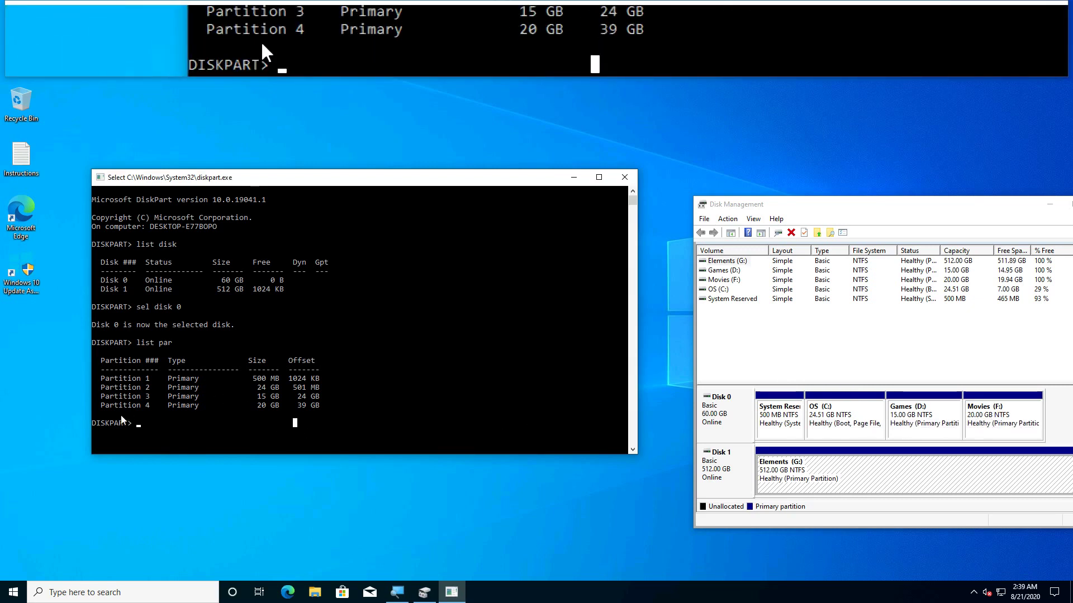
pyautogui.moveTo(121, 415)
pyautogui.mouseDown()
pyautogui.moveTo(161, 418)
pyautogui.moveTo(138, 409)
pyautogui.mouseUp()
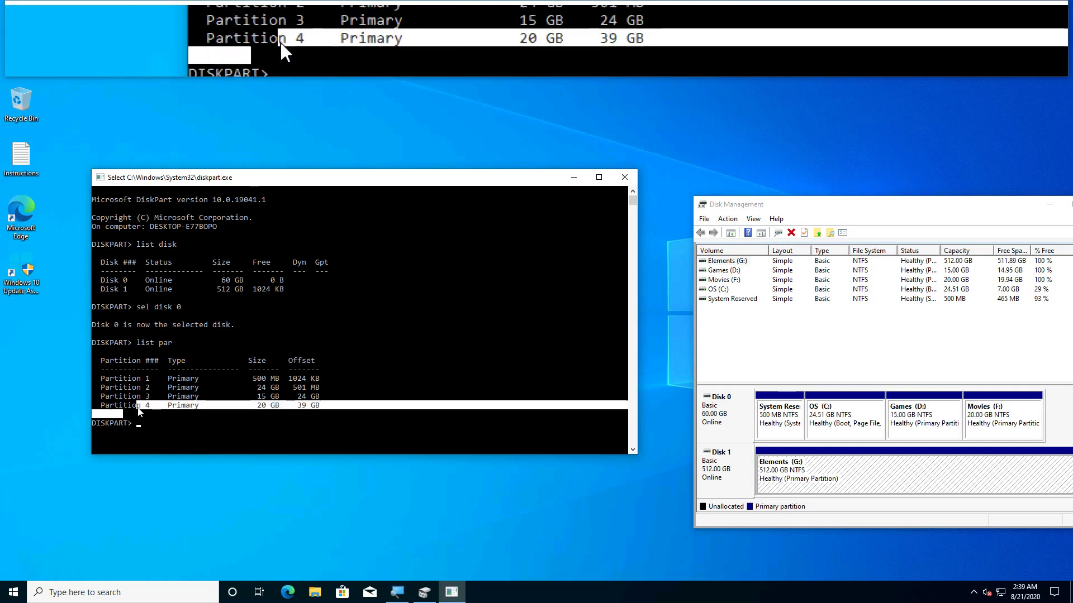
pyautogui.click(188, 406)
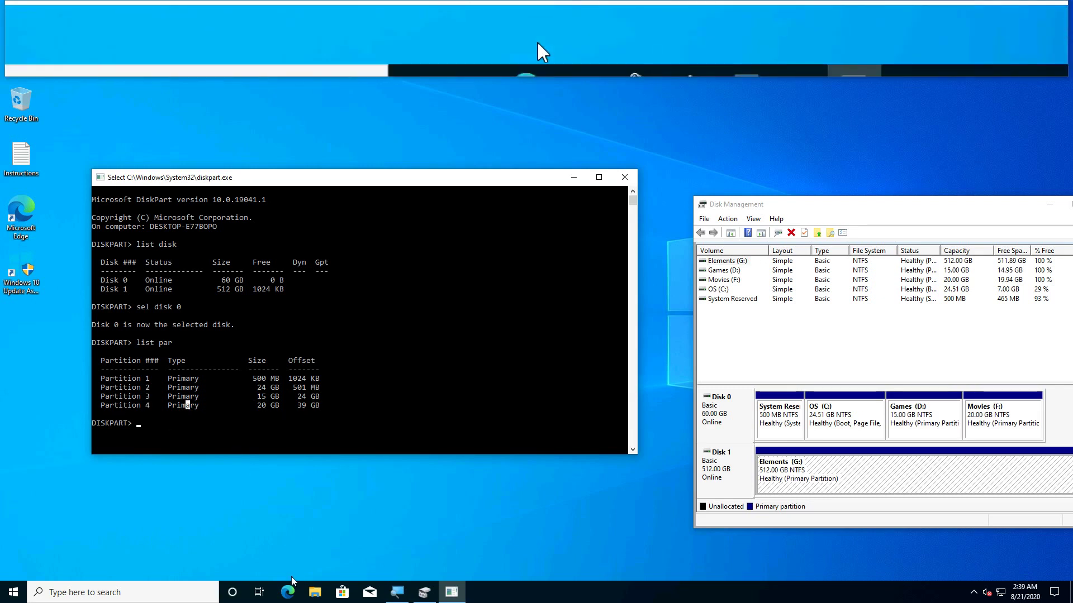
# Open This PC in File Explorer and locate the Movies (F:) drive.
pyautogui.press('super+e')
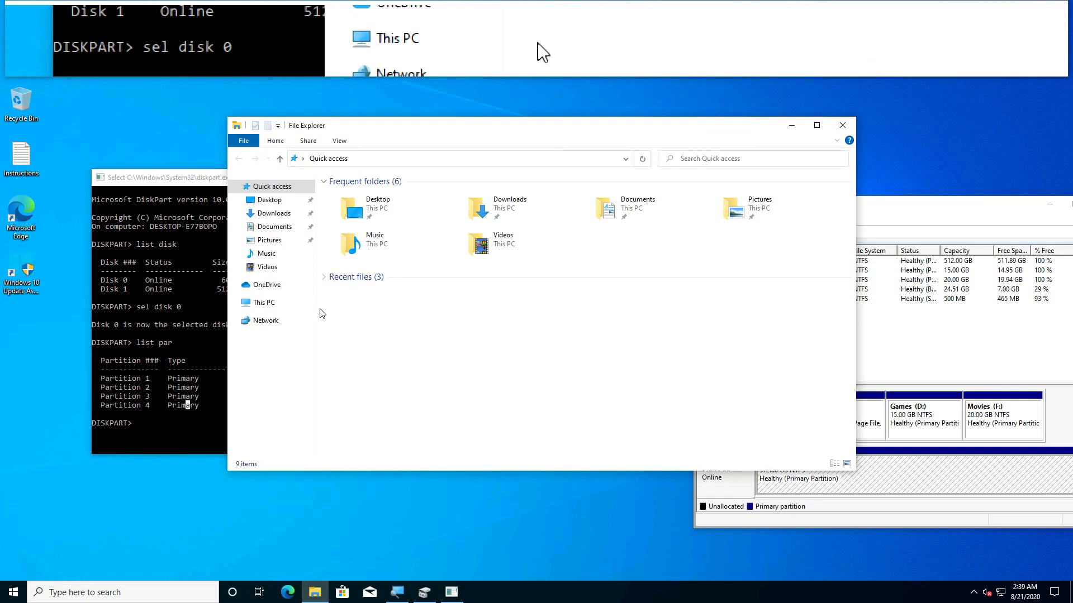
pyautogui.click(267, 304)
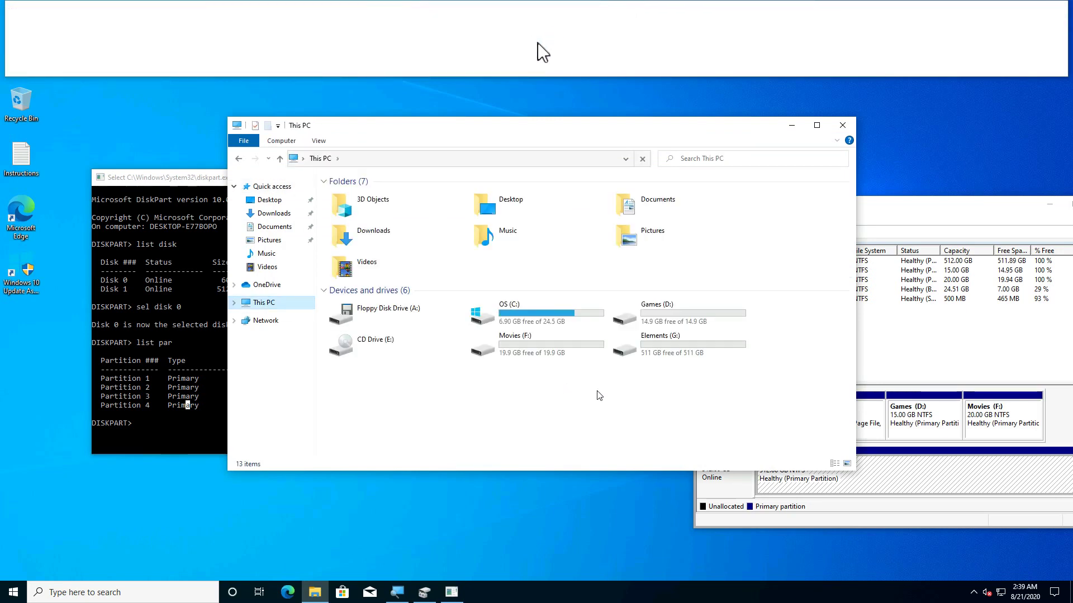
pyautogui.click(558, 351)
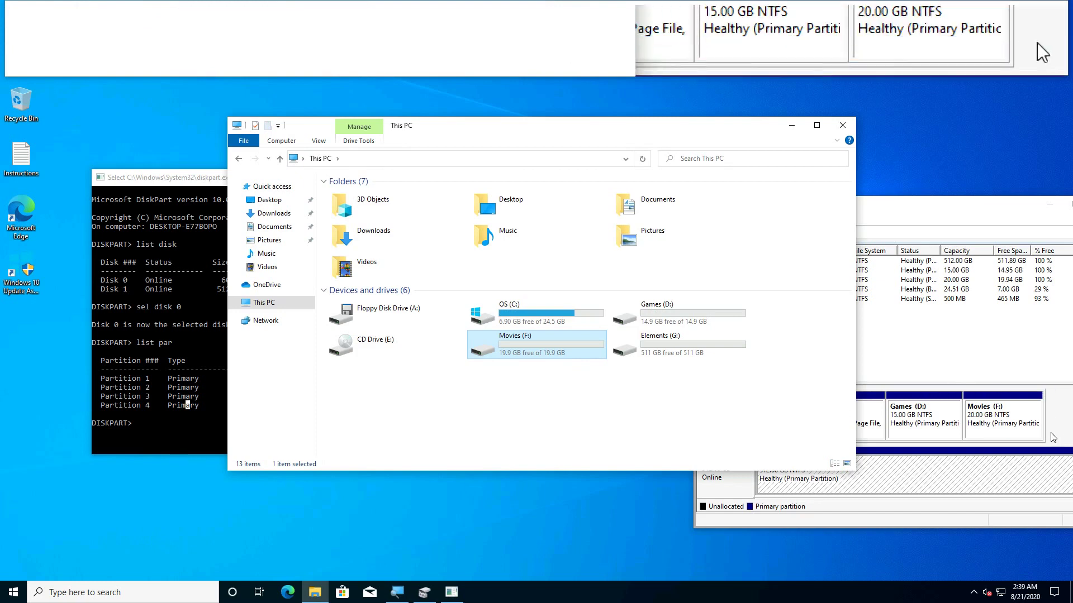
# Delete the Movies (F:) volume from Disk 0 in Disk Management, accepting the erasure of its data.
pyautogui.click(1031, 427)
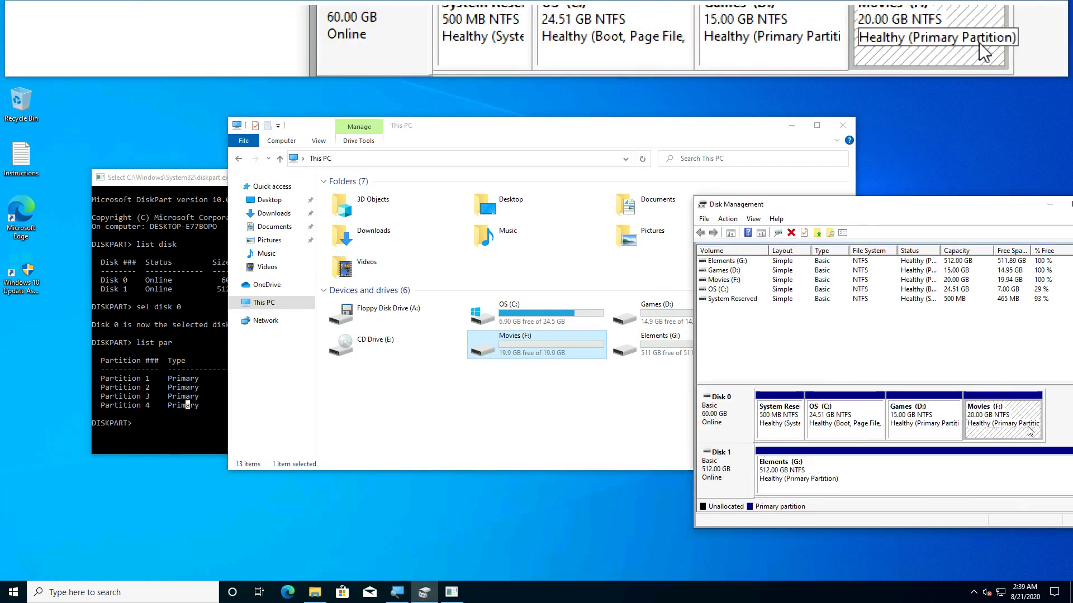
pyautogui.rightClick(1029, 430)
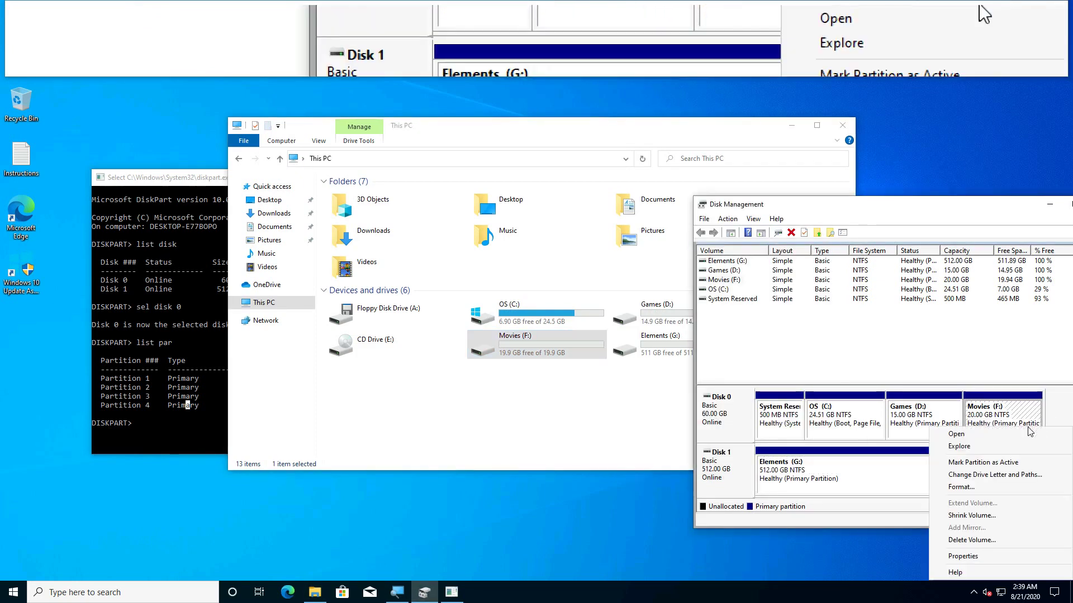
pyautogui.click(1006, 540)
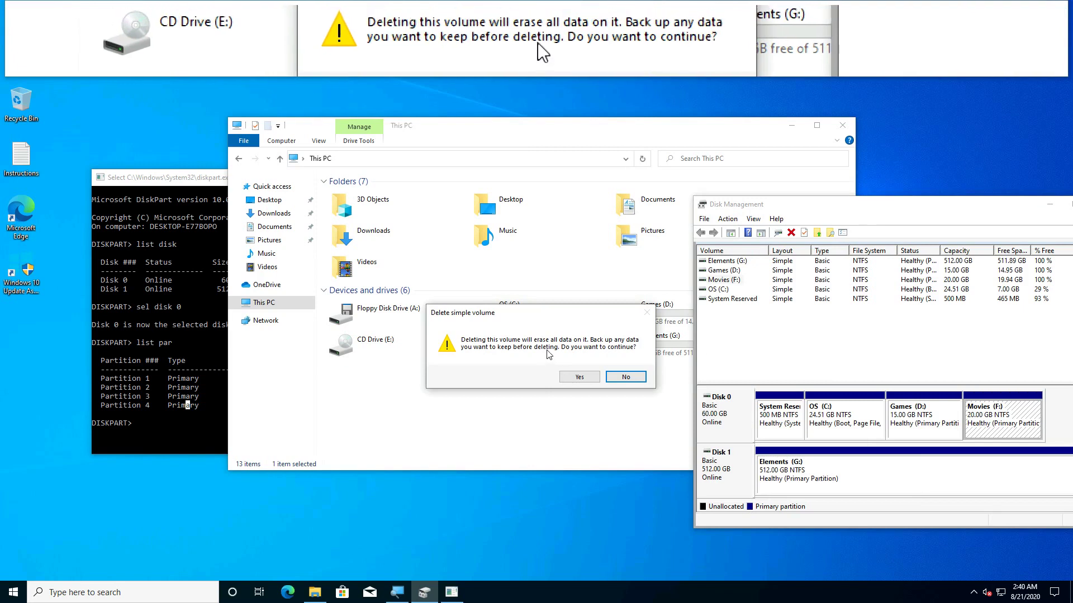
pyautogui.click(580, 381)
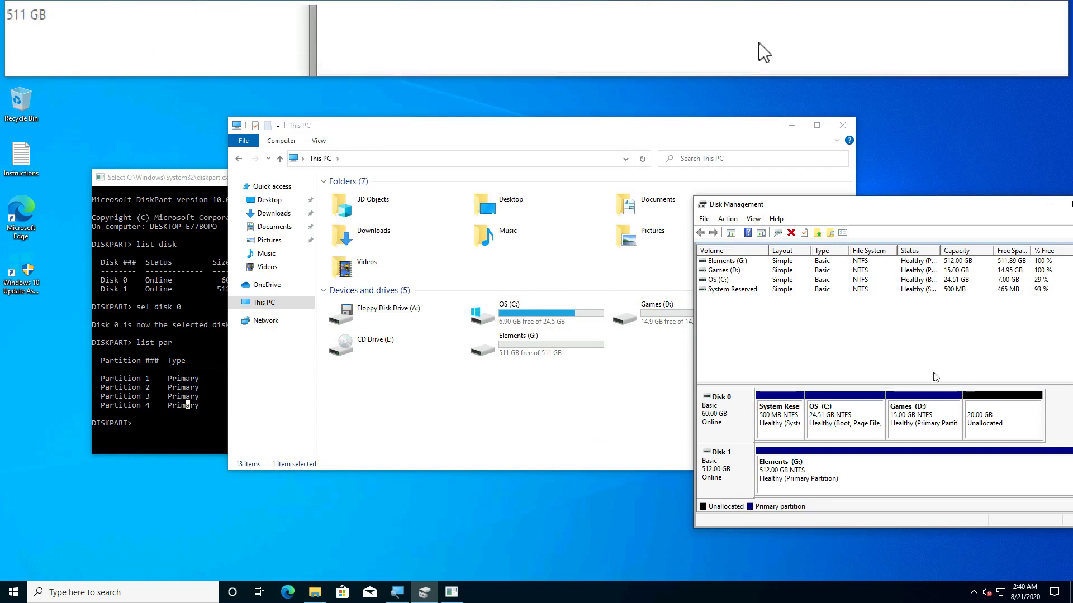
# Extend the Games (D:) volume with the full 20479 MB of unallocated space on Disk 0.
pyautogui.rightClick(916, 414)
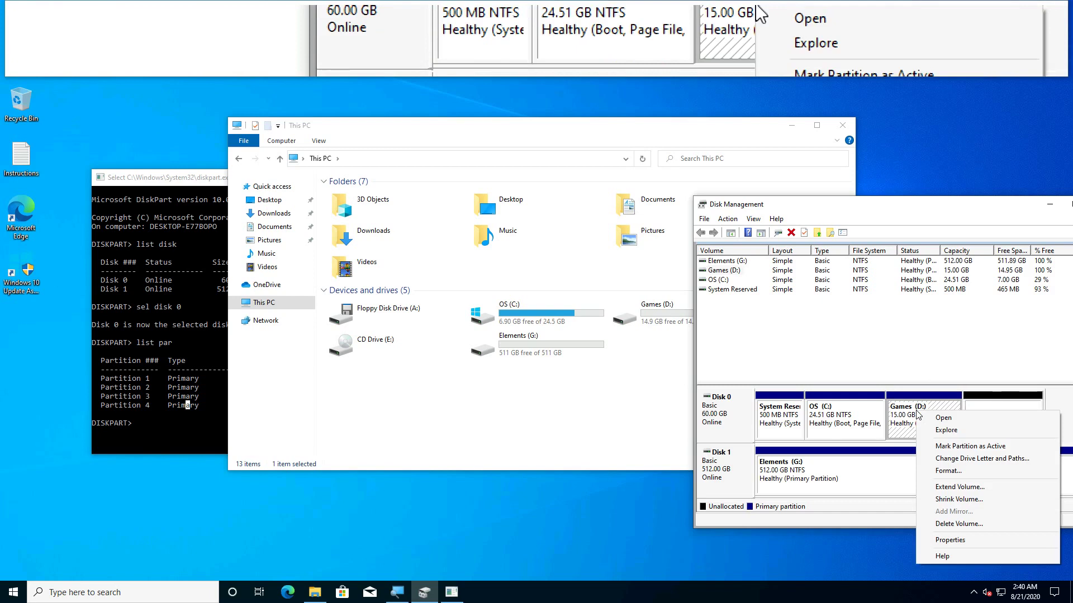
pyautogui.click(955, 487)
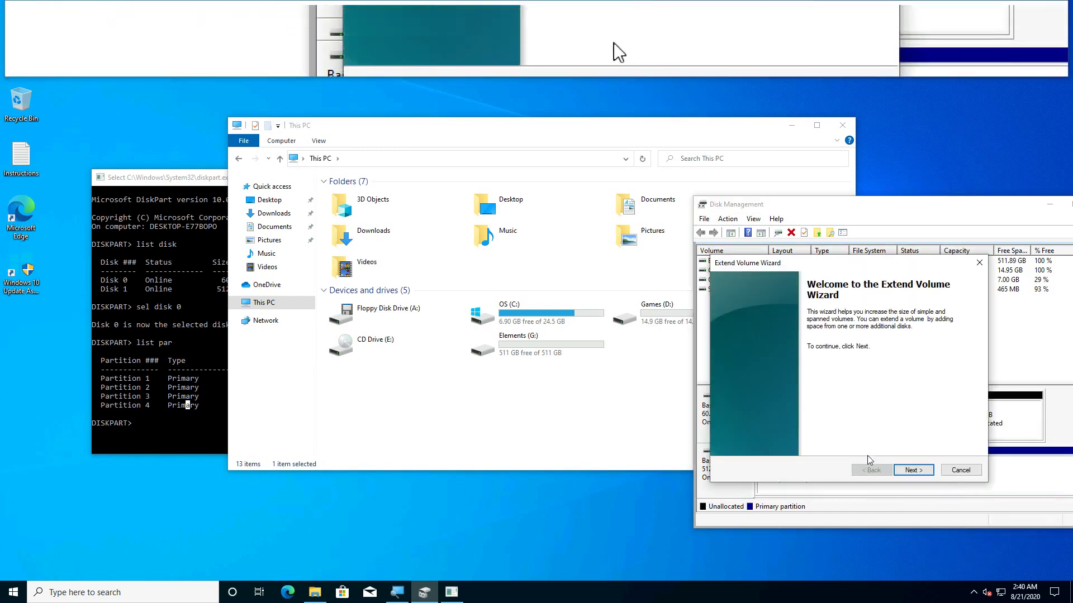
pyautogui.click(916, 473)
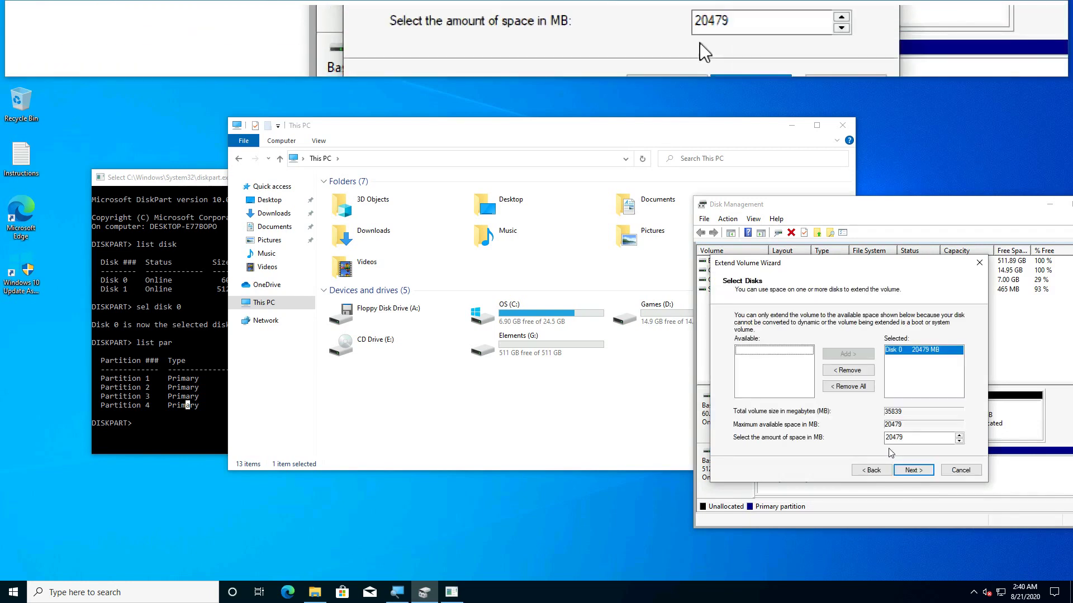
pyautogui.click(919, 473)
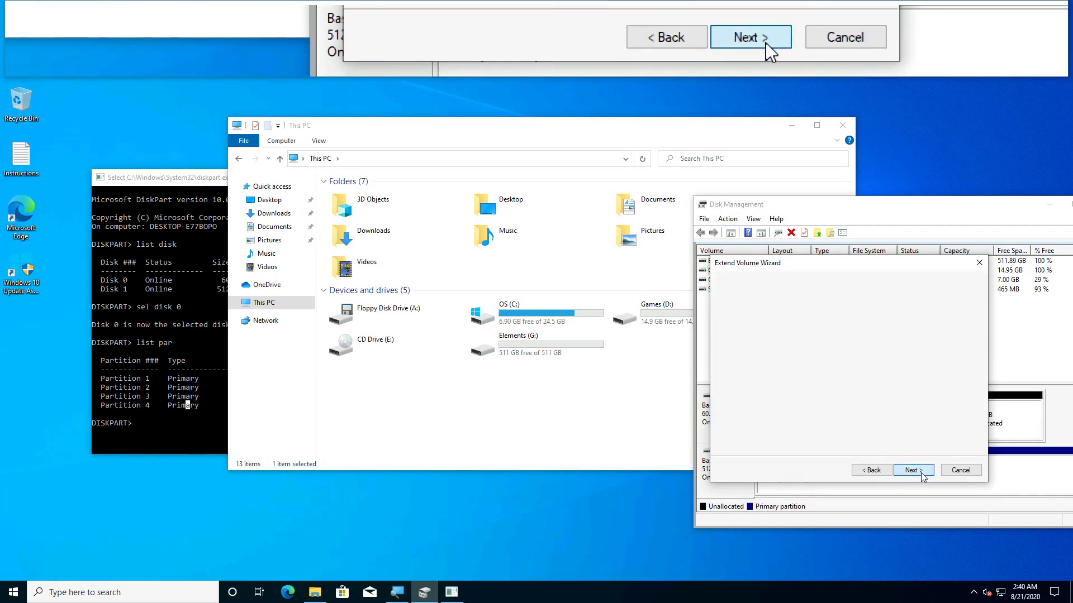
pyautogui.click(920, 474)
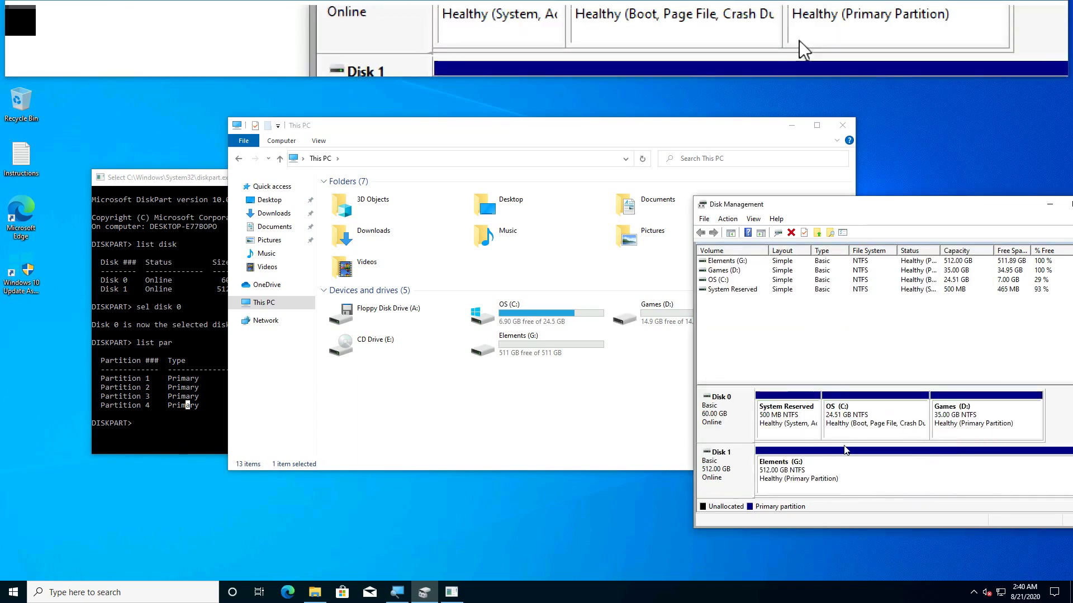
# Refresh This PC in File Explorer, check the capacity of Games (D:), and minimize the window.
pyautogui.click(563, 424)
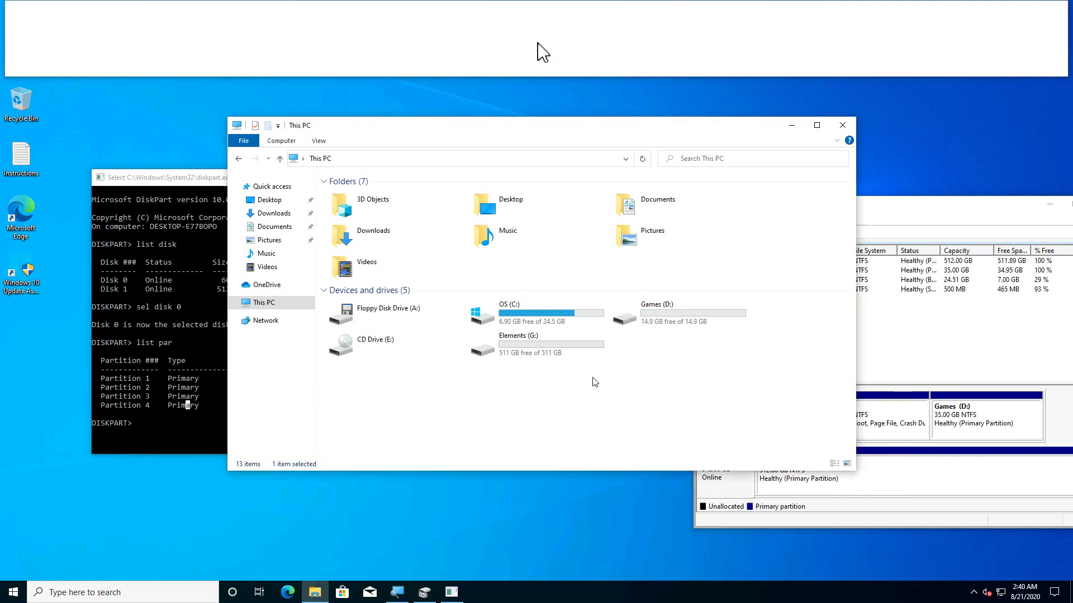
pyautogui.rightClick(700, 384)
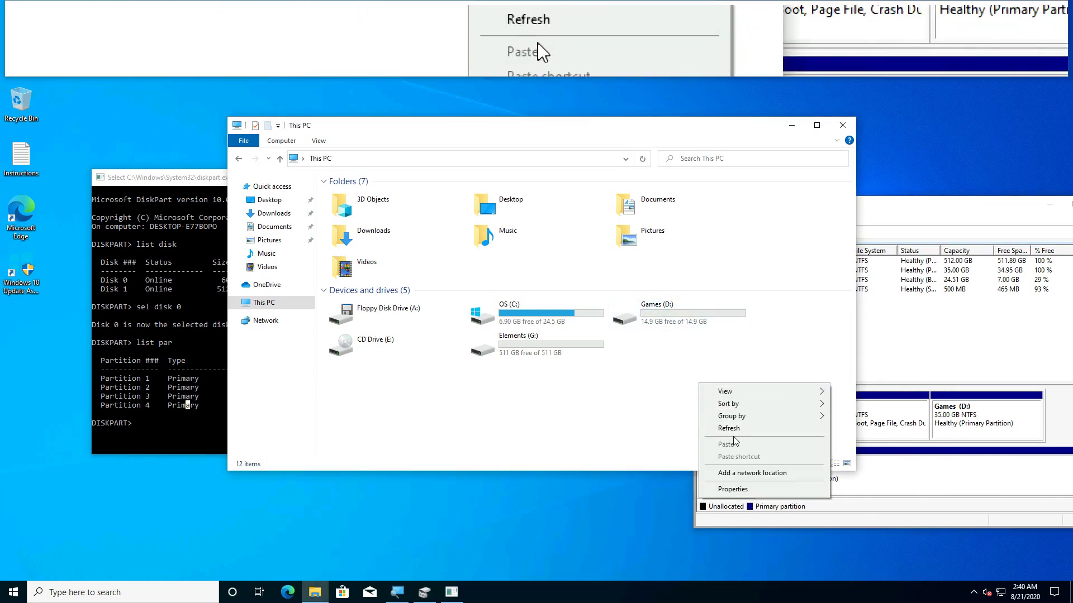
pyautogui.click(733, 433)
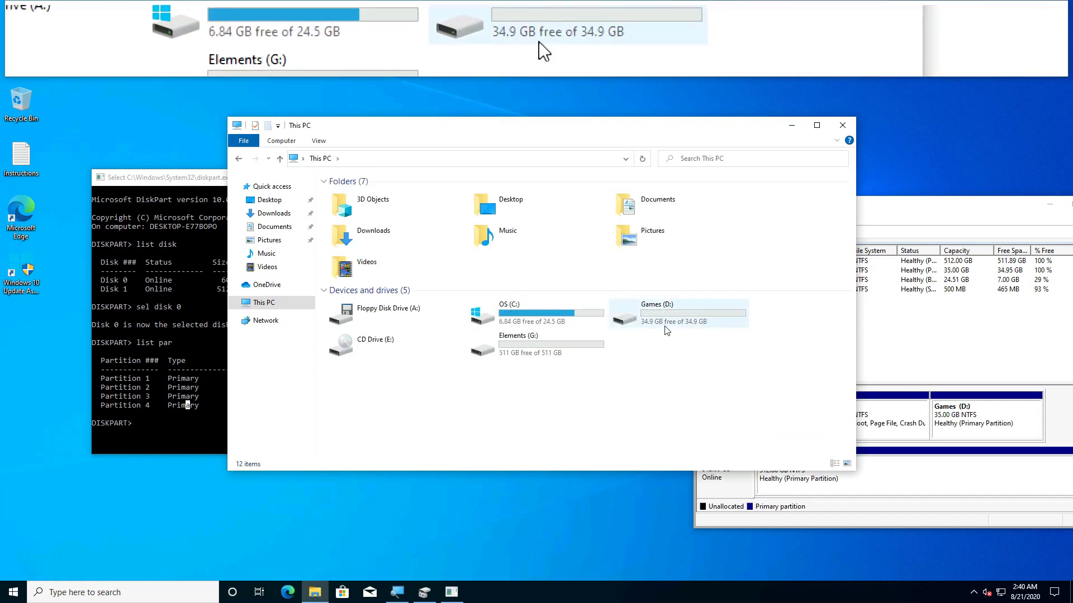
pyautogui.click(667, 325)
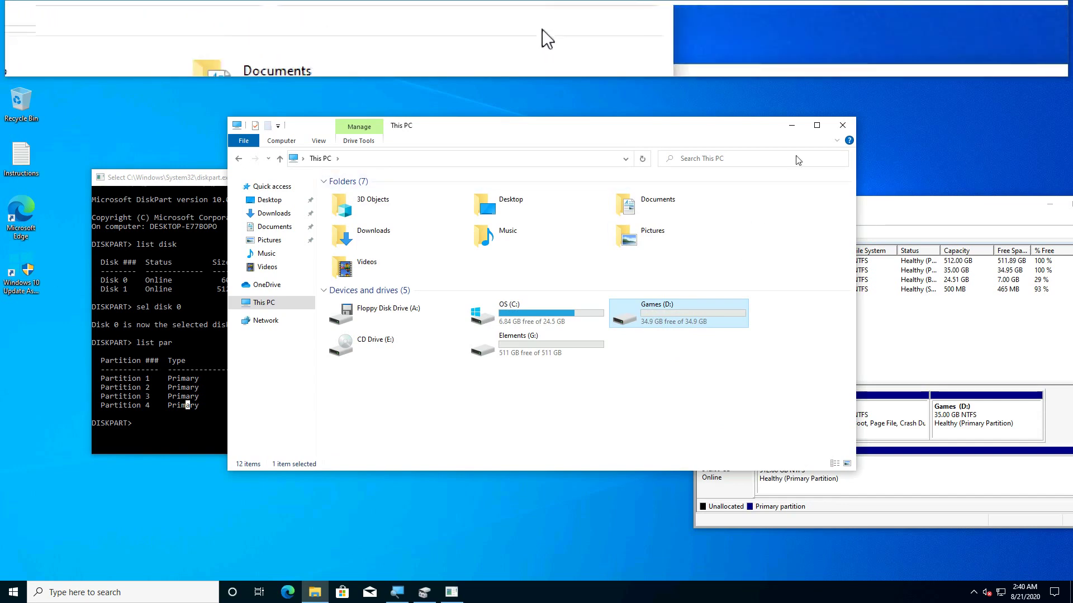
pyautogui.click(792, 126)
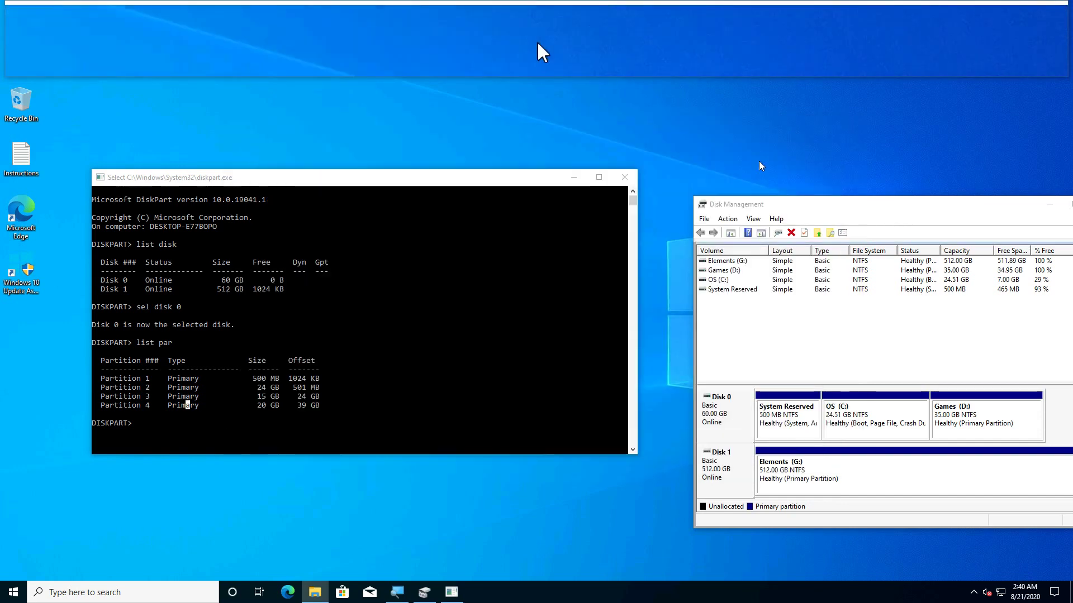
# Run "list par" again in DiskPart and examine the Partition 3 row of the new list.
pyautogui.click(281, 410)
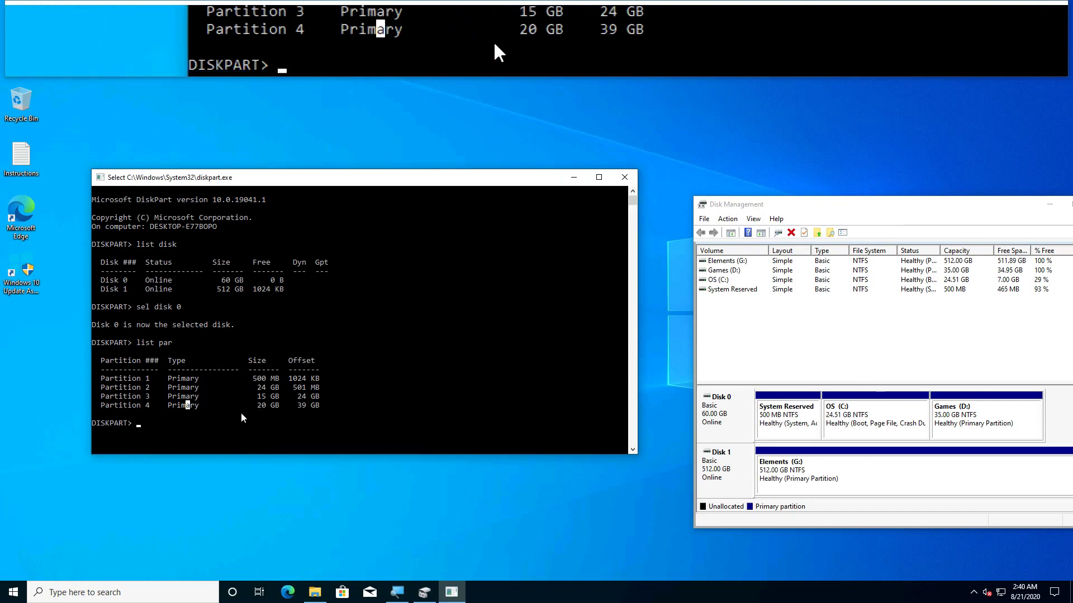
pyautogui.write('list par')
pyautogui.press('Return')
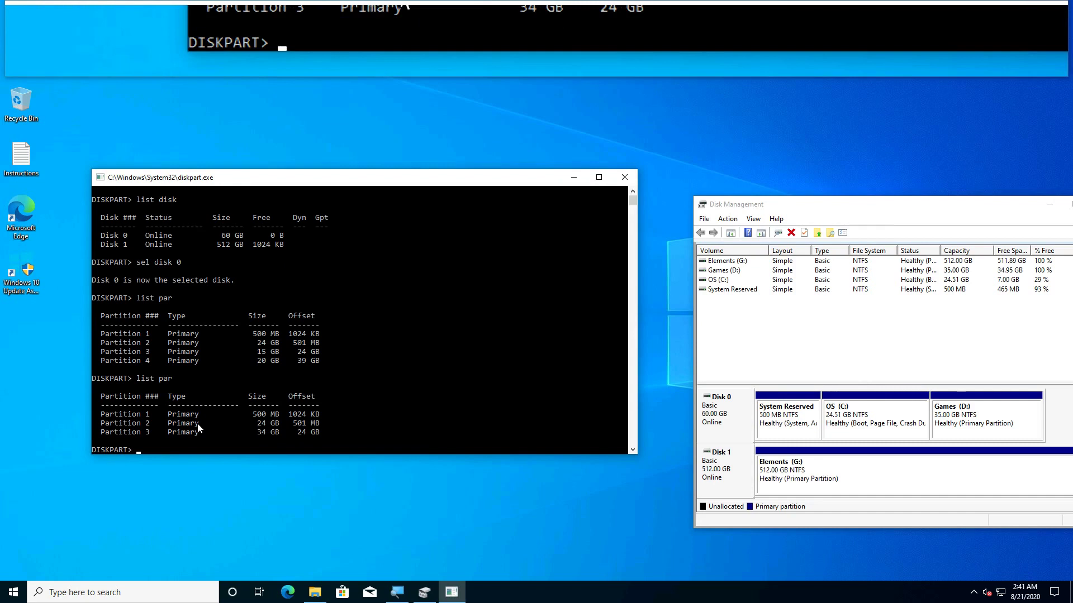
pyautogui.moveTo(162, 440); pyautogui.dragTo(110, 435)
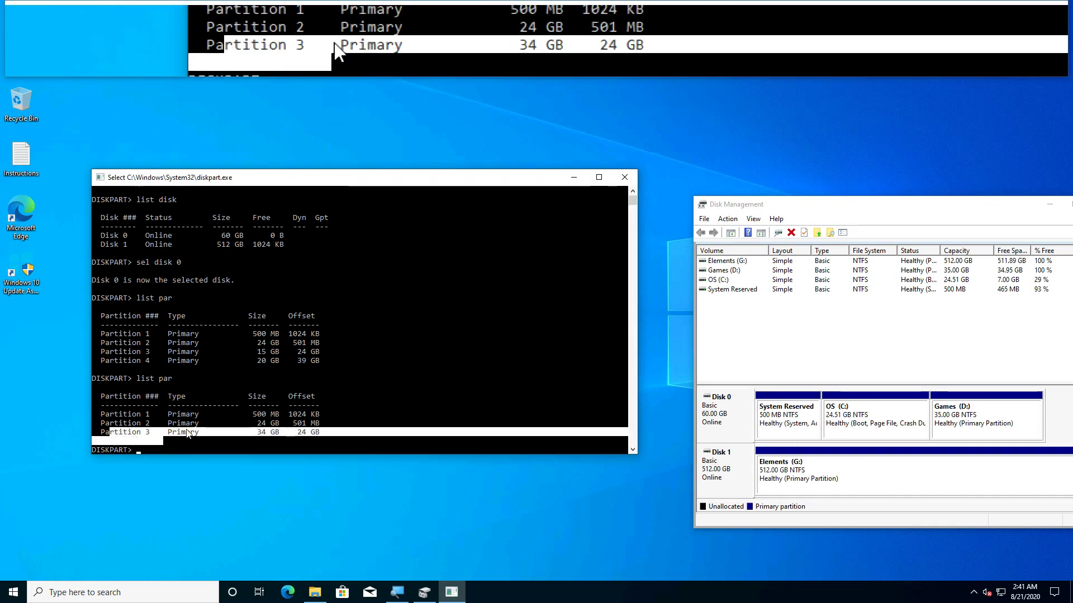
pyautogui.click(282, 439)
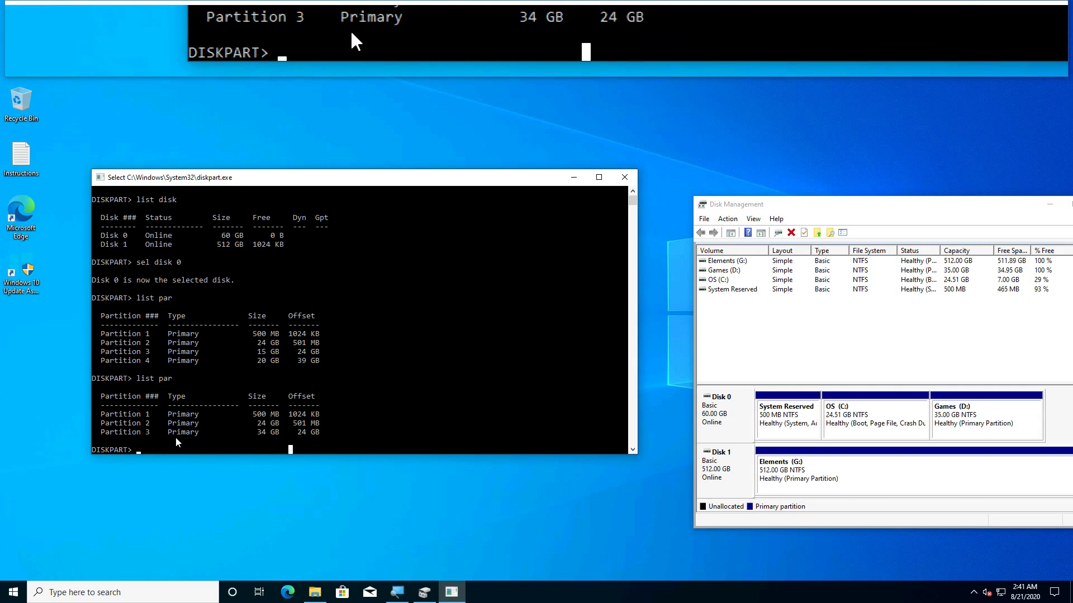
# Quit DiskPart with "exit" and close Disk Management.
pyautogui.write('exit')
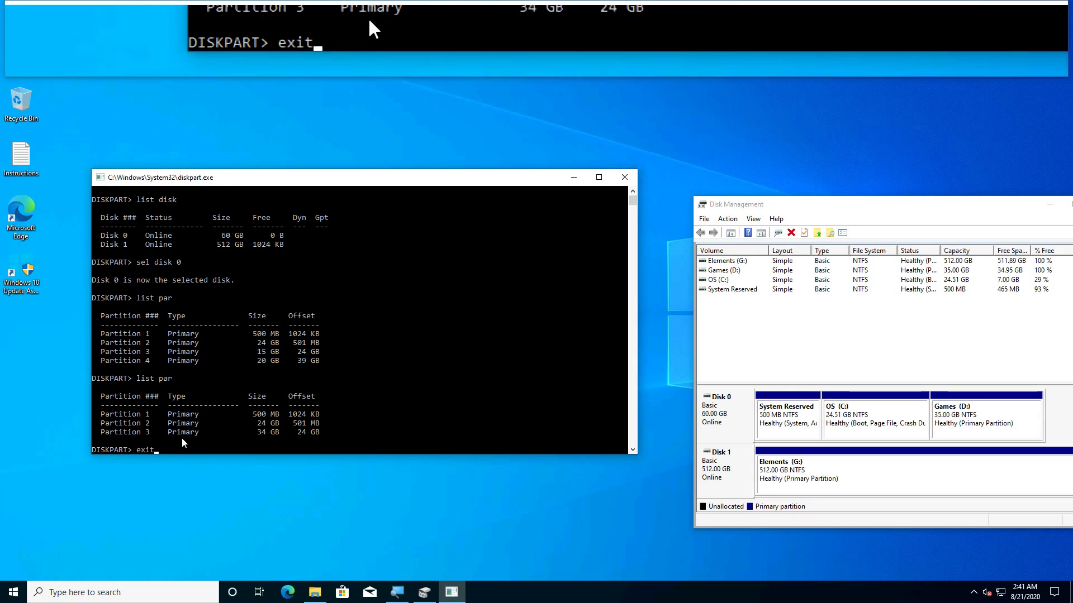
pyautogui.press('Return')
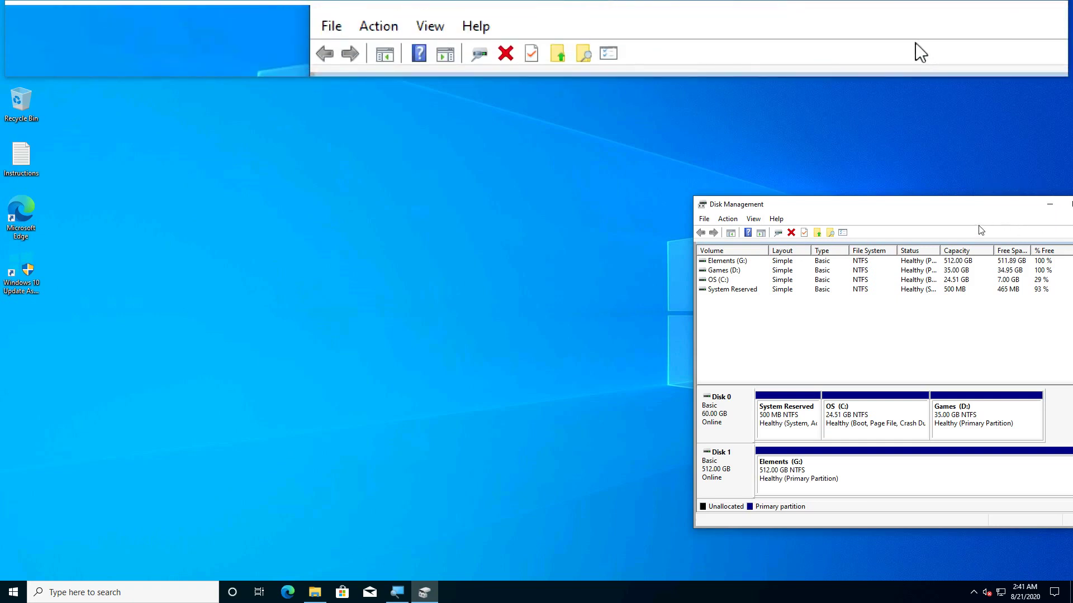
pyautogui.moveTo(976, 212); pyautogui.dragTo(925, 220)
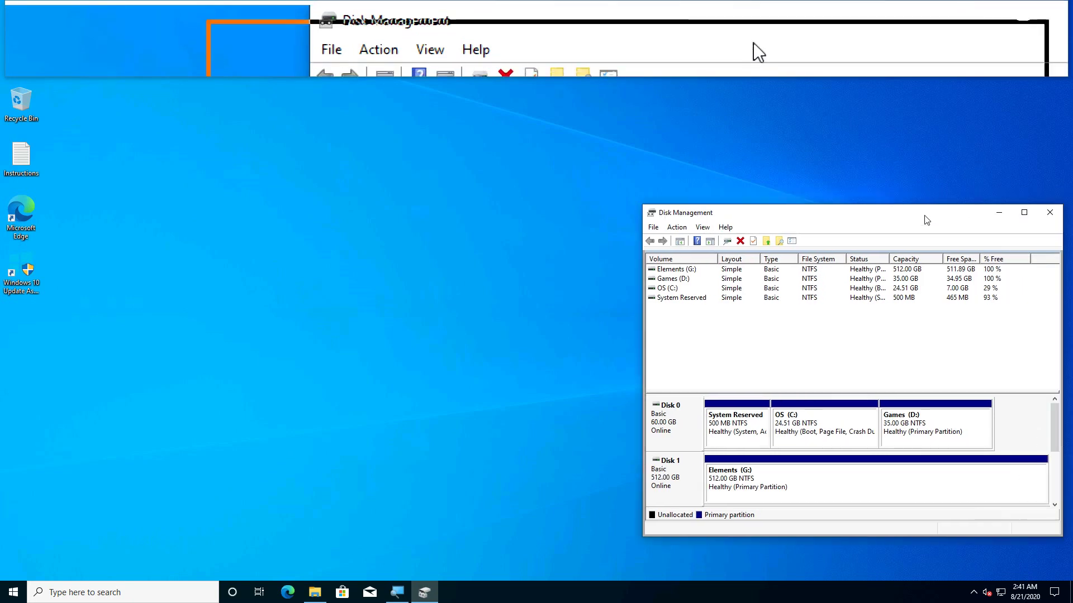
pyautogui.click(1045, 216)
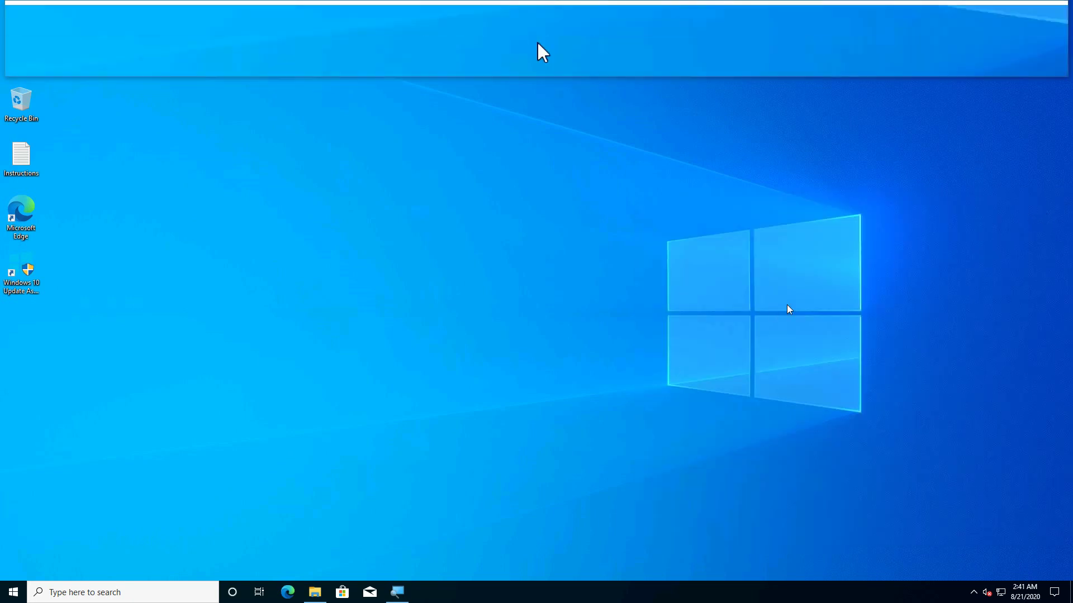
# Open System Information by searching for "msinfo32", check the BIOS Mode entry, and close it.
pyautogui.click(177, 587)
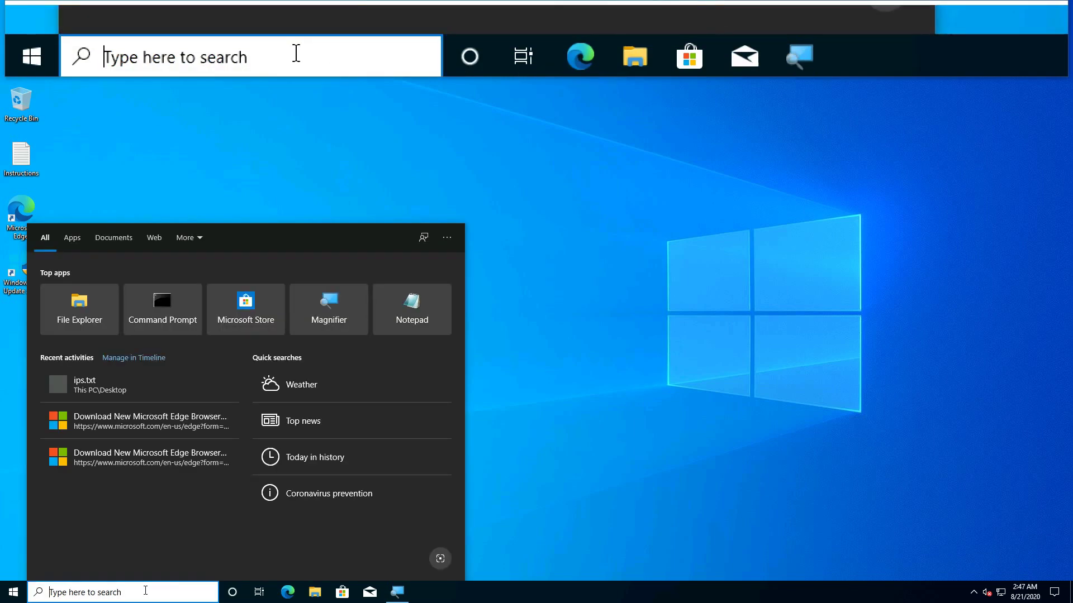
pyautogui.write('msinfo32')
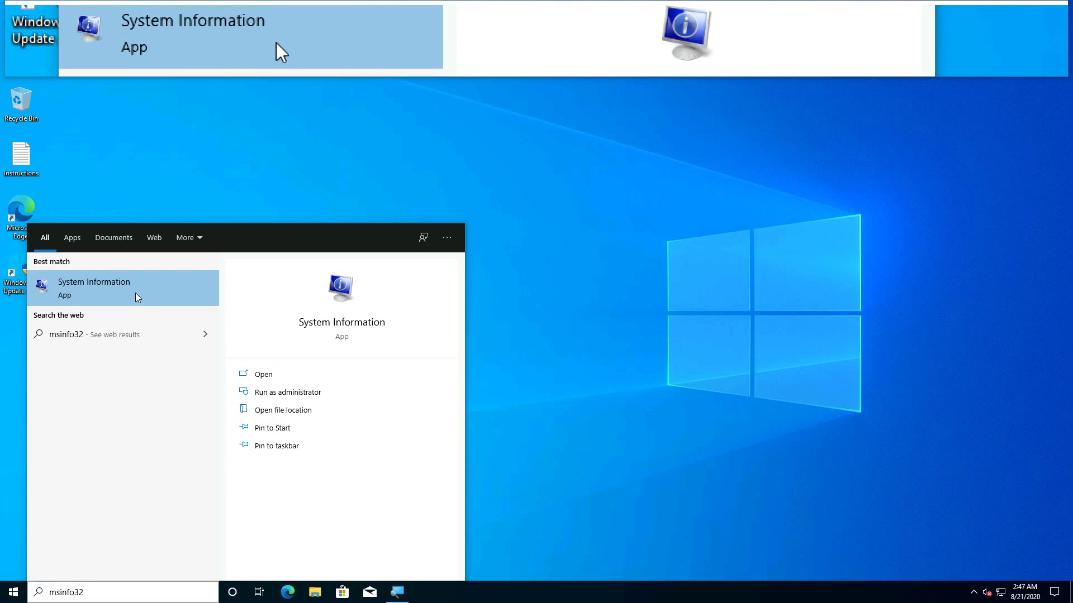
pyautogui.click(138, 297)
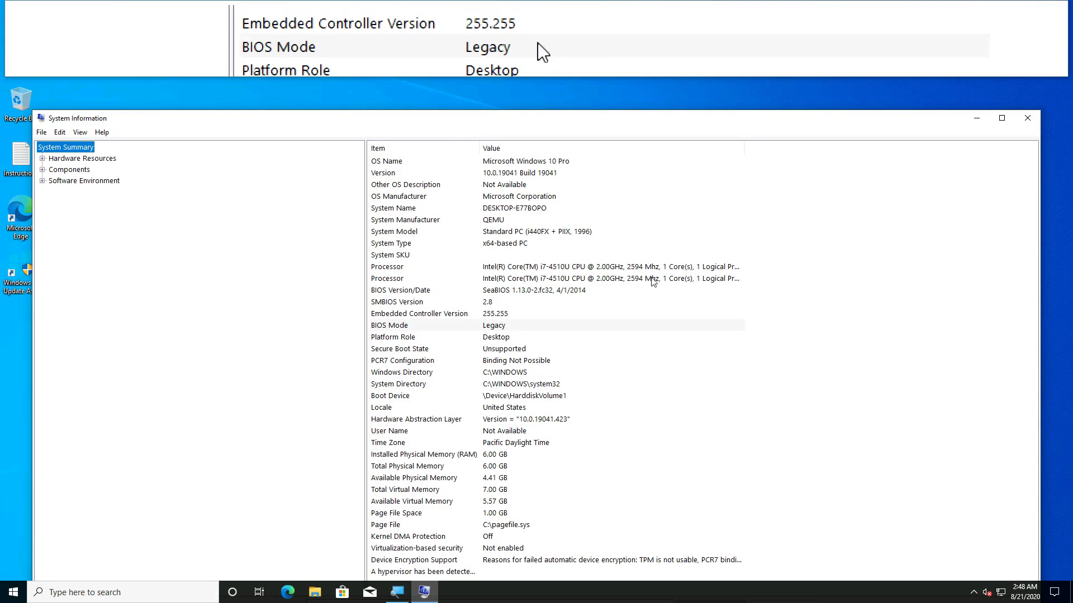
pyautogui.click(1026, 122)
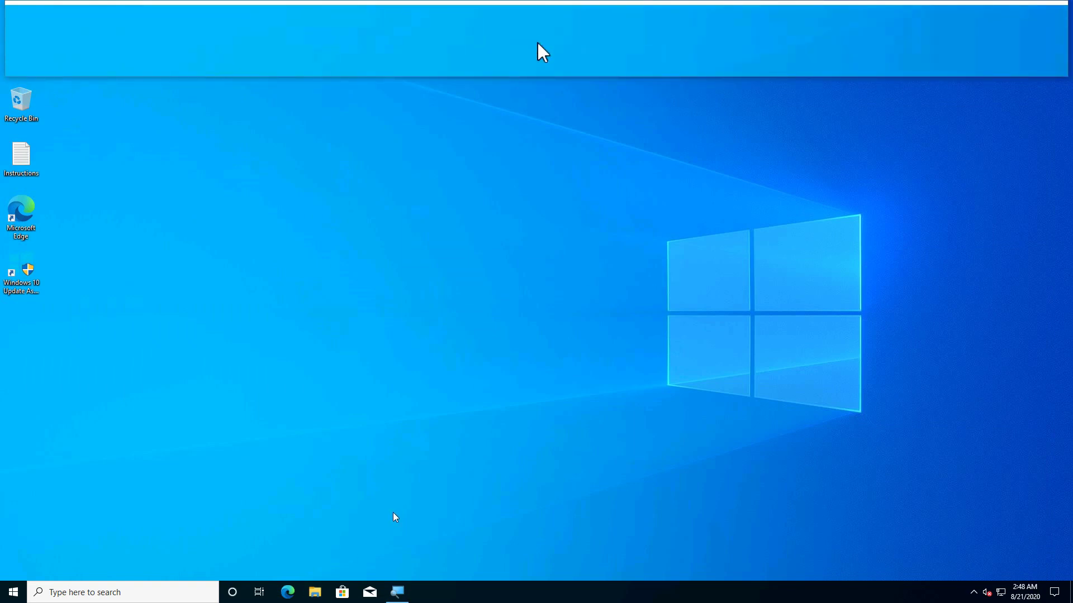
# Open This PC in File Explorer and select CD Drive (E:) holding the CCCOMA_X64FRE_EN-US_DV9 disc.
pyautogui.press('super+e')
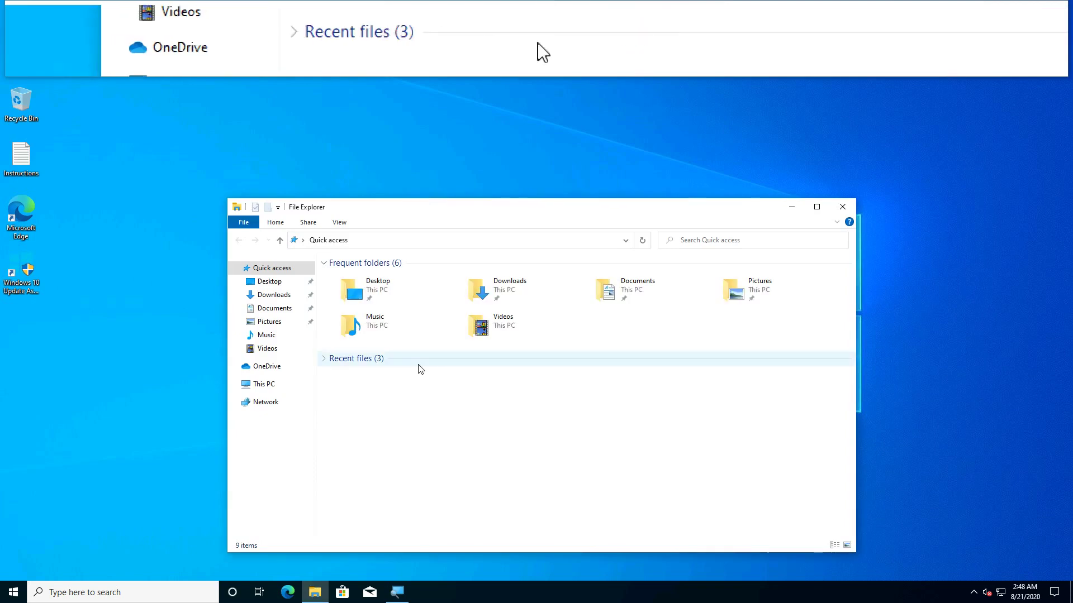
pyautogui.click(267, 385)
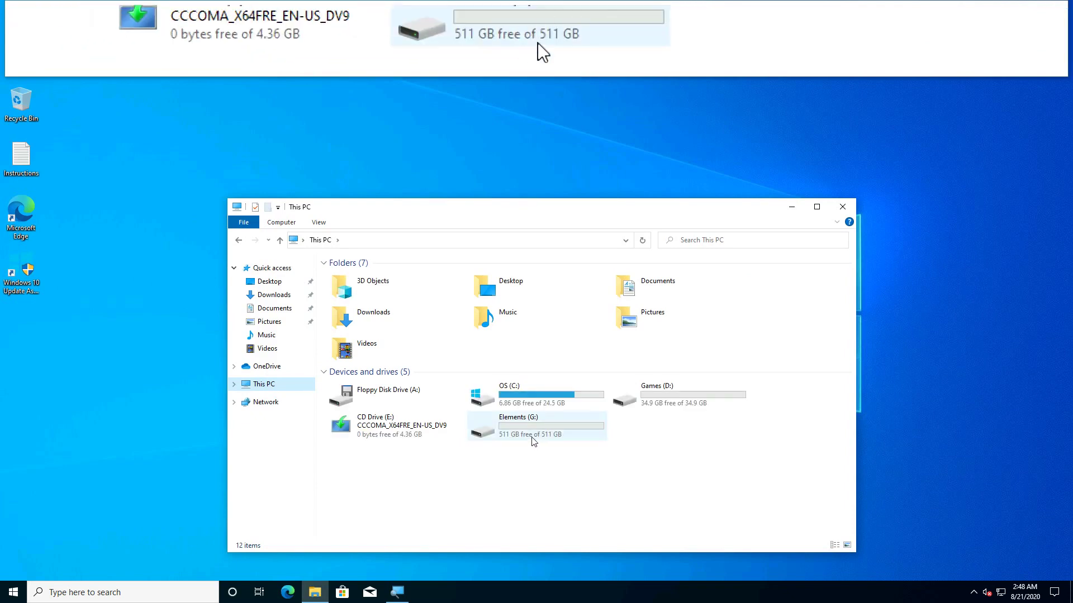
pyautogui.click(441, 430)
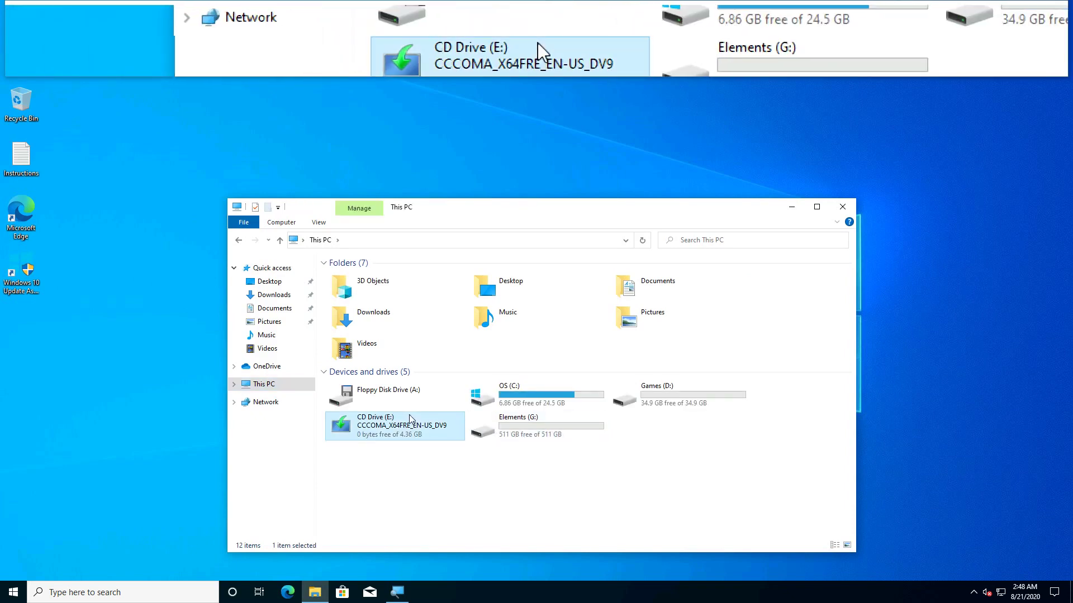
# Open CD Drive (E:) to examine the installation disc's files, return to This PC, and close File Explorer.
pyautogui.rightClick(457, 431)
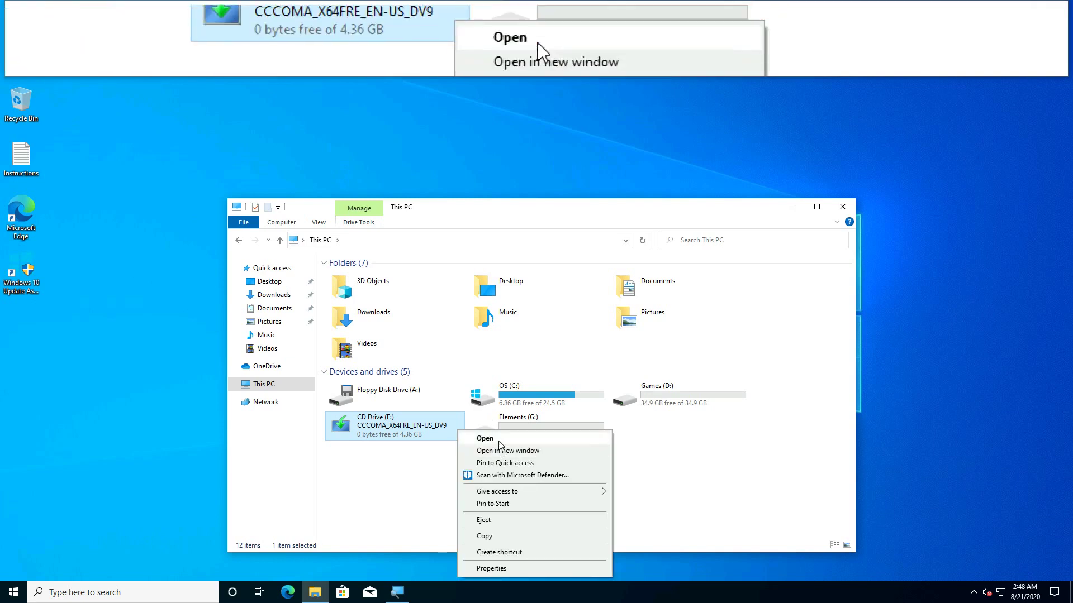
pyautogui.click(494, 438)
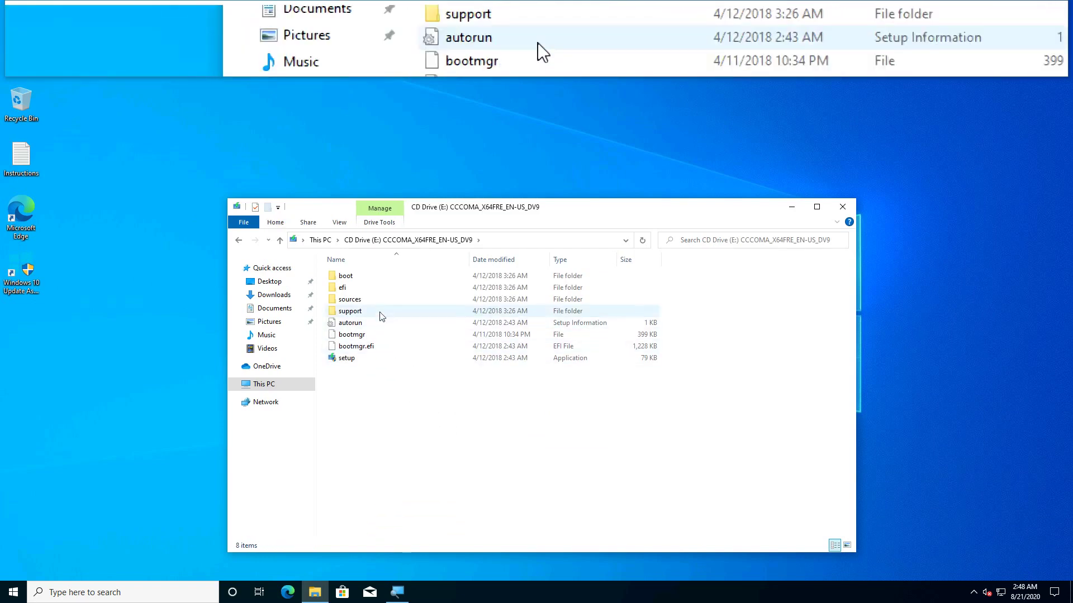
pyautogui.click(326, 244)
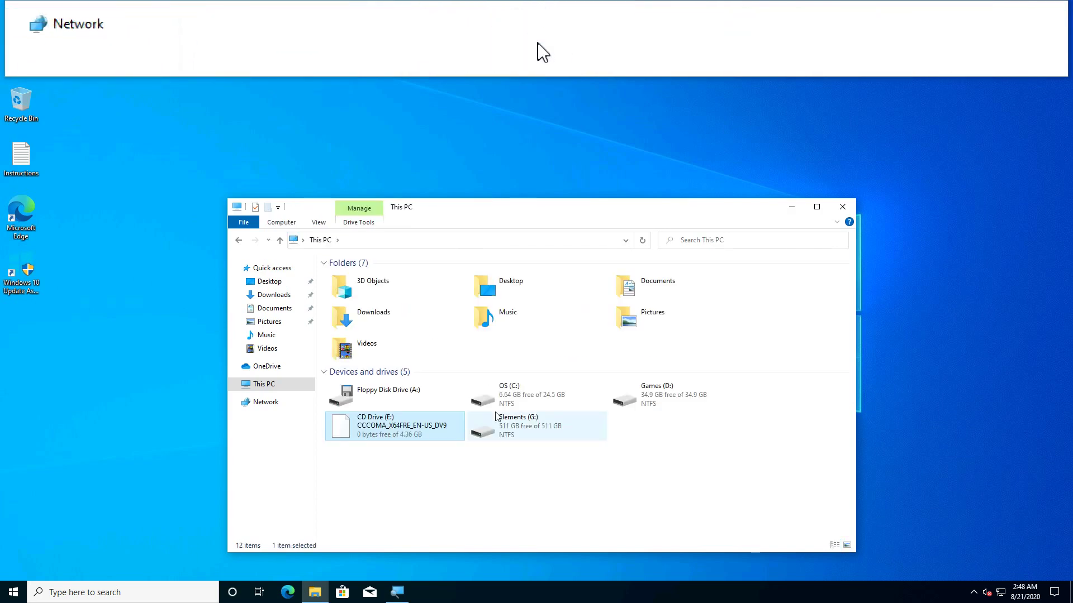
pyautogui.click(524, 467)
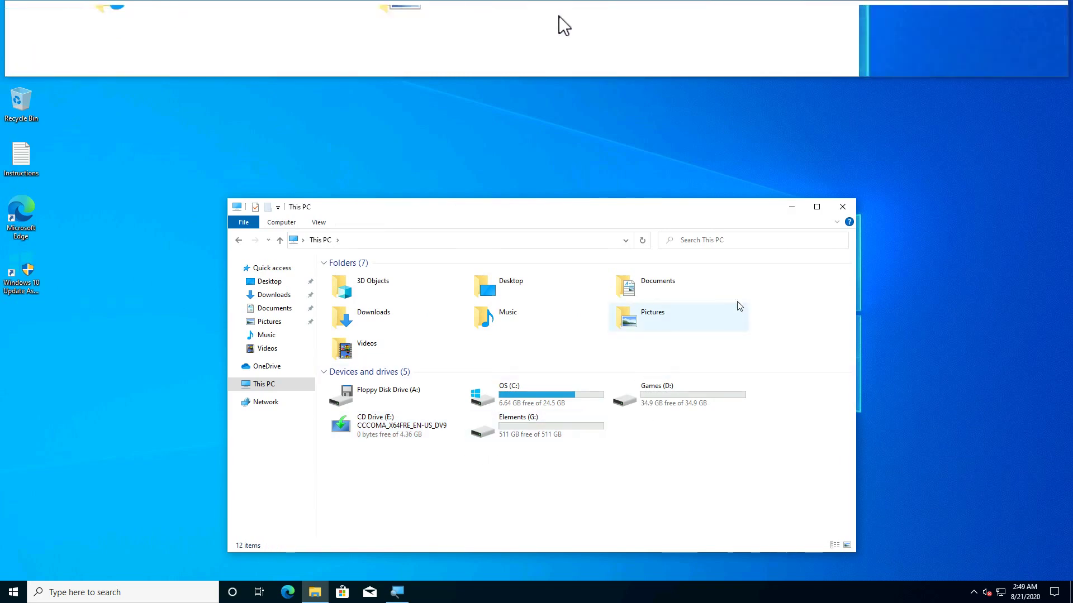
pyautogui.click(844, 211)
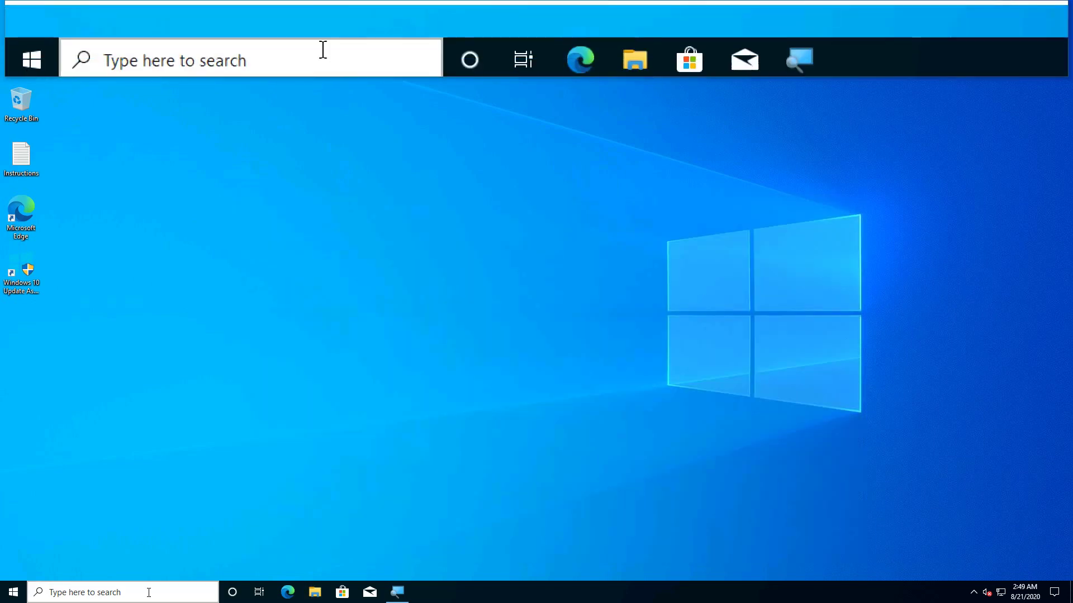
# Shut down the computer immediately by searching for and running "shutdown -s -t 0".
pyautogui.click(150, 595)
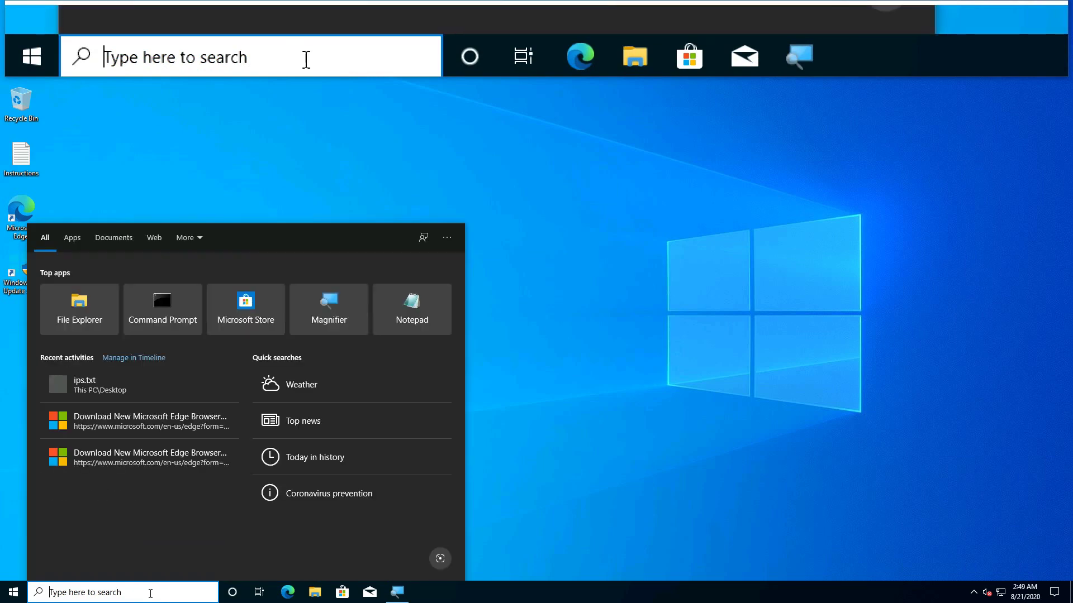
pyautogui.write('shut')
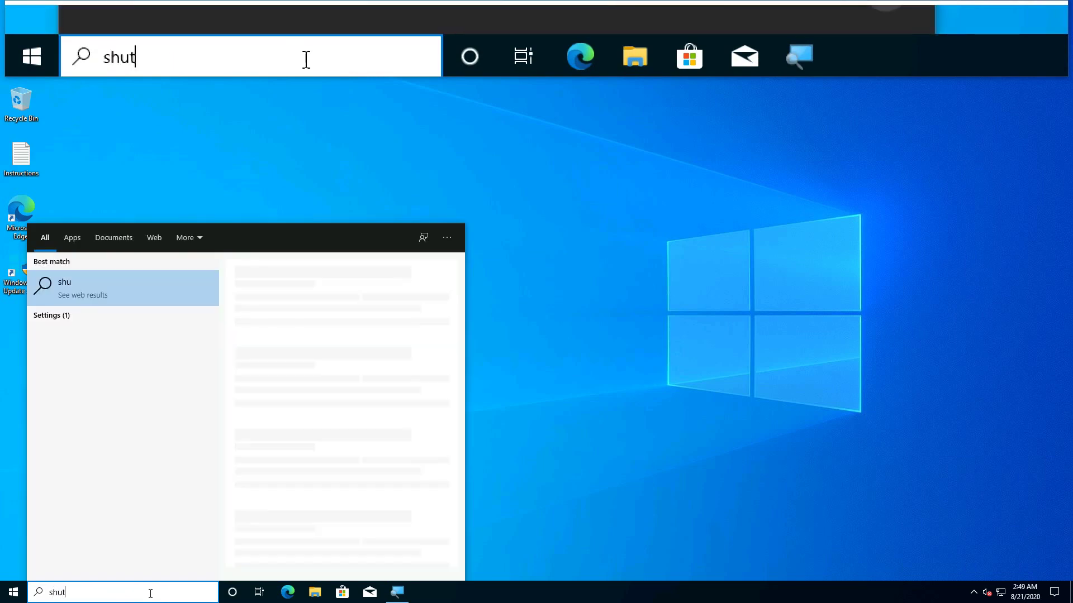
pyautogui.write('down -s -t')
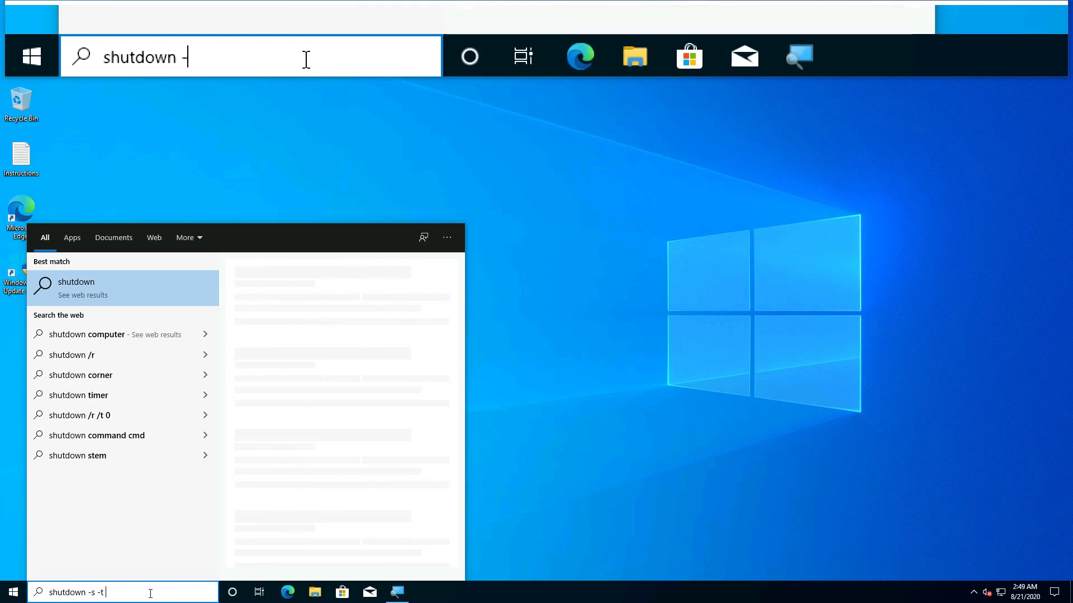
pyautogui.write(' 0')
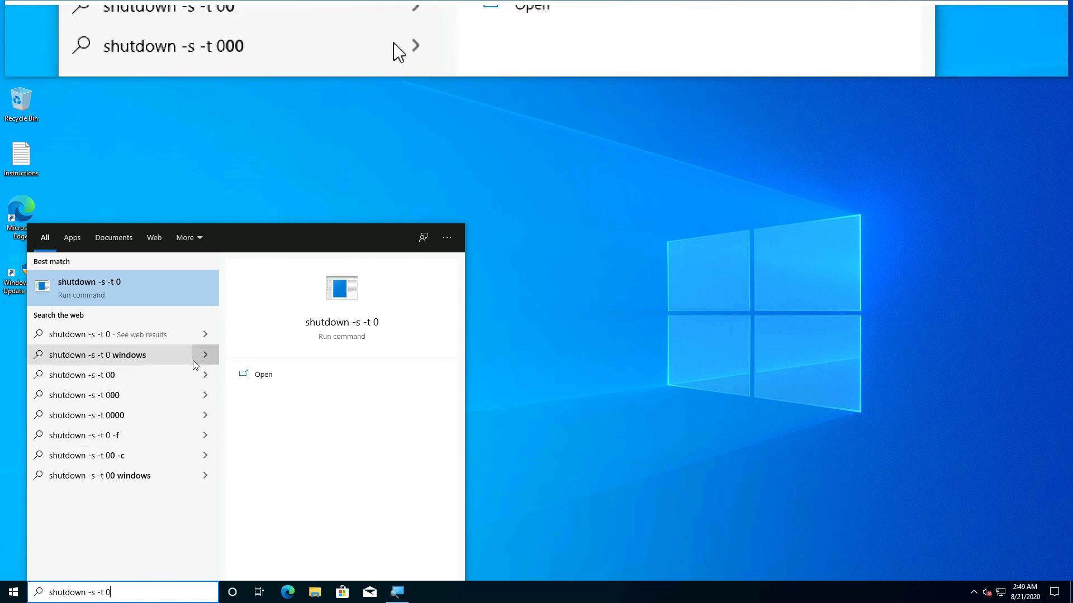
pyautogui.click(151, 297)
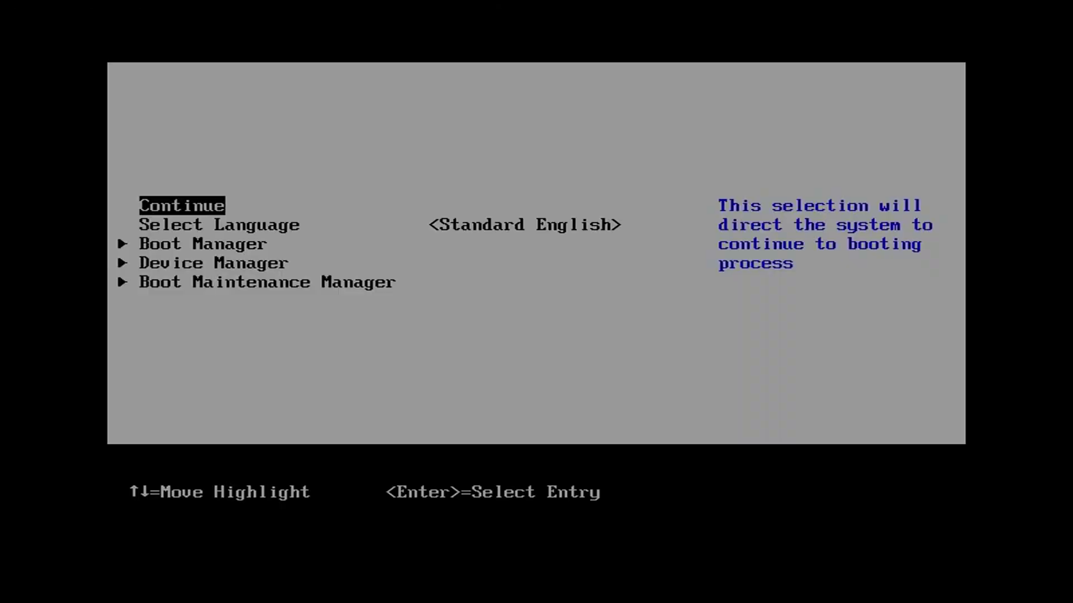
# Boot the machine from EFI DVD/CDROM through the firmware's Boot Manager.
pyautogui.press('Down')
pyautogui.press('Down')
pyautogui.press('Down')
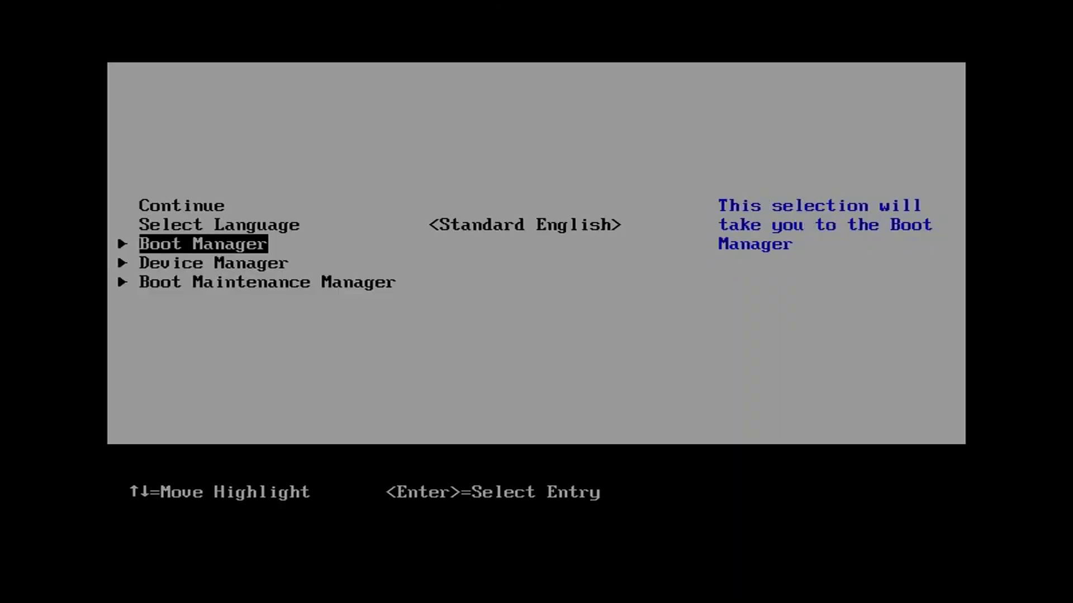
pyautogui.press('Return')
pyautogui.press('Down')
pyautogui.press('Down')
pyautogui.press('Up')
pyautogui.press('Up')
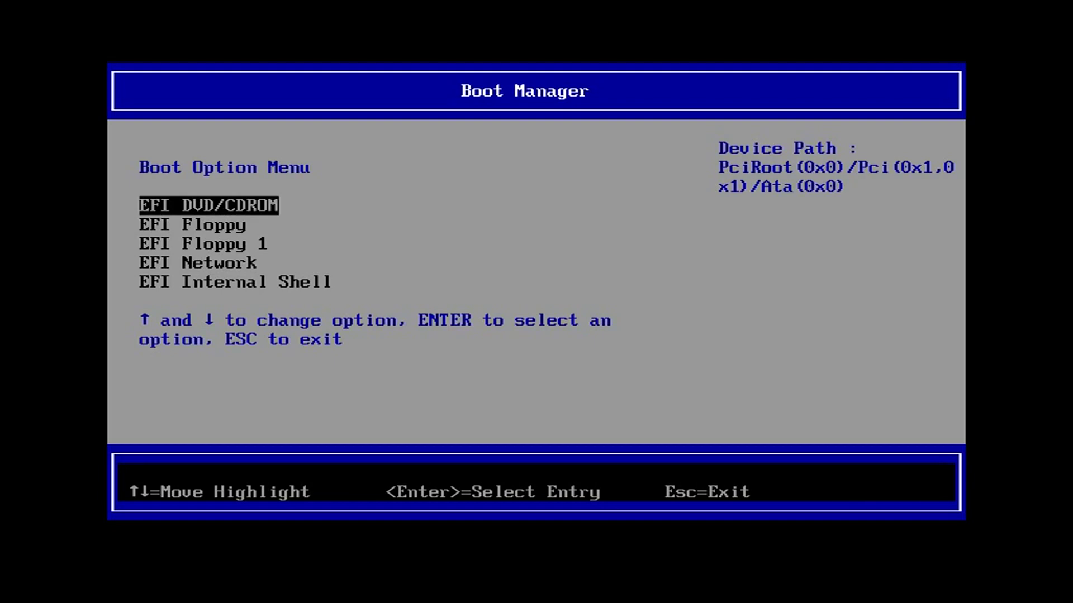
pyautogui.press('Return')
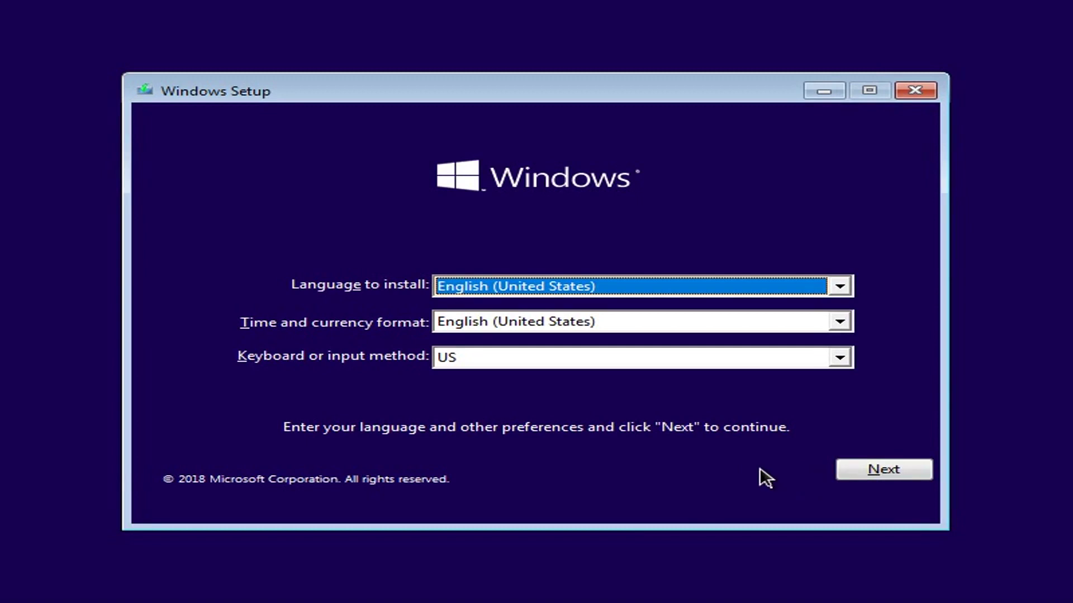
# Open a command prompt from the Windows Setup language screen, enter the comment ":SHIFT + F10", and exit the prompt.
pyautogui.hotkey('shift', 'F10')
pyautogui.write('SHIFT + F10')
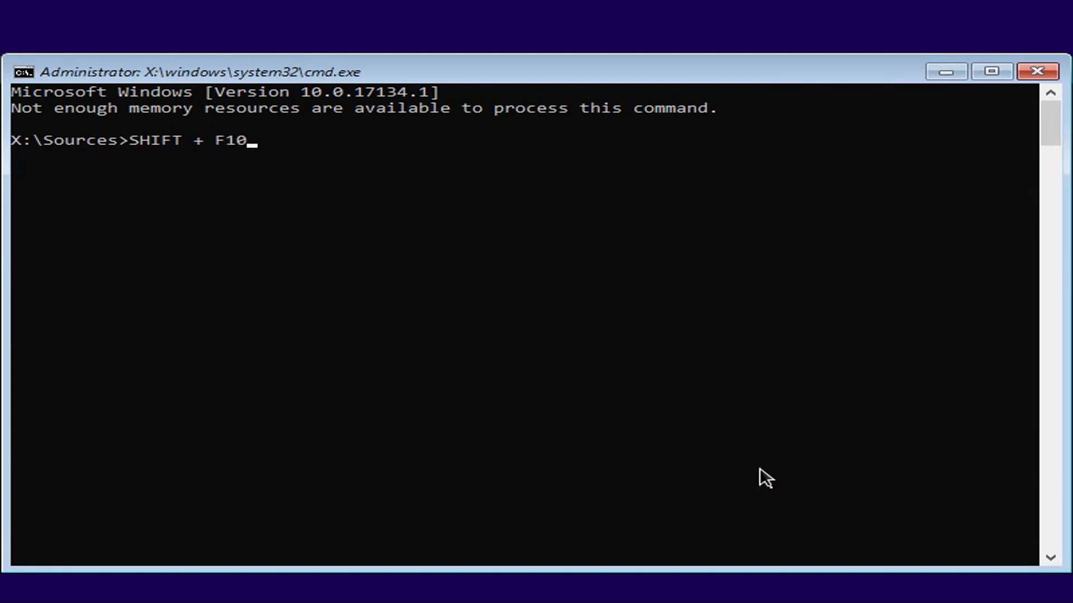
pyautogui.press('Home')
pyautogui.write(':')
pyautogui.press('Return')
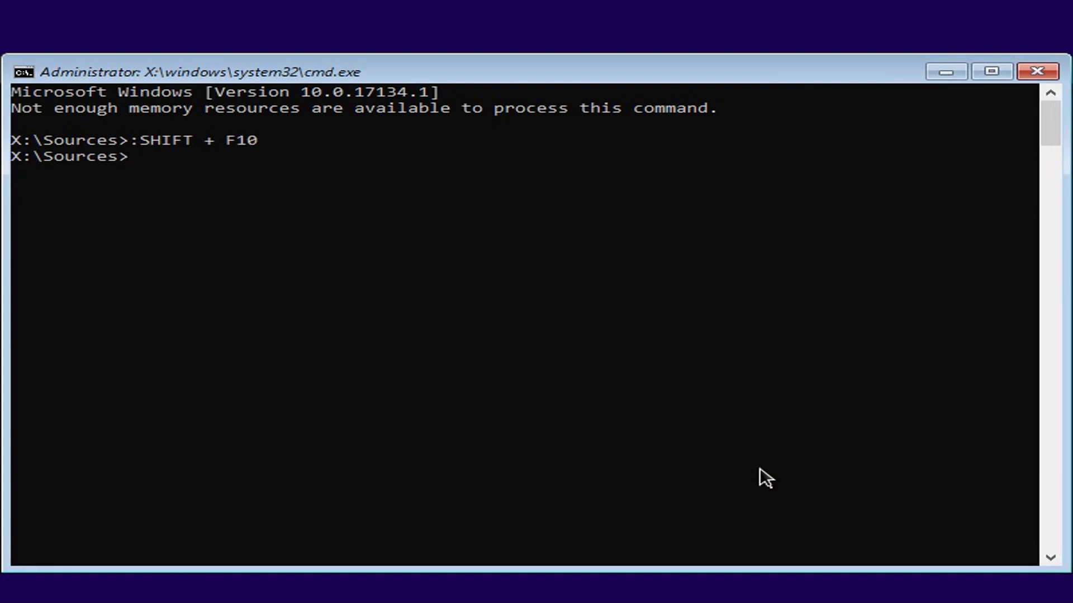
pyautogui.write('exit')
pyautogui.press('Return')
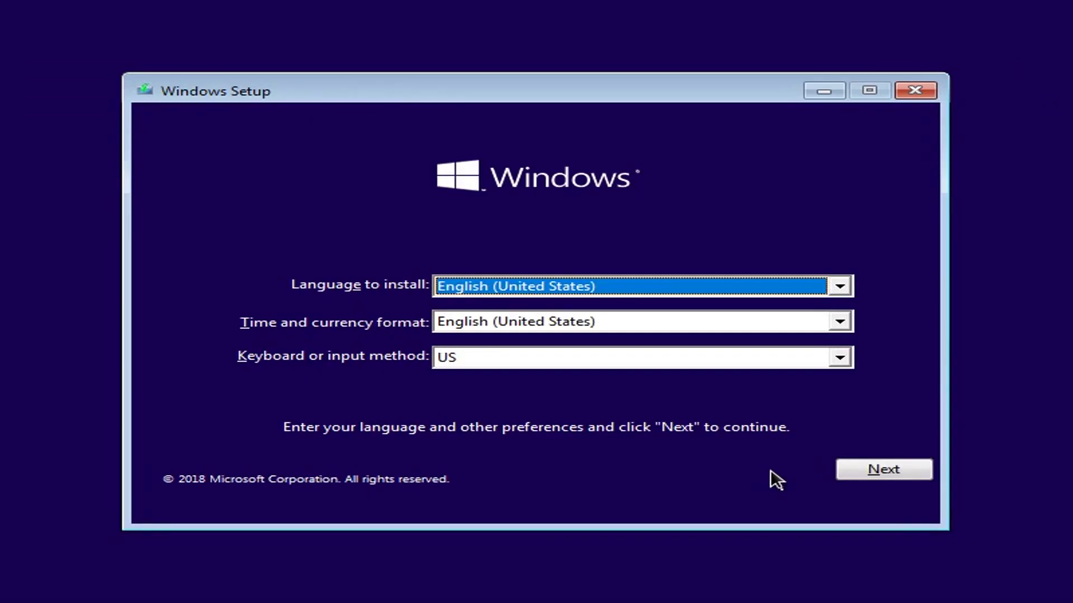
# Accept the default language settings and open Command Prompt from the Troubleshoot options for repairing the computer.
pyautogui.click(845, 472)
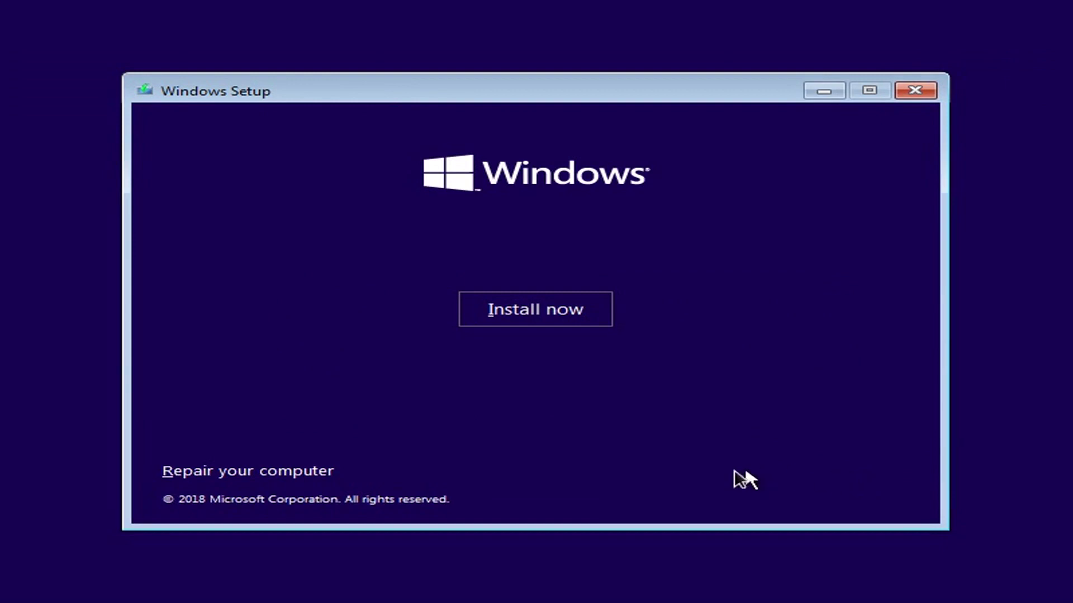
pyautogui.click(320, 473)
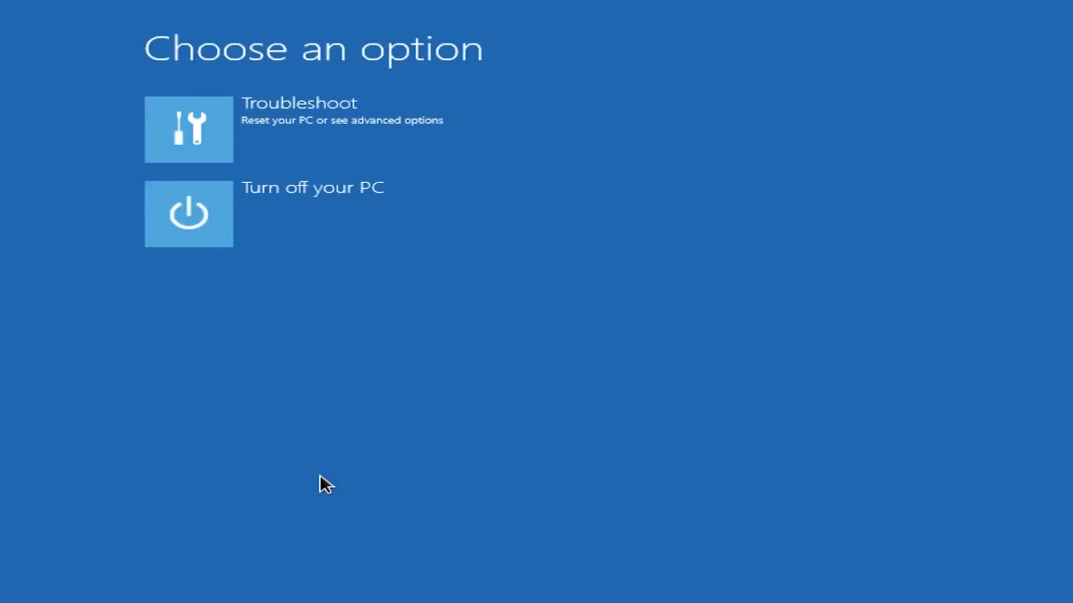
pyautogui.click(382, 139)
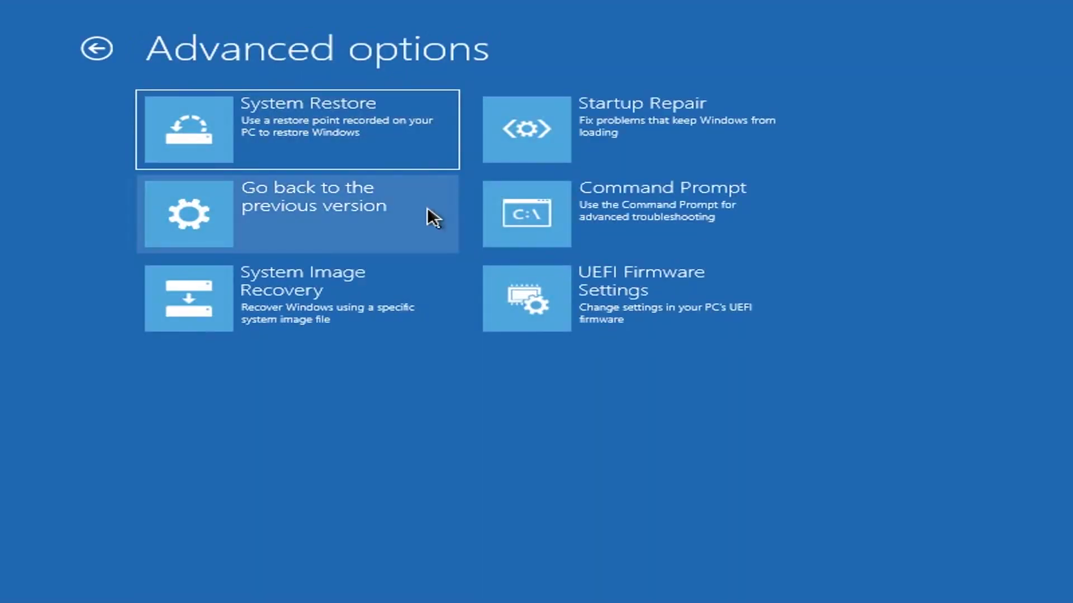
pyautogui.click(743, 218)
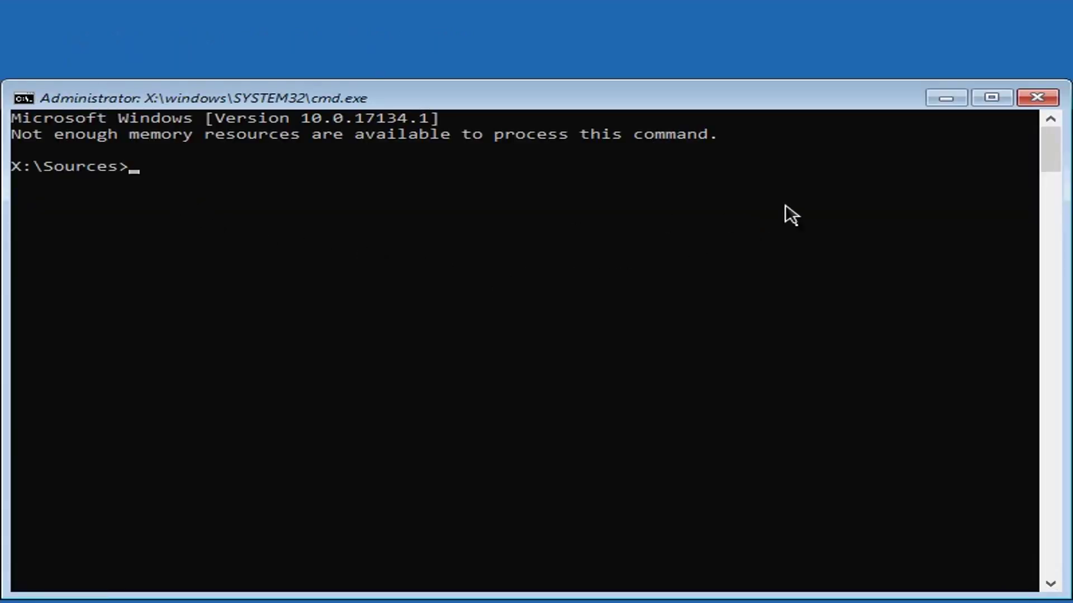
# Run "wpeutil UpdateBootInfo" and query the PEFirmwareType value under HKLM\System\CurrentControlSet\Control.
pyautogui.write('wpeutil  Update')
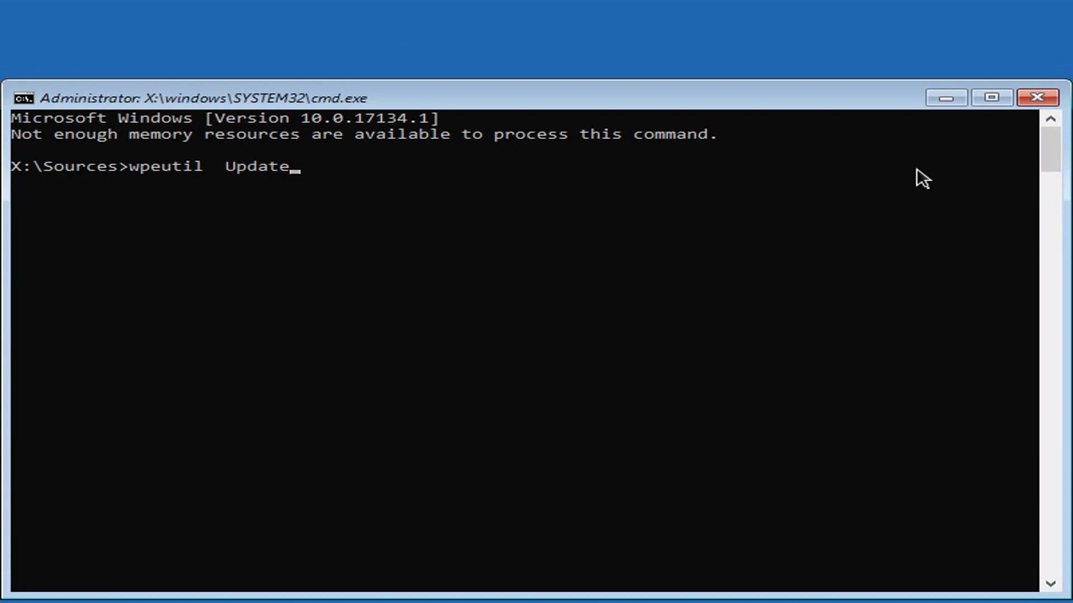
pyautogui.write('BootInfo')
pyautogui.press('Return')
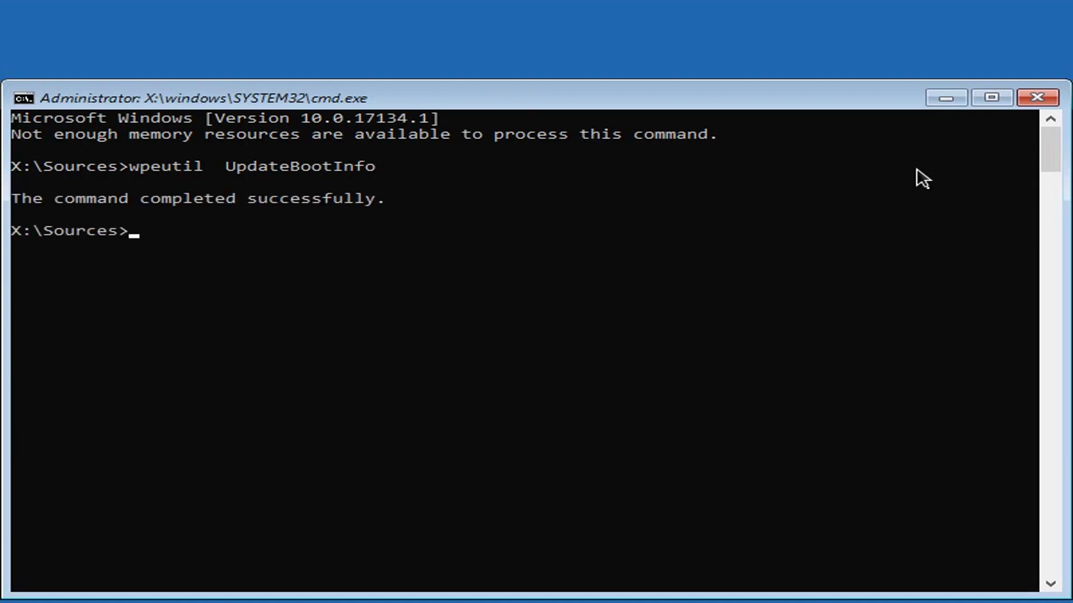
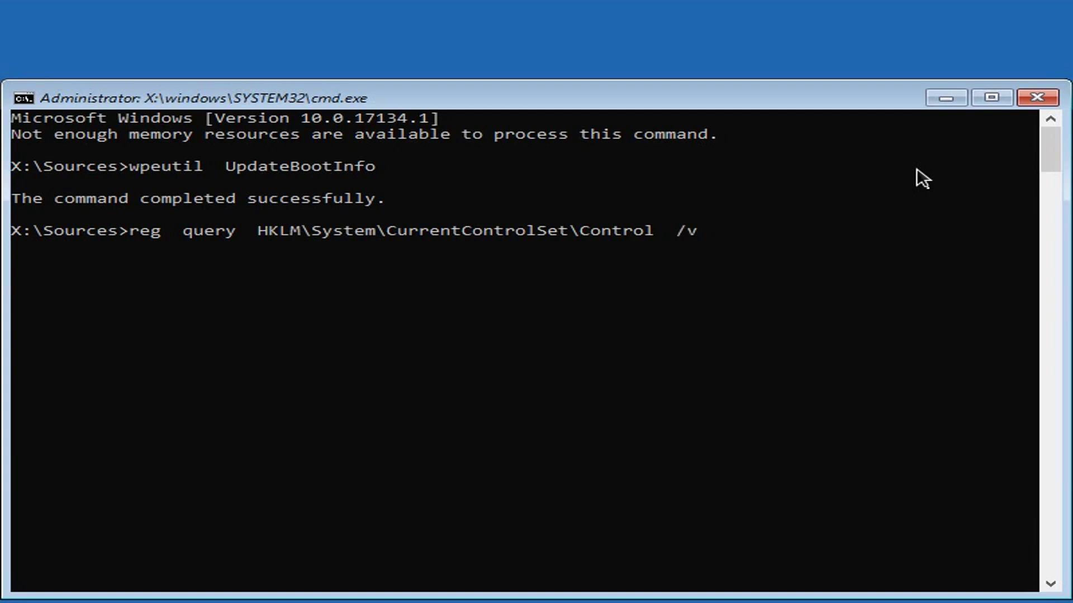
pyautogui.write('  PEFirmwareType')
pyautogui.press('Return')
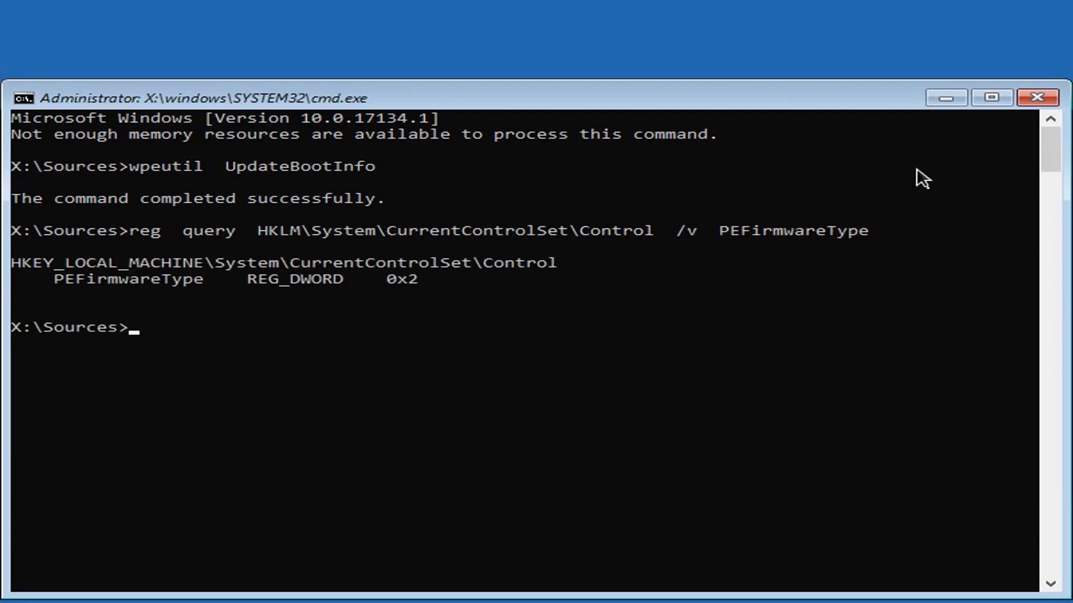
# Enter two console comment lines explaining the firmware codes, ":0x2 -> UEFI" and ":0x1 -> Legacy".
pyautogui.moveTo(377, 280); pyautogui.dragTo(435, 285)
pyautogui.press('super+c')
pyautogui.rightClick(404, 371)
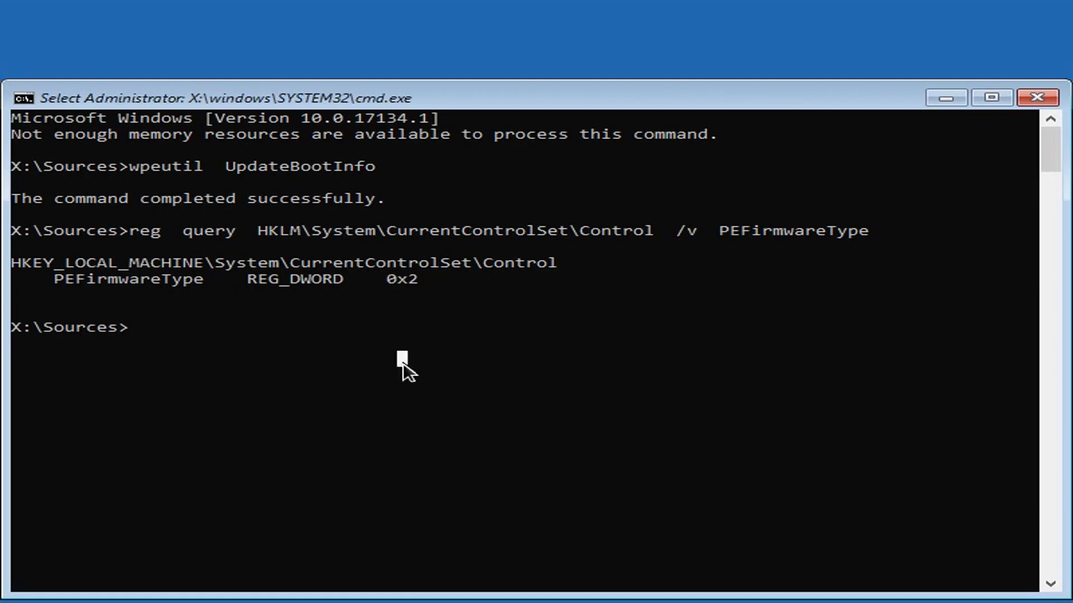
pyautogui.rightClick(410, 372)
pyautogui.write(':0x2')
pyautogui.press('End')
pyautogui.write('->')
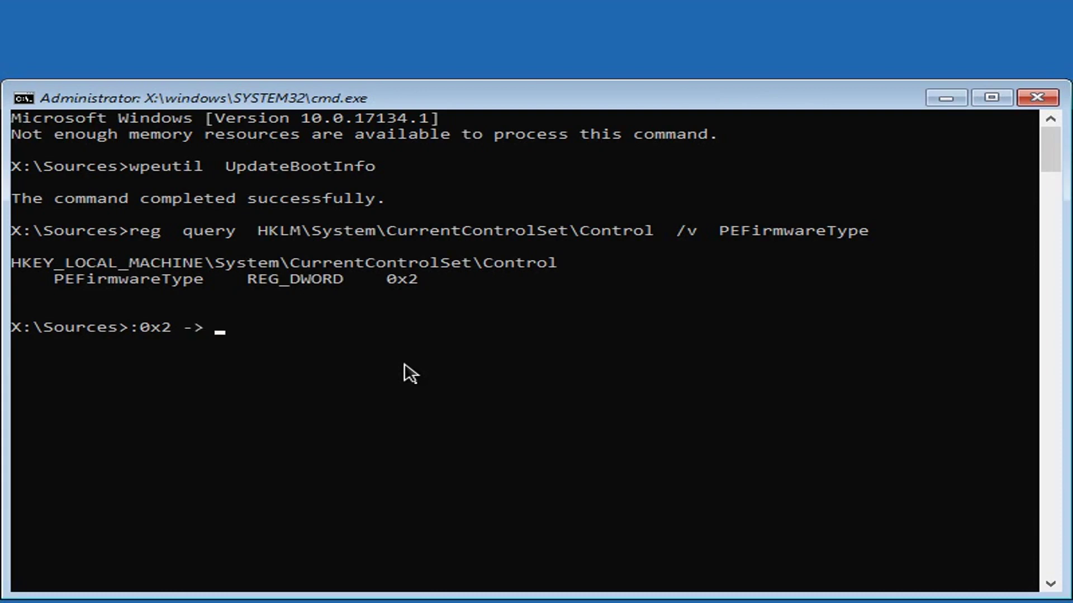
pyautogui.write(' UEFI')
pyautogui.press('Return')
pyautogui.write(':0x1 -> Legacy')
pyautogui.press('Return')
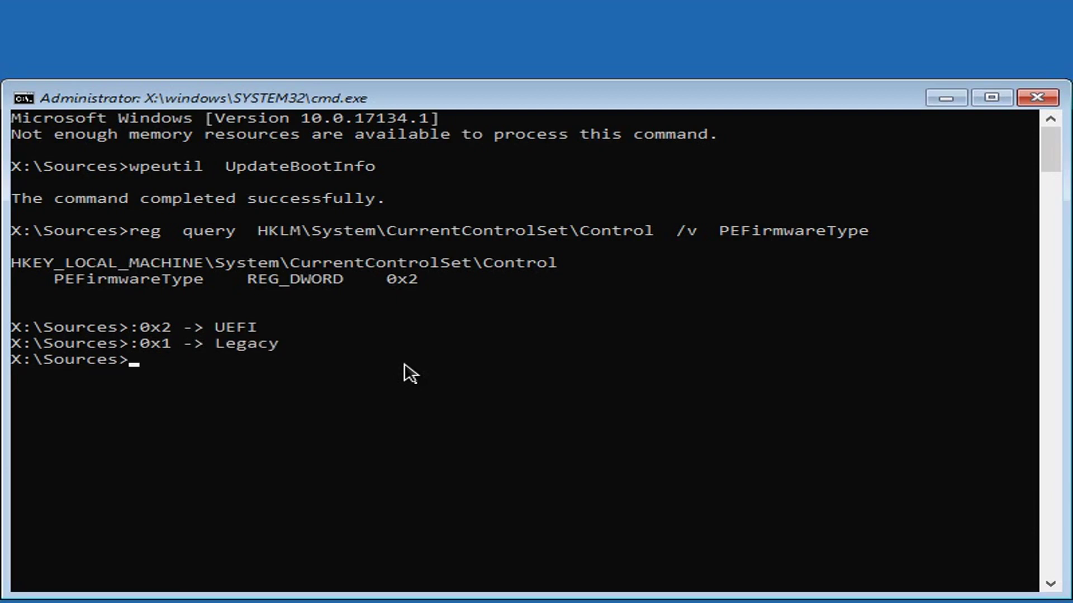
# Compare the PEFirmwareType value with the UEFI and Legacy comment lines, and clear the console with "cls".
pyautogui.moveTo(380, 279); pyautogui.dragTo(421, 289)
pyautogui.click(434, 342)
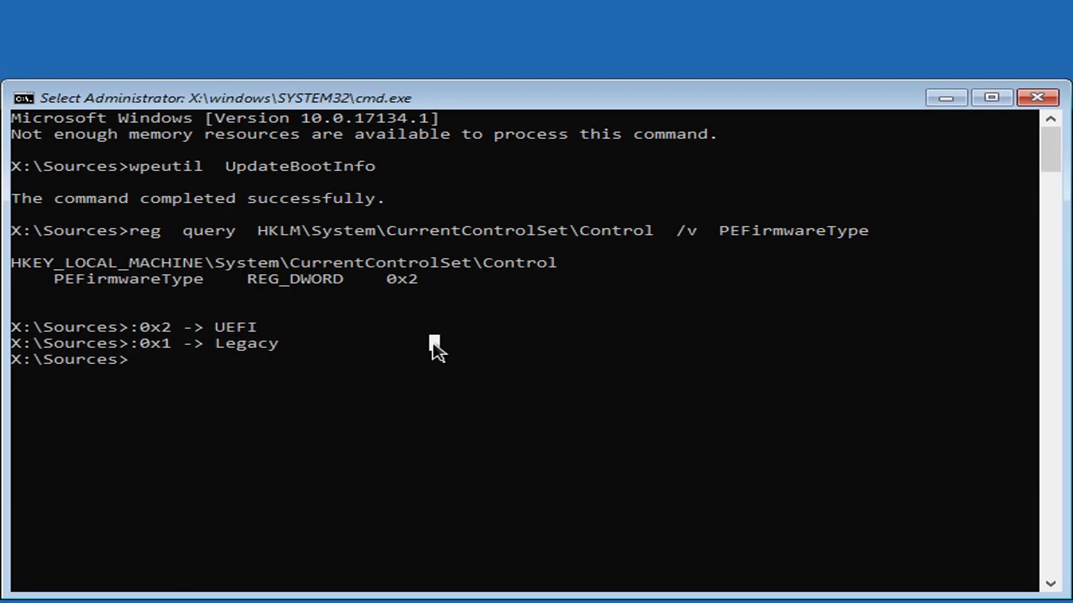
pyautogui.click(410, 374)
pyautogui.moveTo(221, 330); pyautogui.dragTo(280, 345)
pyautogui.click(307, 360)
pyautogui.click(313, 376)
pyautogui.press('Return')
pyautogui.press('Return')
pyautogui.press('Return')
pyautogui.press('Return')
pyautogui.write('cl')
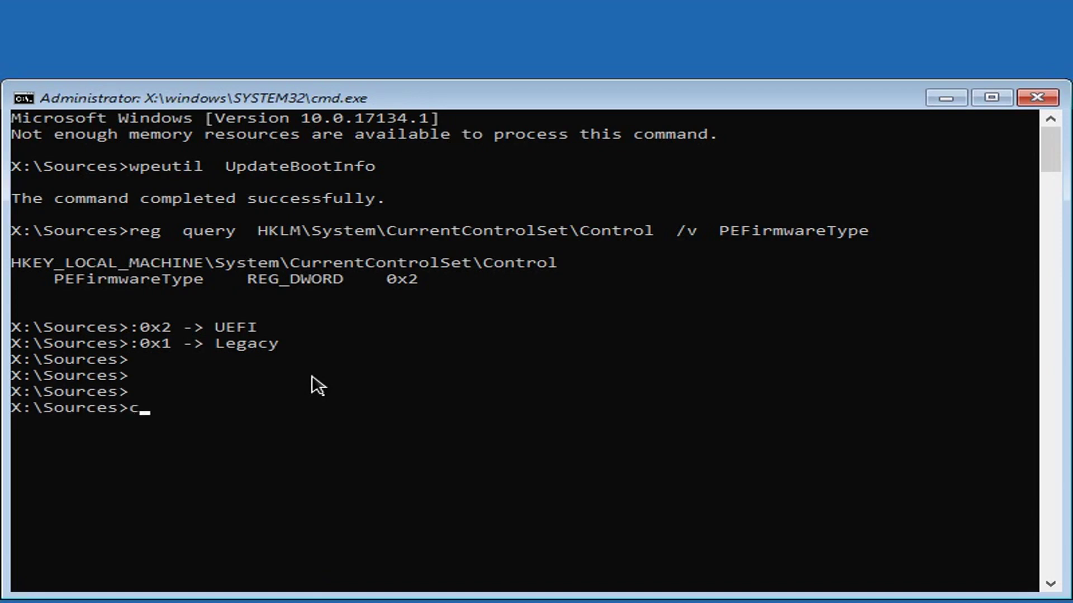
pyautogui.write('s')
pyautogui.press('Return')
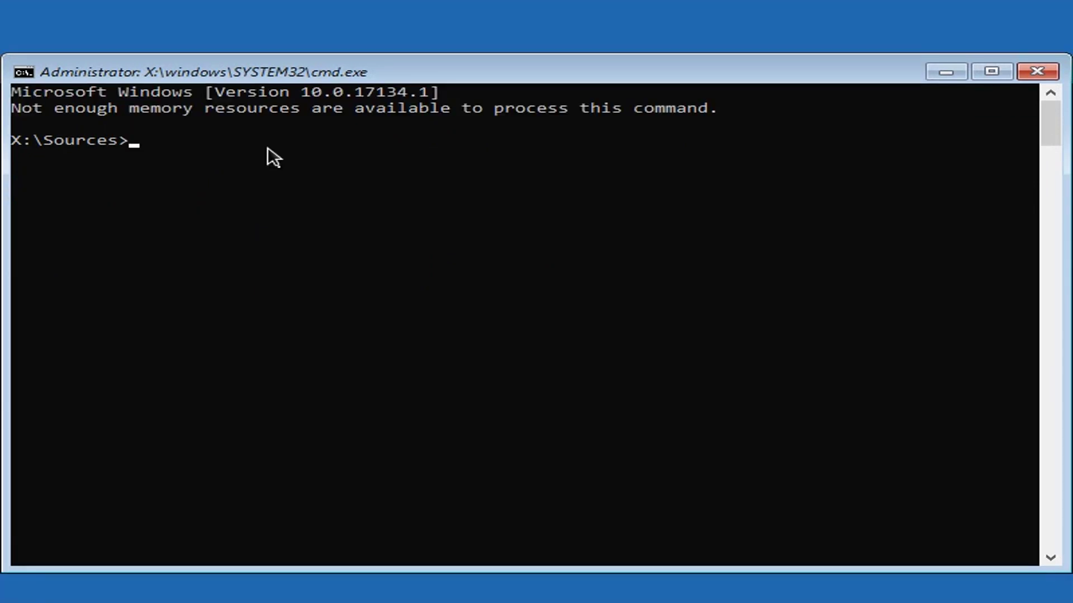
# Start DiskPart and list the disks with "list disk".
pyautogui.write('diskpart')
pyautogui.press('Return')
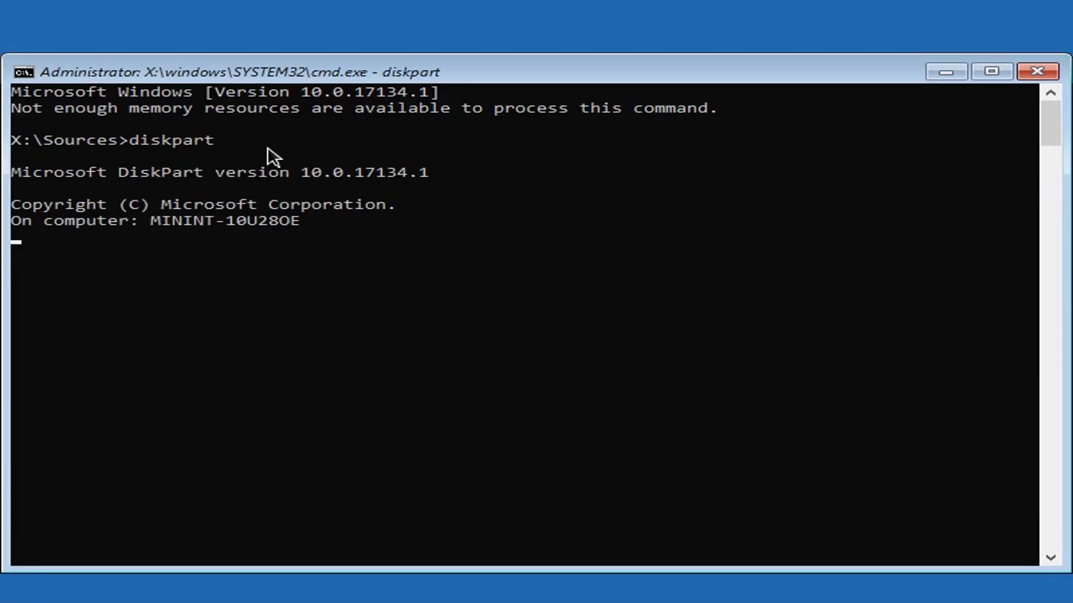
pyautogui.write('list disk')
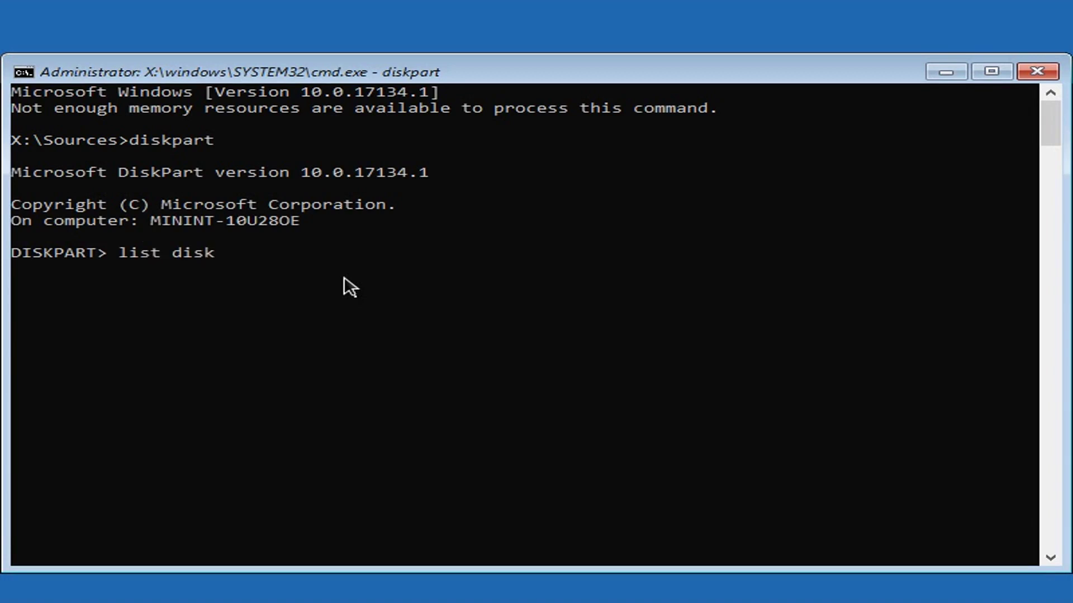
pyautogui.press('Return')
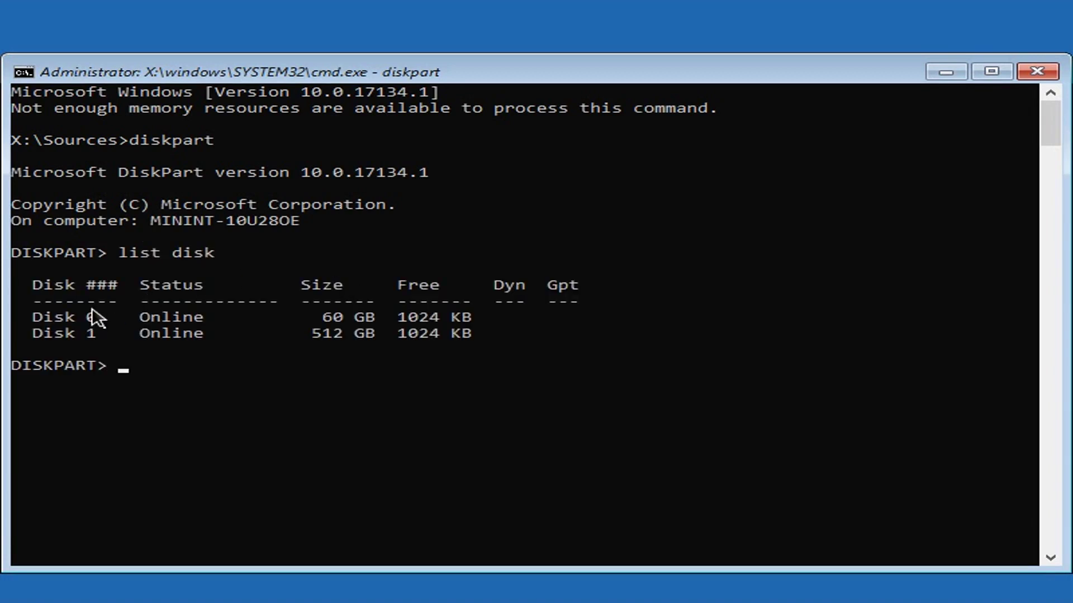
# Examine the disk numbers, the sizes of Disk 0 and Disk 1, and their Gpt column in the list.
pyautogui.moveTo(83, 312); pyautogui.dragTo(109, 335)
pyautogui.click(112, 349)
pyautogui.moveTo(290, 317); pyautogui.dragTo(383, 320)
pyautogui.moveTo(282, 333); pyautogui.dragTo(395, 335)
pyautogui.click(382, 364)
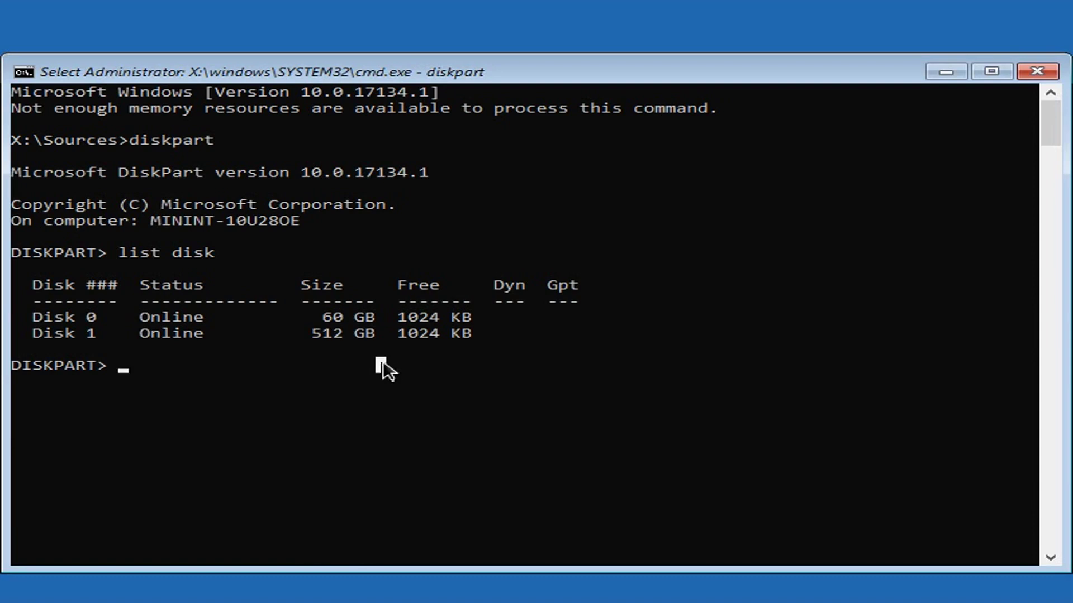
pyautogui.click(404, 366)
pyautogui.click(383, 376)
pyautogui.moveTo(553, 314); pyautogui.dragTo(571, 333)
pyautogui.click(413, 414)
# Select the 60 GB disk with "sel disk 0" and list its partitions with "list par".
pyautogui.moveTo(313, 317); pyautogui.dragTo(362, 317)
pyautogui.click(291, 376)
pyautogui.write('sel disk 0')
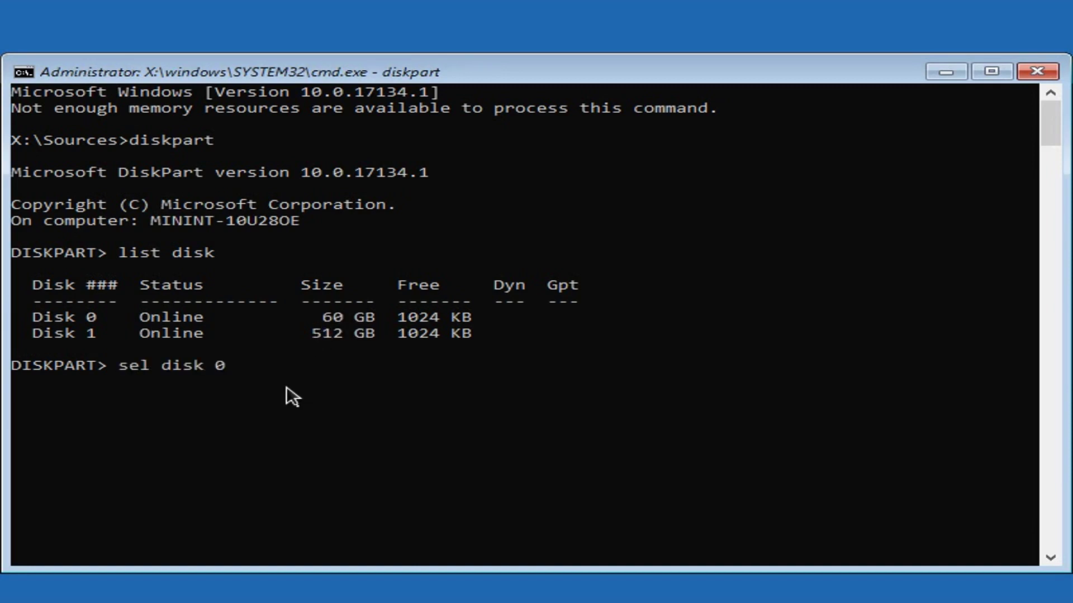
pyautogui.press('Return')
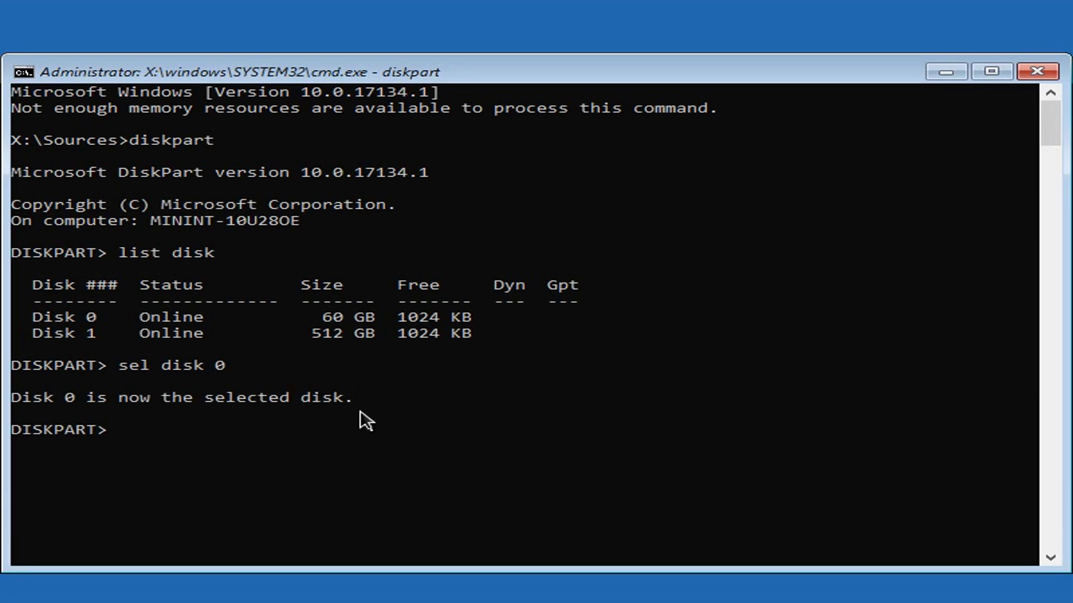
pyautogui.write('list par')
pyautogui.press('Return')
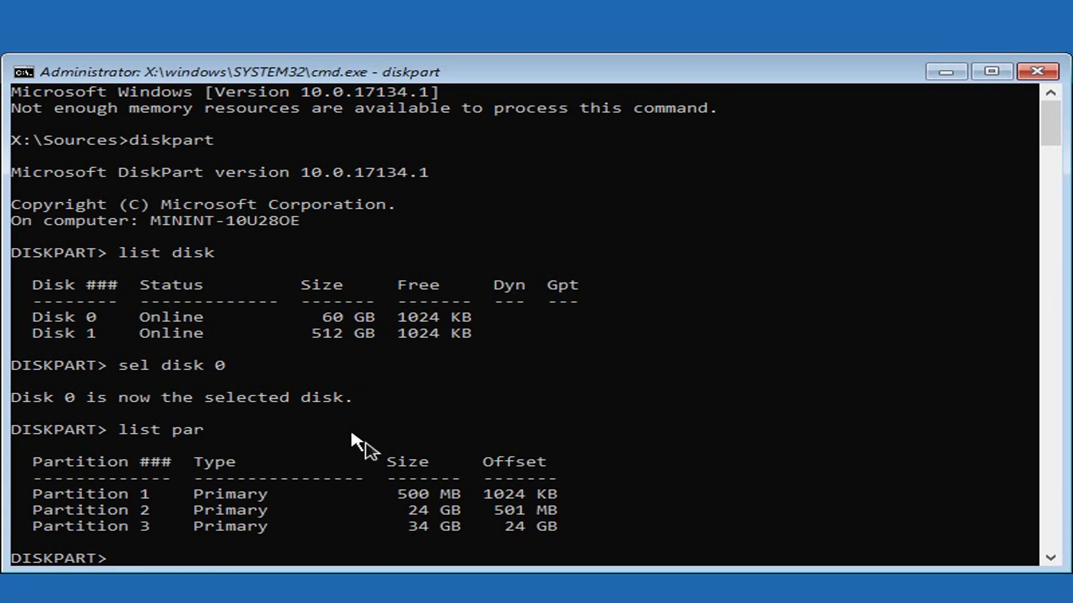
# Examine the partition numbers and sizes of the selected disk and its entry in the disk list.
pyautogui.moveTo(118, 499); pyautogui.dragTo(160, 513)
pyautogui.click(143, 528)
pyautogui.click(184, 556)
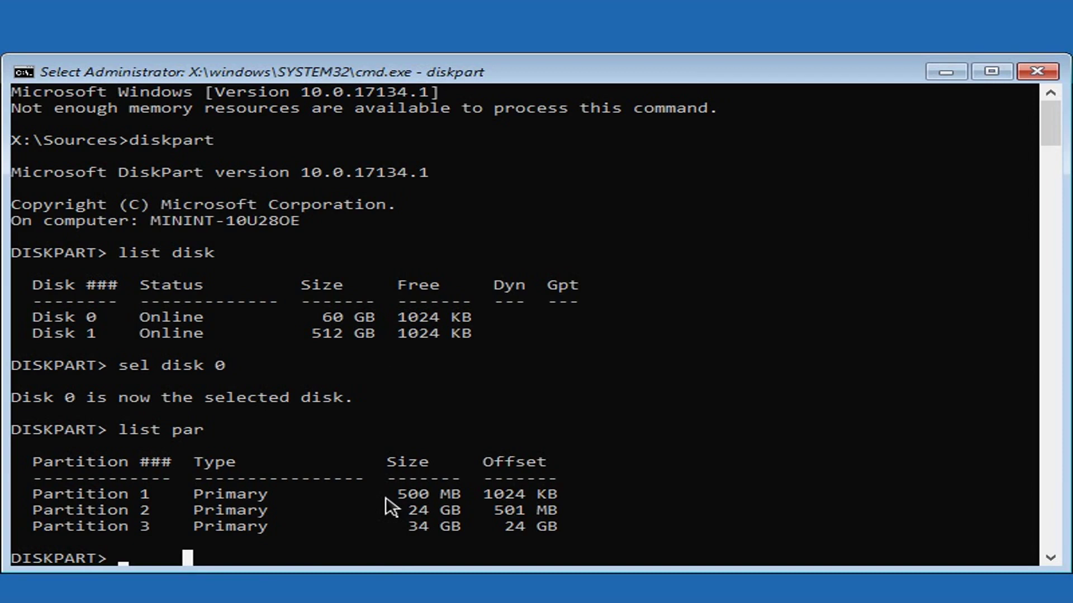
pyautogui.click(400, 540)
pyautogui.click(206, 546)
pyautogui.press('Escape')
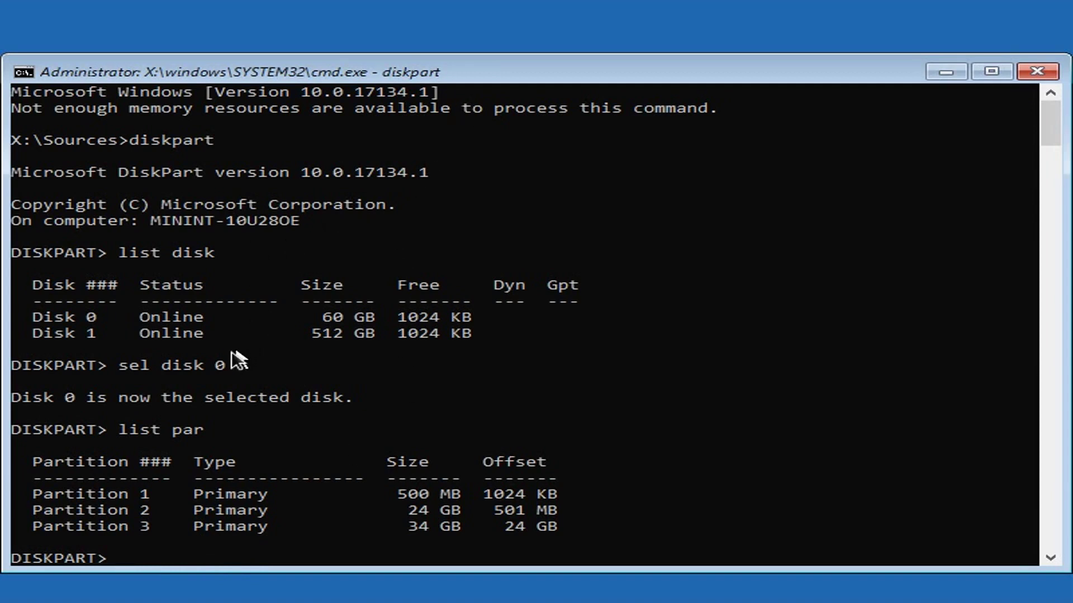
pyautogui.click(87, 317)
pyautogui.click(252, 414)
pyautogui.press('Escape')
# Leave DiskPart with "exit" and clear the console with "cls".
pyautogui.write('exit')
pyautogui.press('Return')
pyautogui.write('cls')
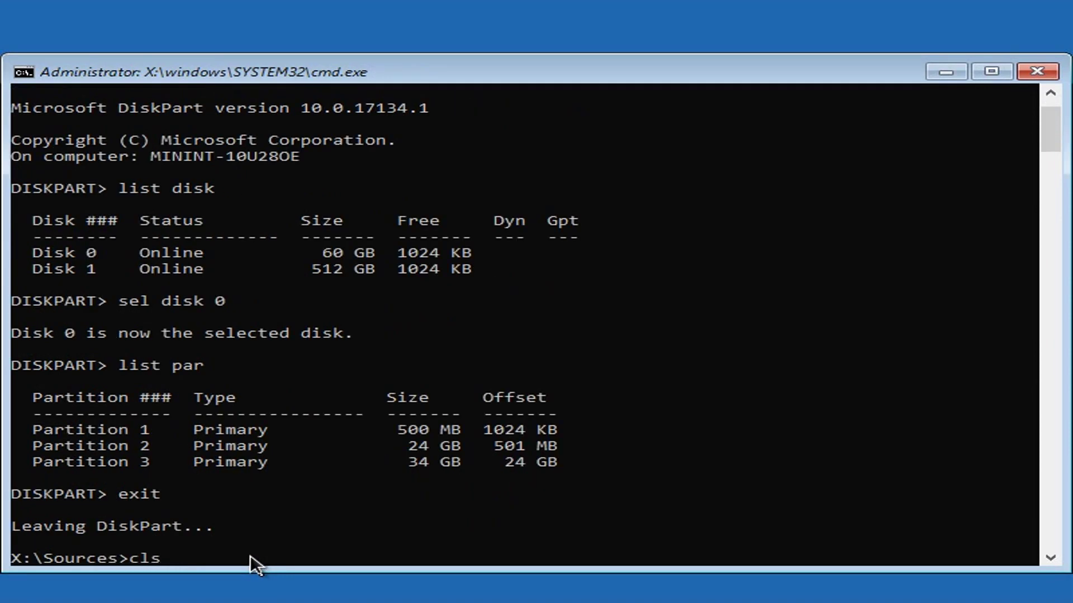
pyautogui.press('Return')
# Display the usage help of the mbr2gpt tool.
pyautogui.write('mbr2gpt')
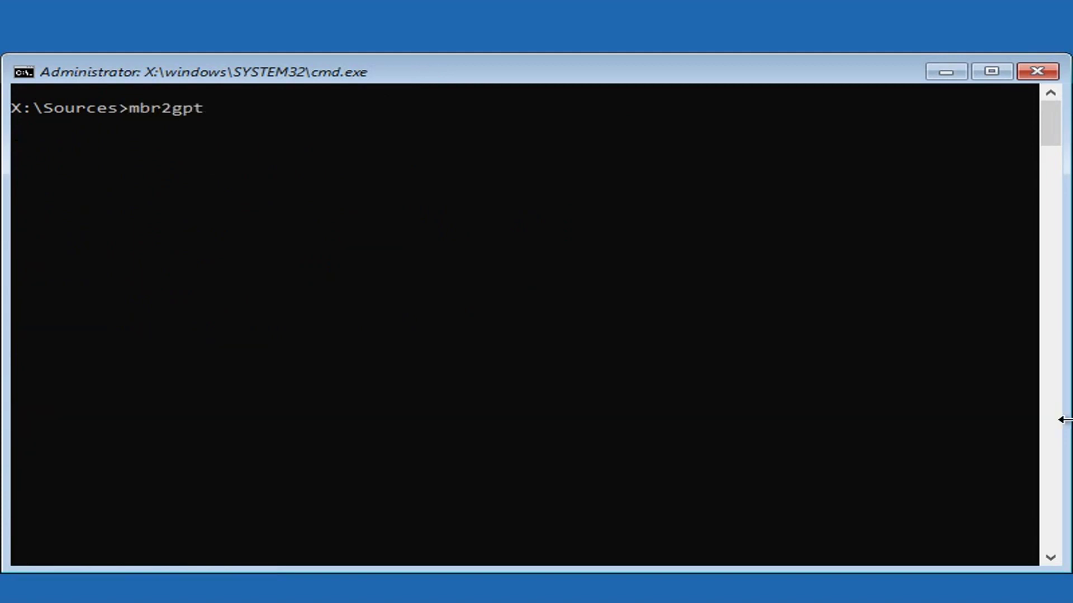
pyautogui.write(' /')
pyautogui.press('Return')
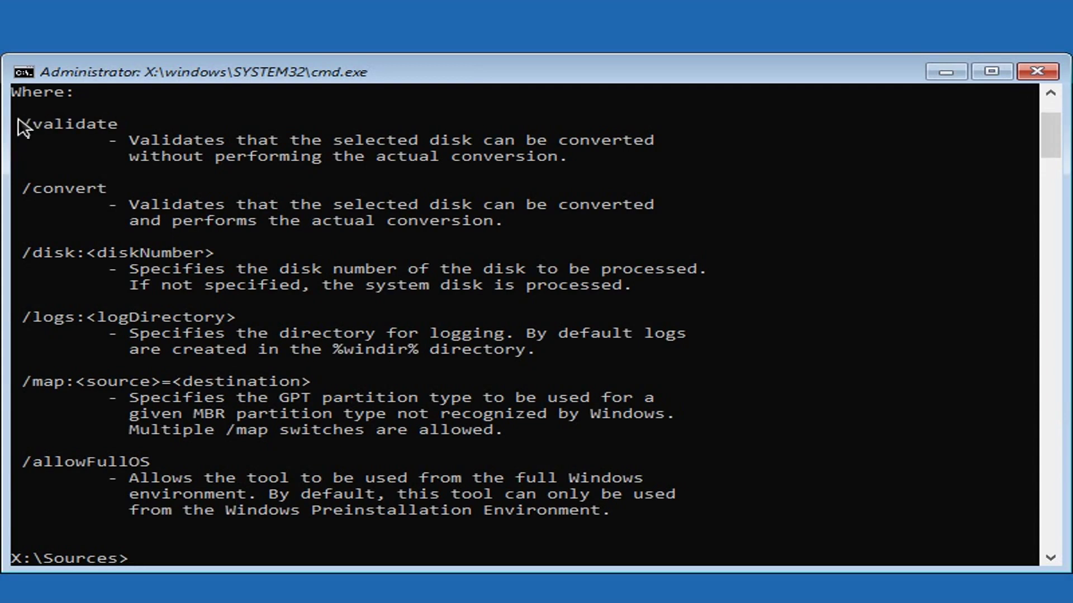
# Examine the /validate, /convert and /disk:<diskNumber> options in the mbr2gpt help, and move to an empty prompt.
pyautogui.moveTo(21, 123); pyautogui.dragTo(97, 124)
pyautogui.moveTo(22, 188); pyautogui.dragTo(96, 192)
pyautogui.moveTo(23, 252); pyautogui.dragTo(217, 256)
pyautogui.click(262, 253)
pyautogui.moveTo(24, 124); pyautogui.dragTo(111, 128)
pyautogui.click(295, 140)
pyautogui.click(820, 493)
pyautogui.press('Escape')
pyautogui.write('cl')
pyautogui.press('BackSpace')
pyautogui.press('BackSpace')
pyautogui.scroll(-5, 751, 396)
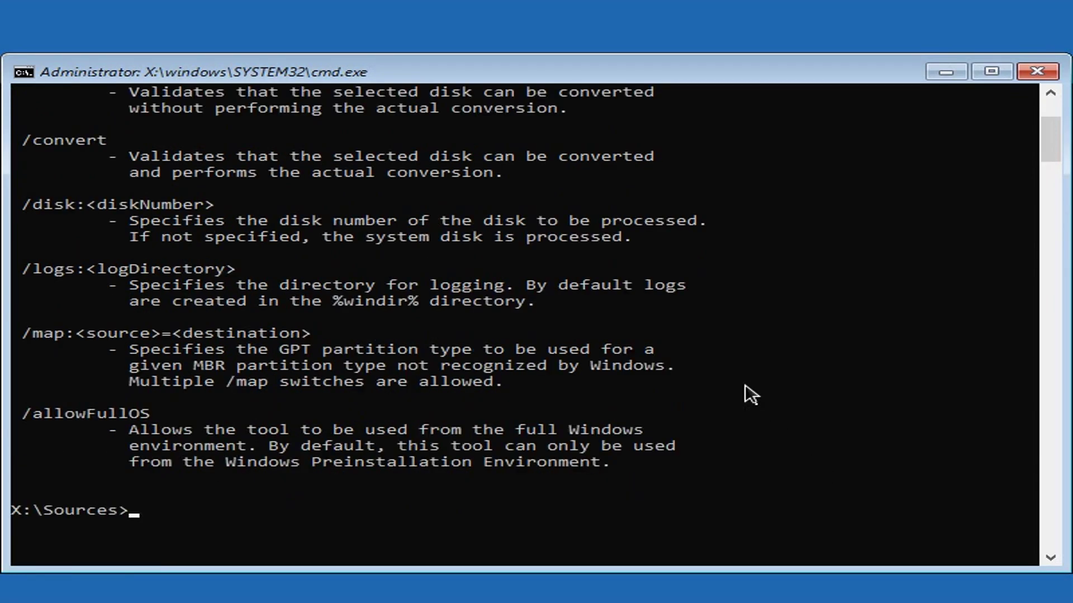
pyautogui.scroll(-4, 751, 396)
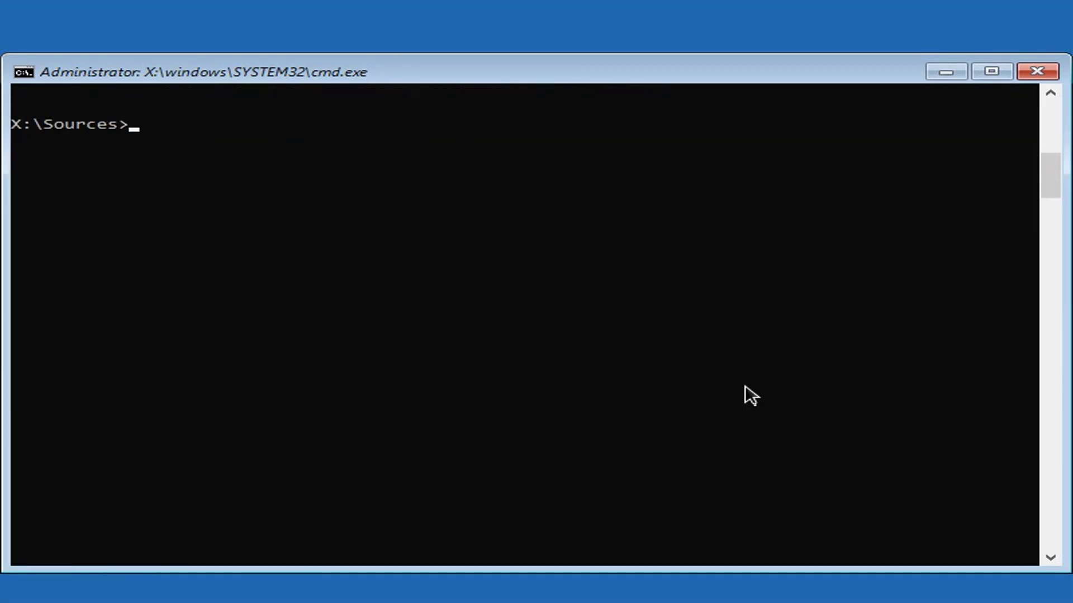
# Validate Disk 0 for conversion with "mbr2gpt /validate /disk:0" and check the validation result line.
pyautogui.write('mbr2gpt')
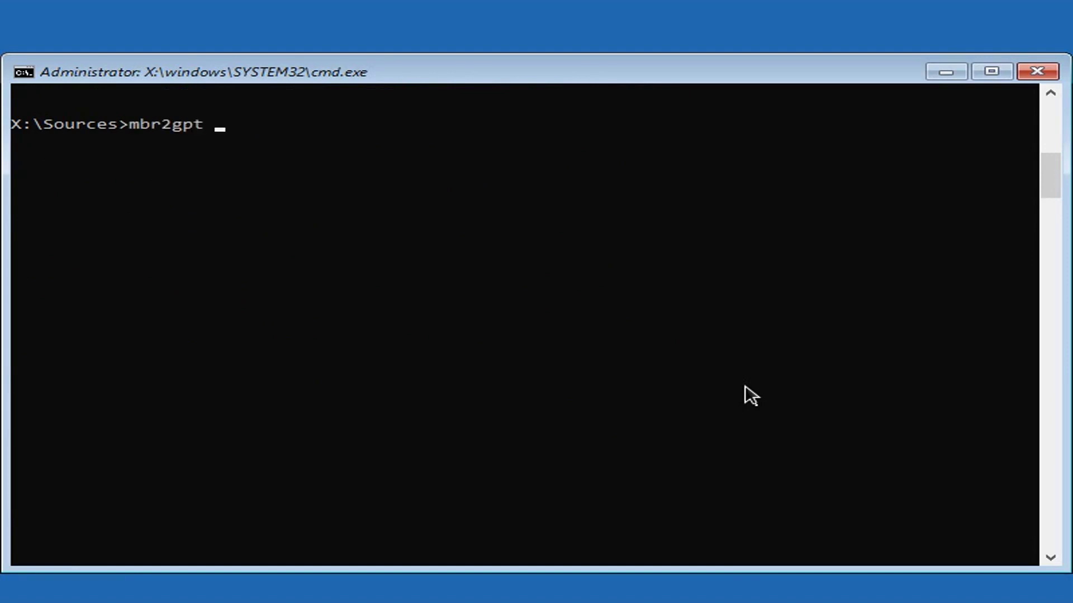
pyautogui.write(' /validate /disk:0')
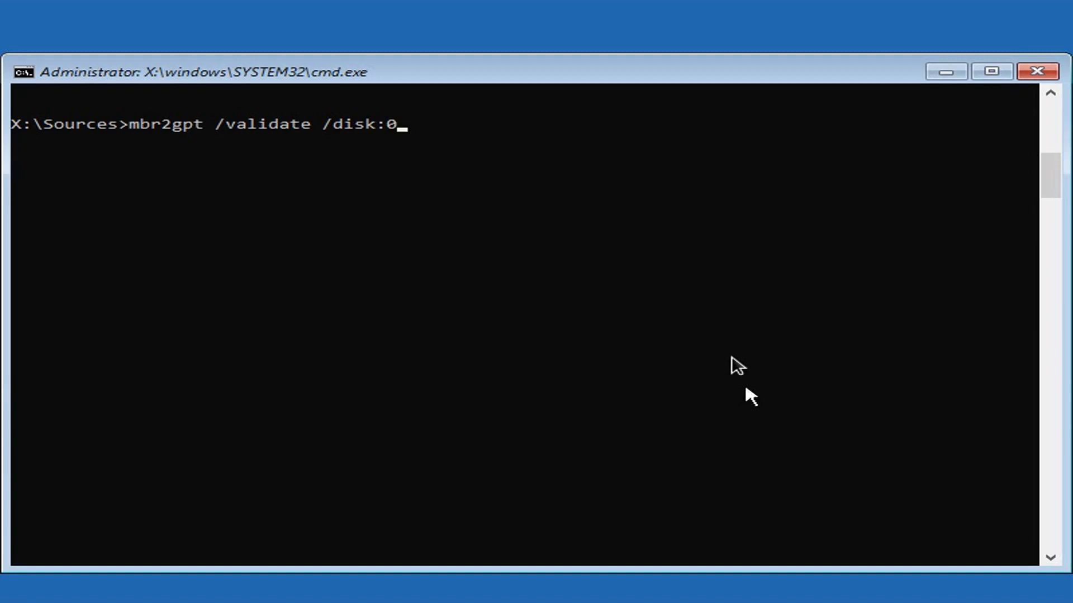
pyautogui.moveTo(381, 124); pyautogui.dragTo(390, 125)
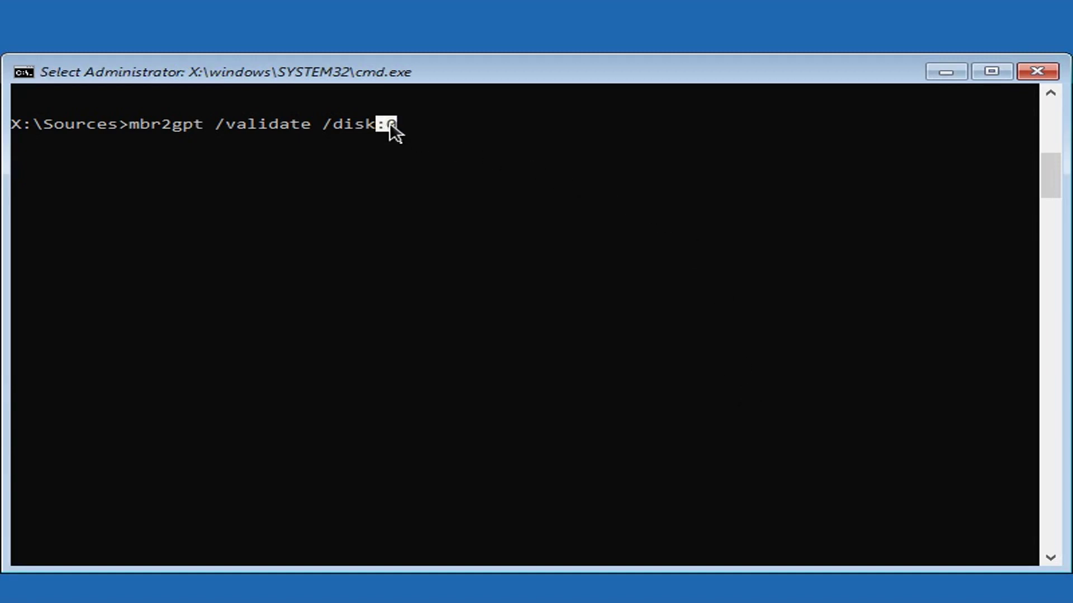
pyautogui.click(530, 186)
pyautogui.press('Escape')
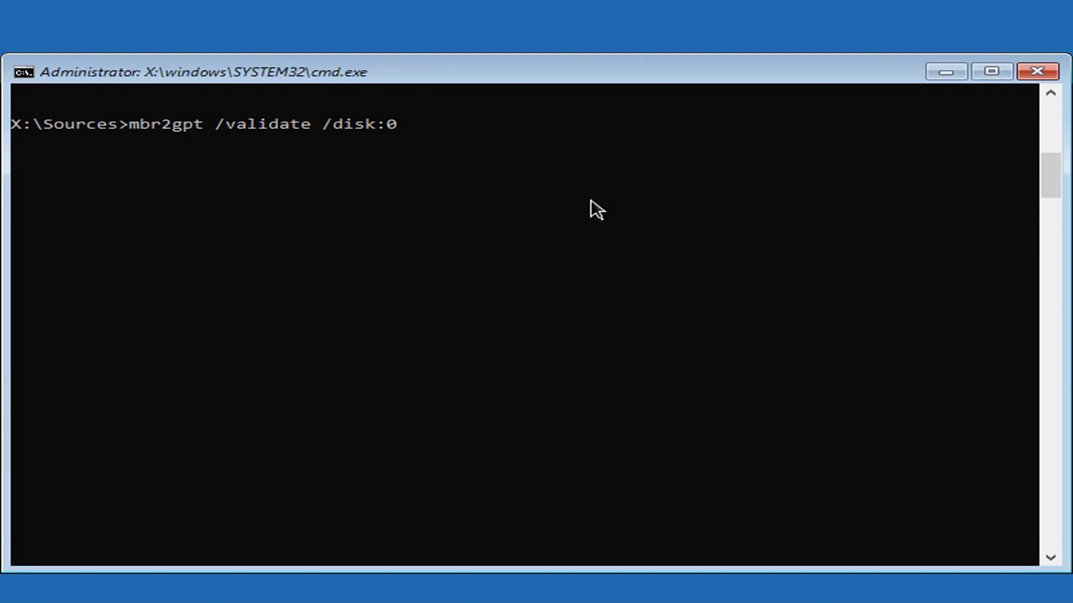
pyautogui.press('Return')
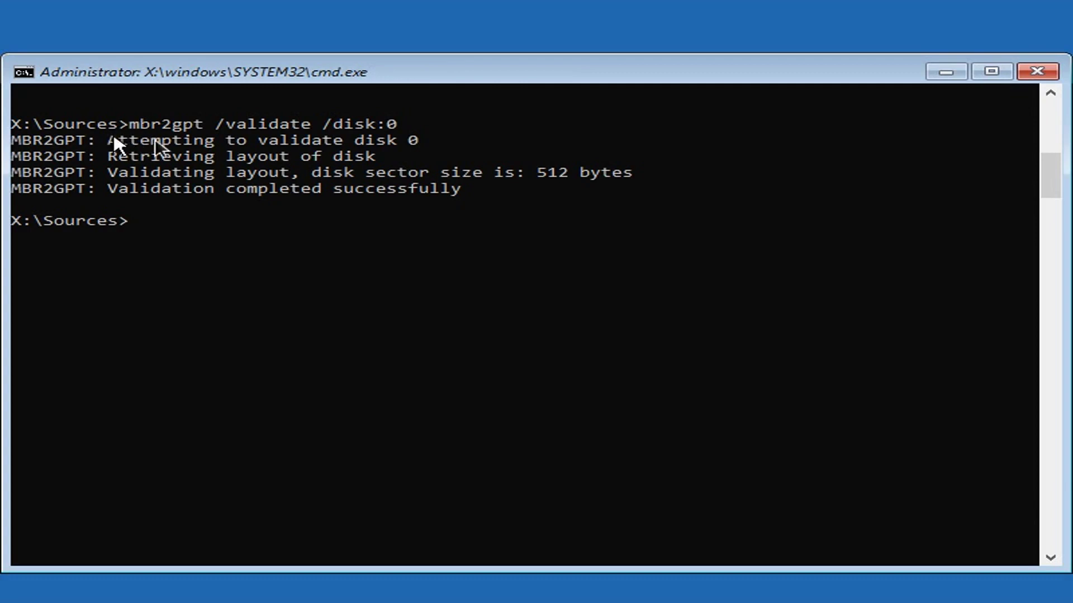
pyautogui.moveTo(90, 188); pyautogui.dragTo(458, 191)
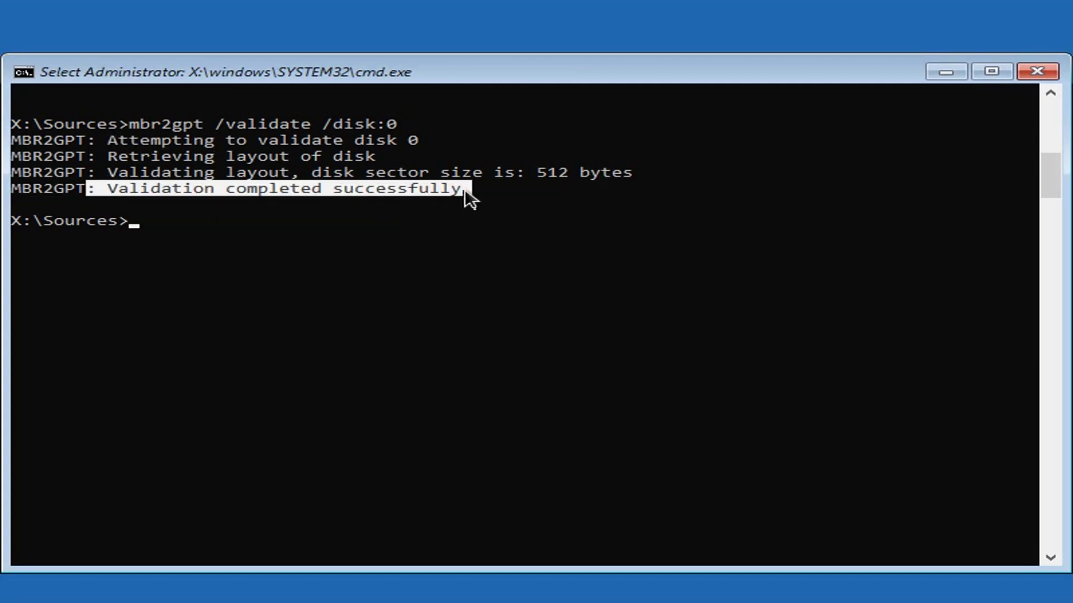
pyautogui.click(467, 220)
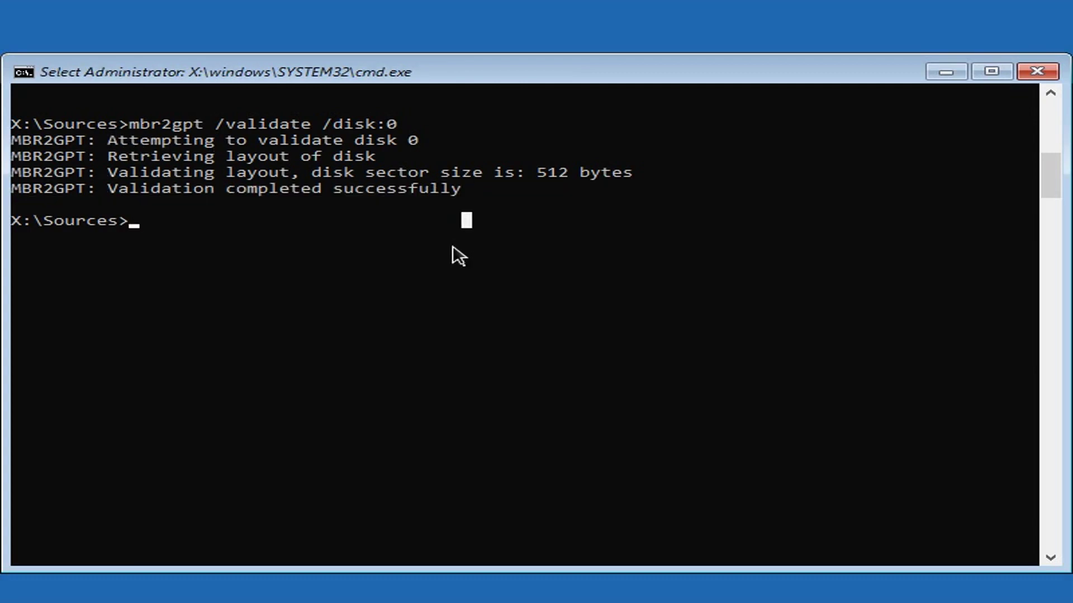
pyautogui.click(393, 317)
# Convert Disk 0 from MBR to GPT with "mbr2gpt /convert /disk:0".
pyautogui.press('Return')
pyautogui.press('Return')
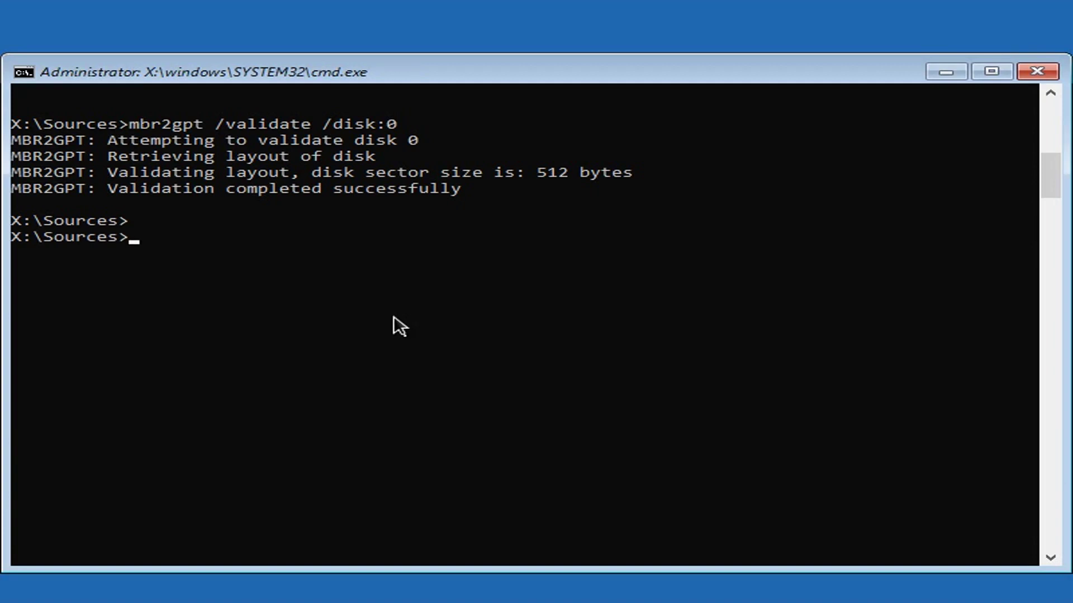
pyautogui.write('mbr2gpt  /convert')
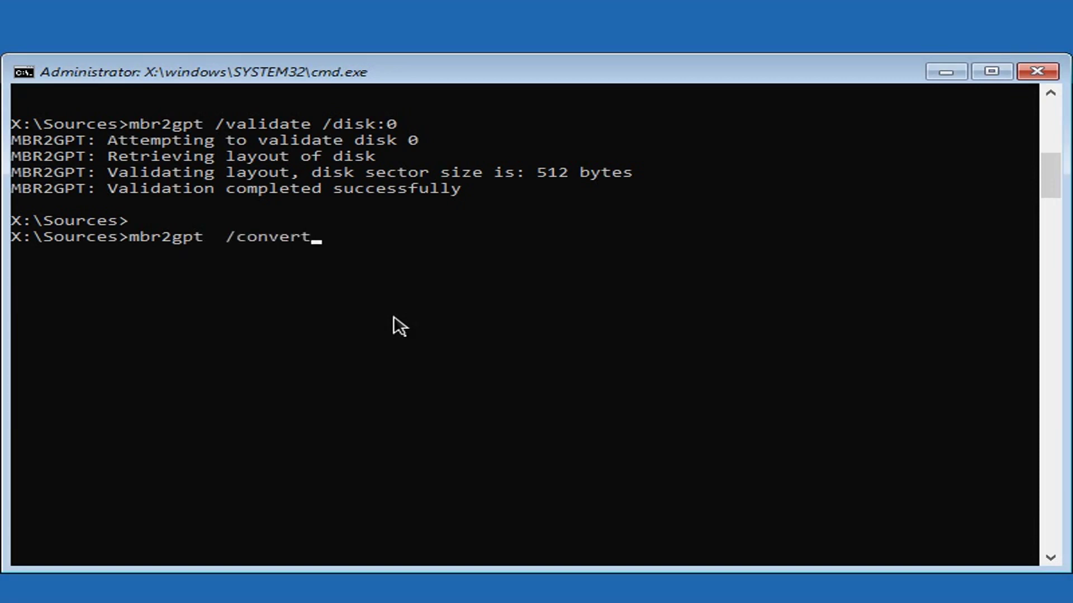
pyautogui.write('  /disk:0')
pyautogui.press('Return')
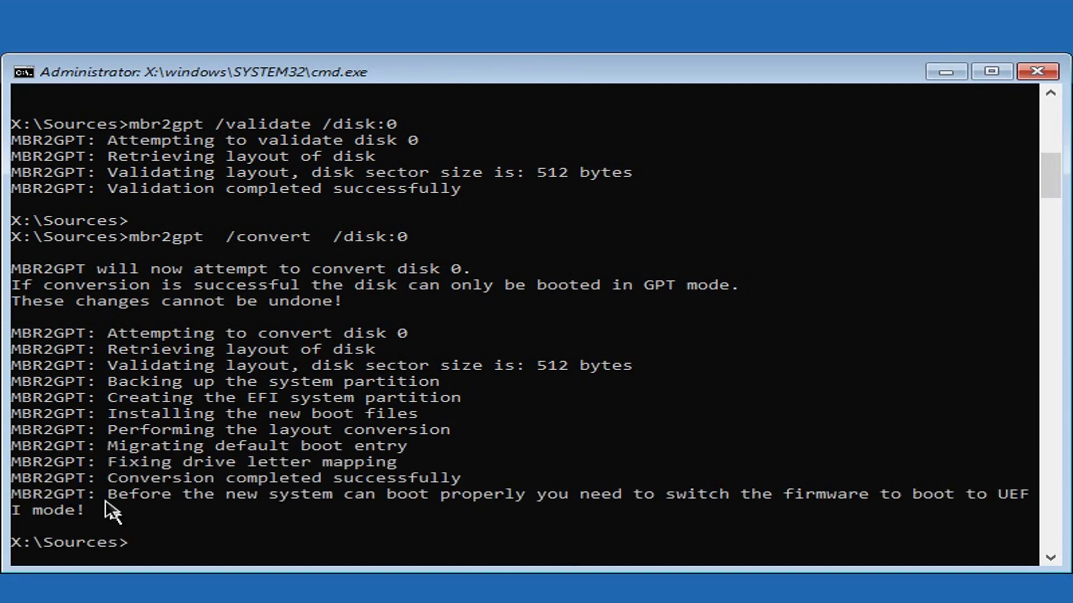
# Review the conversion result and the note on firmware boot mode, and clear the console with "cls".
pyautogui.moveTo(101, 479); pyautogui.dragTo(465, 484)
pyautogui.click(338, 526)
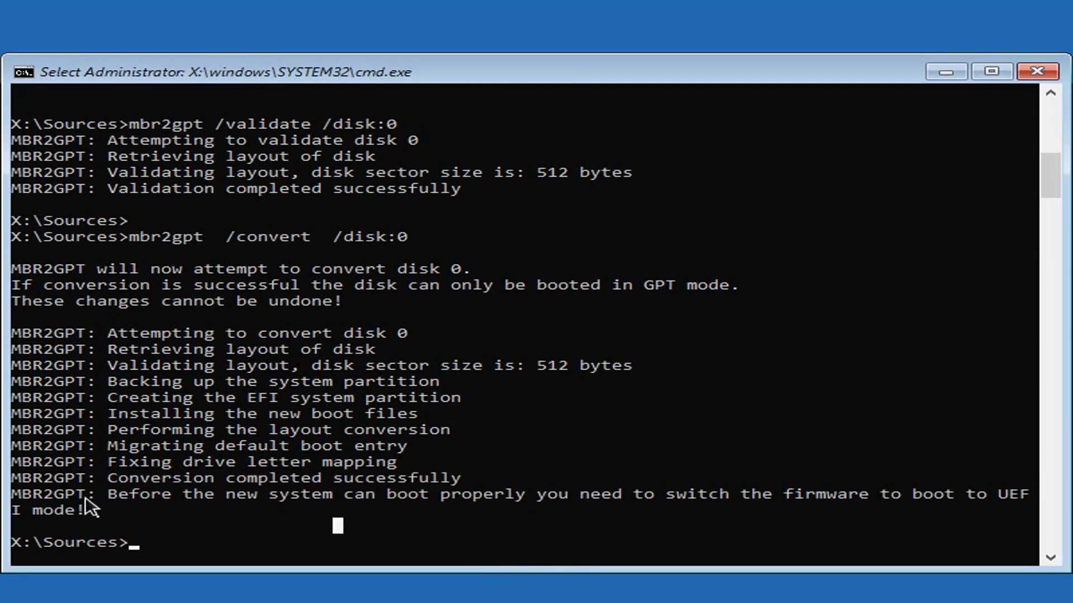
pyautogui.click(789, 497)
pyautogui.moveTo(986, 497); pyautogui.dragTo(1000, 512)
pyautogui.click(788, 526)
pyautogui.click(723, 540)
pyautogui.click(778, 548)
pyautogui.press('Escape')
pyautogui.write('cls')
pyautogui.press('Return')
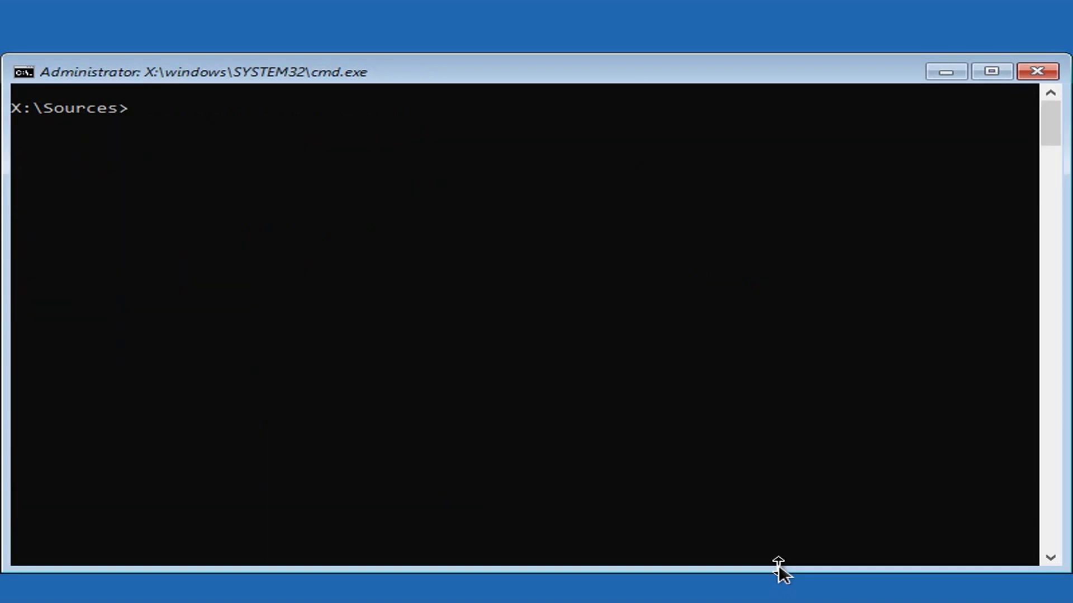
# List the disks in DiskPart with "list disk" and check the Gpt column and size of Disk 0.
pyautogui.write('diskpart')
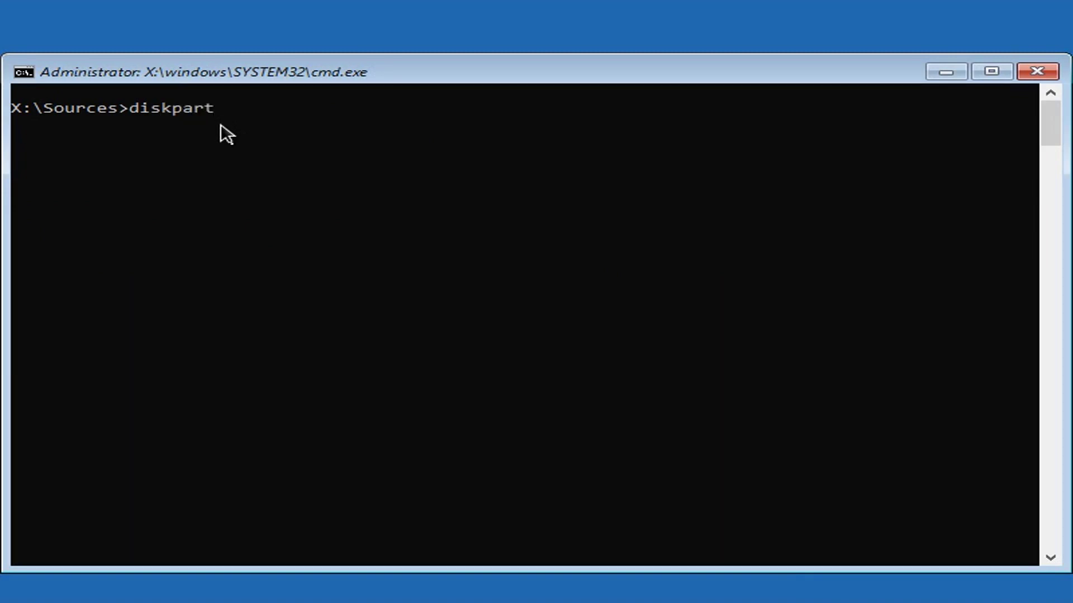
pyautogui.press('Return')
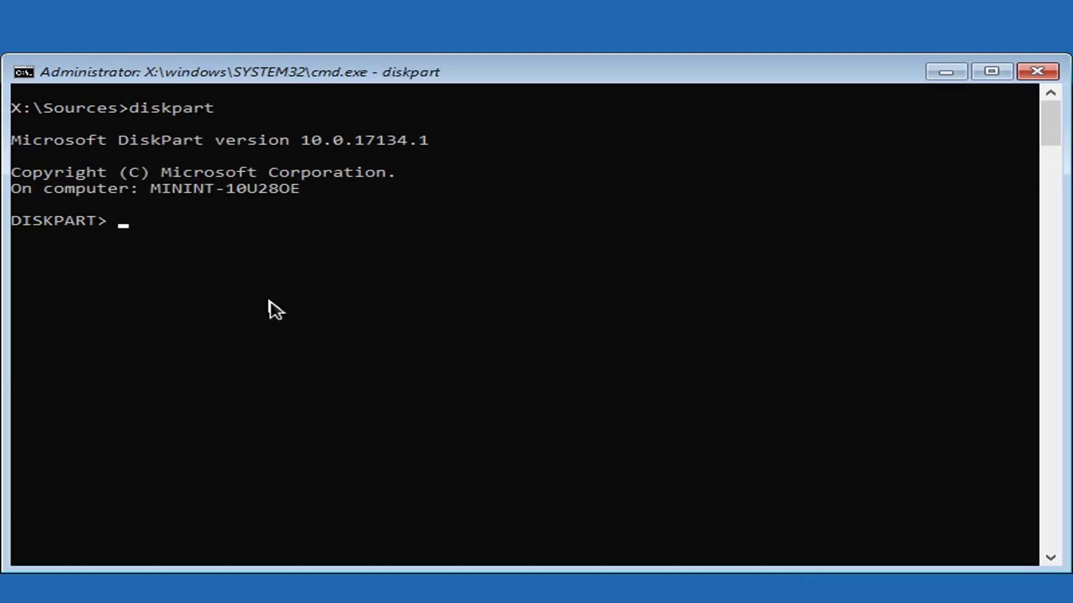
pyautogui.write('list disk')
pyautogui.press('Return')
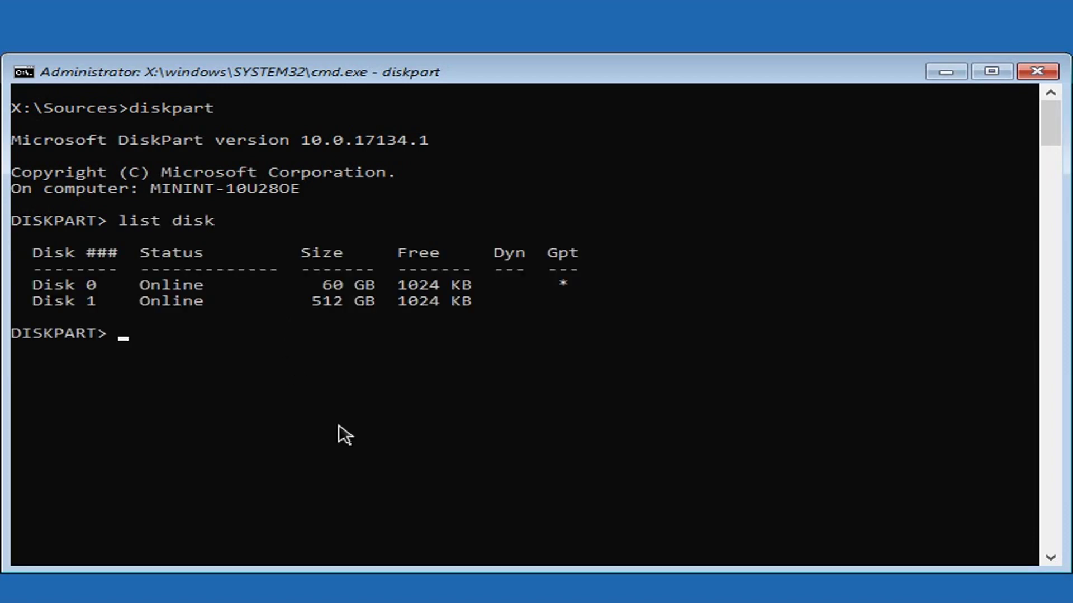
pyautogui.moveTo(35, 285); pyautogui.dragTo(111, 286)
pyautogui.moveTo(550, 282); pyautogui.dragTo(575, 290)
pyautogui.moveTo(321, 286); pyautogui.dragTo(378, 285)
pyautogui.click(393, 335)
pyautogui.click(403, 350)
# Select the converted disk with "sel disk 0" and list its partitions with "list par".
pyautogui.write('sel disk 0')
pyautogui.press('Return')
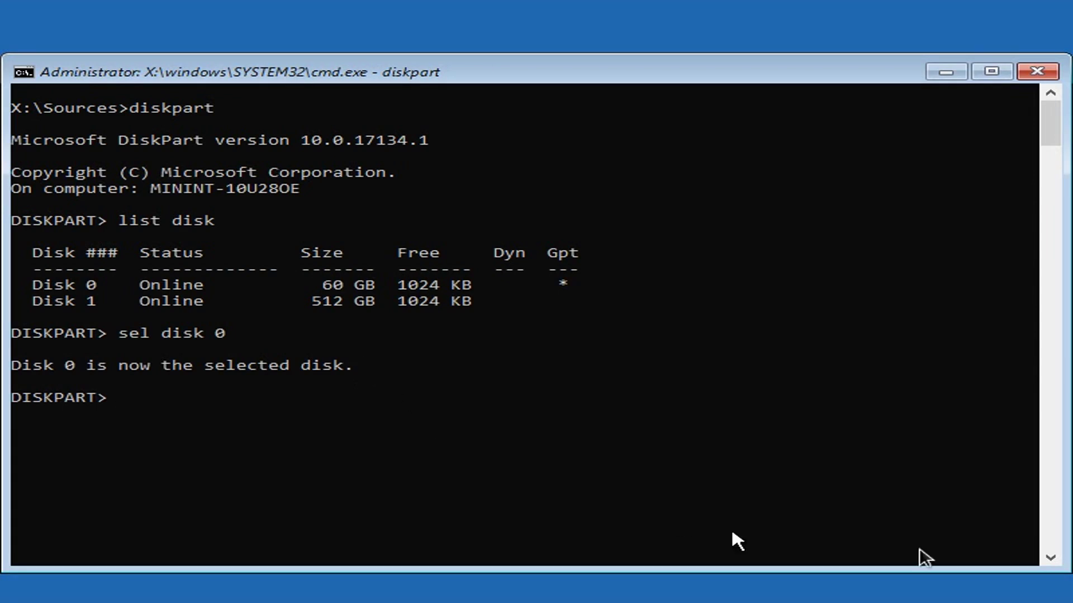
pyautogui.write('list par')
pyautogui.press('Return')
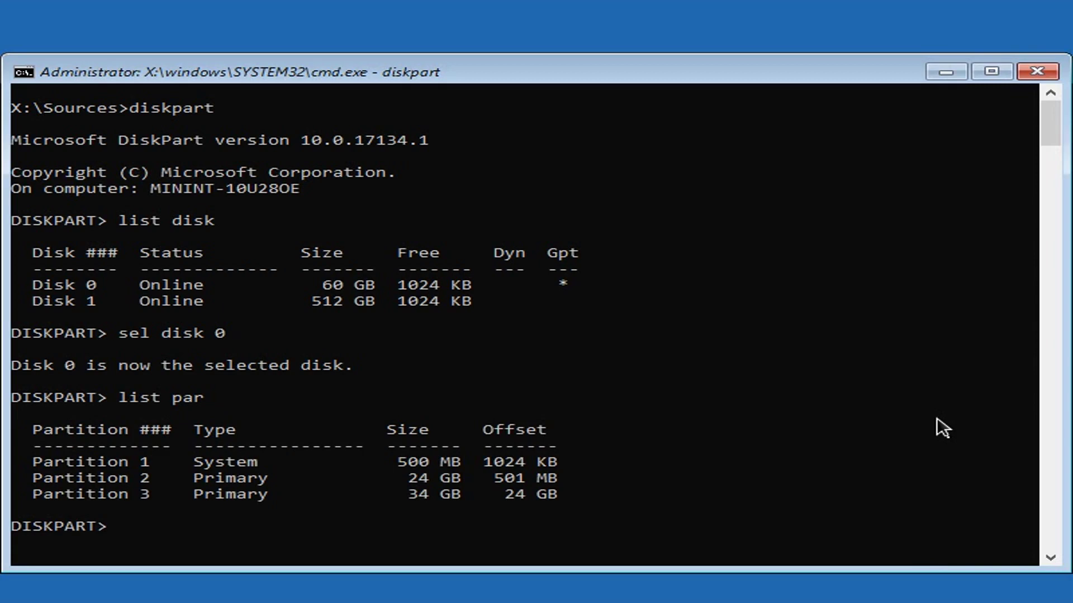
# Select the 500 MB System partition with "sel par 1" and give it drive letter B: with "assign letter = B:".
pyautogui.moveTo(22, 462); pyautogui.dragTo(574, 474)
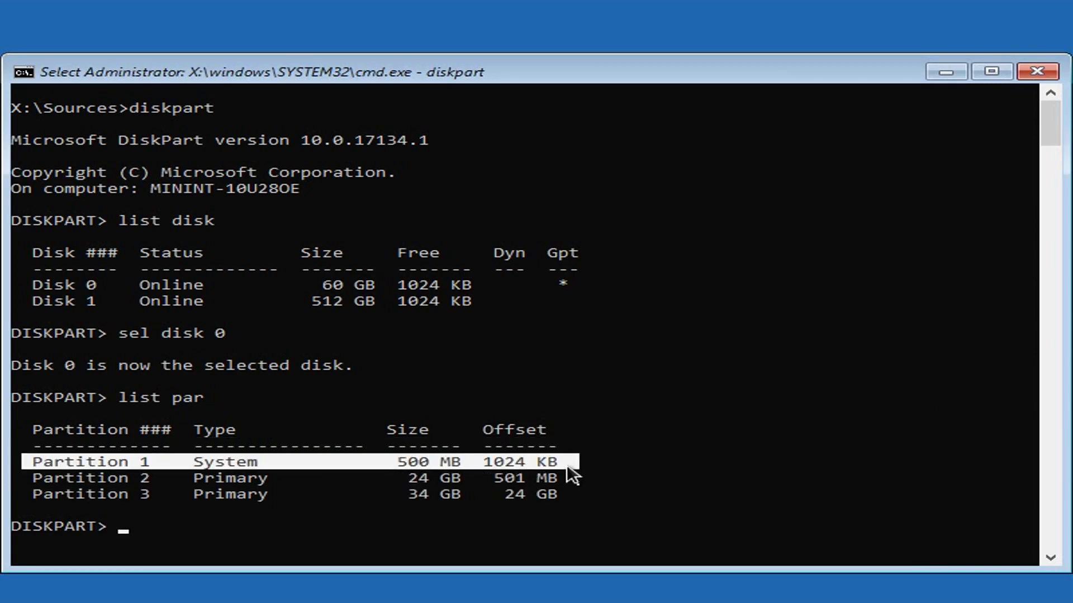
pyautogui.click(577, 500)
pyautogui.click(563, 527)
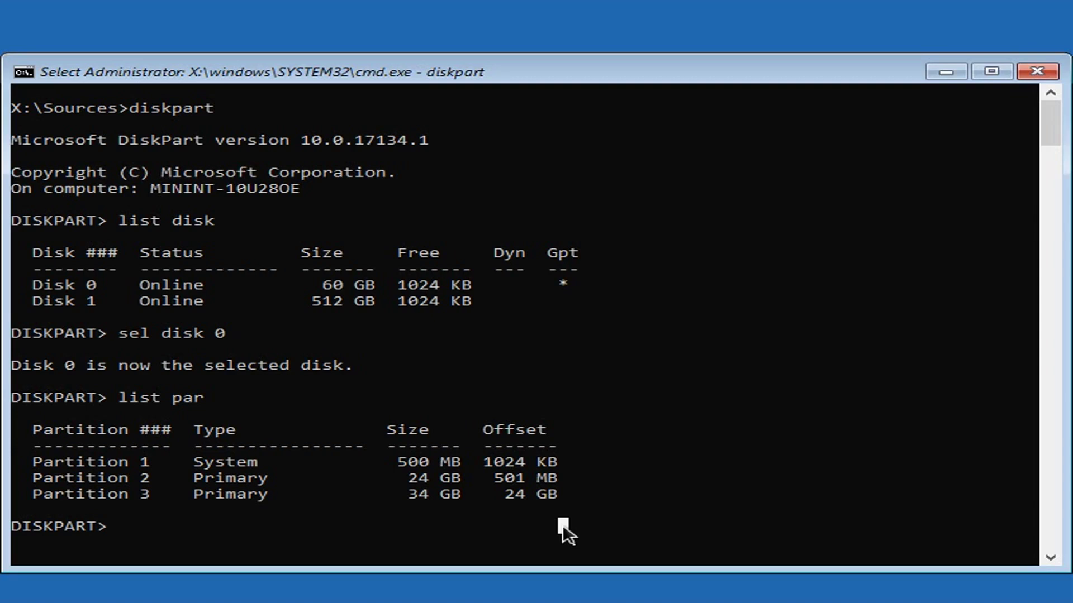
pyautogui.write('sel par 1')
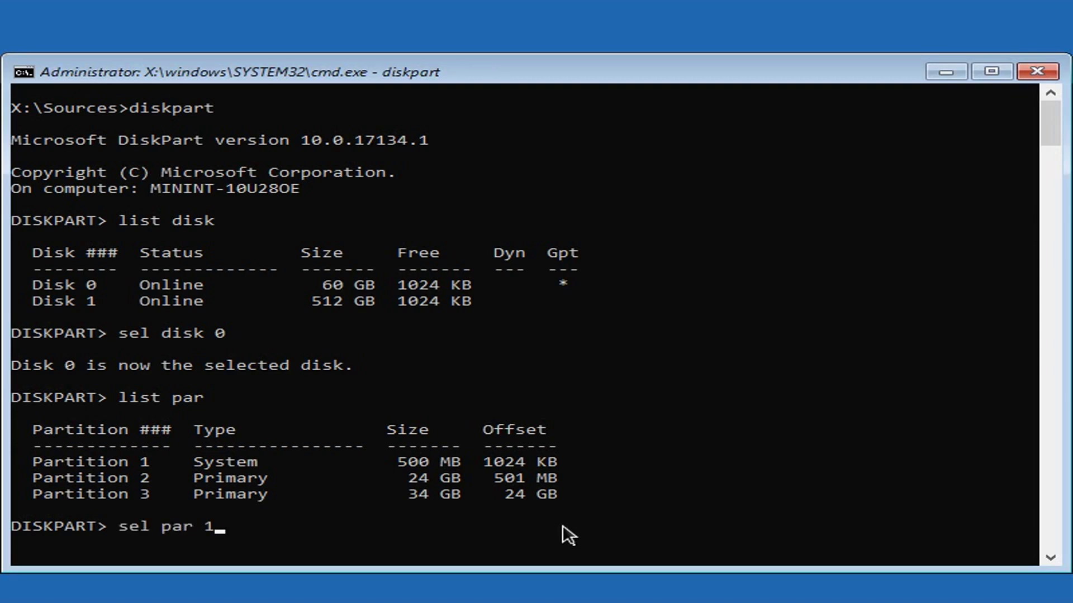
pyautogui.press('Return')
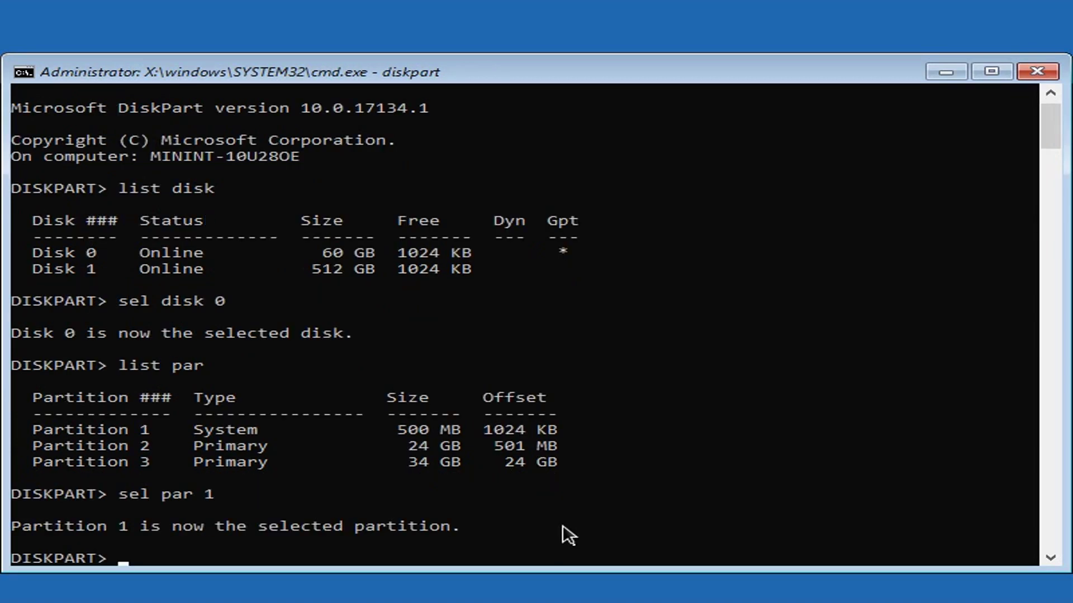
pyautogui.write('assign letter = B:')
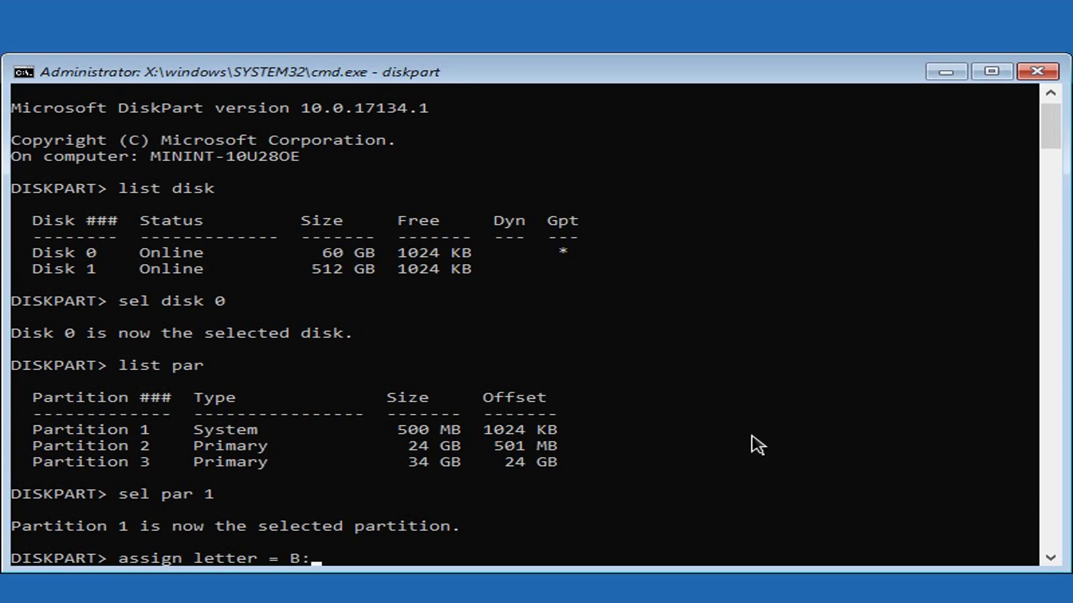
pyautogui.press('Return')
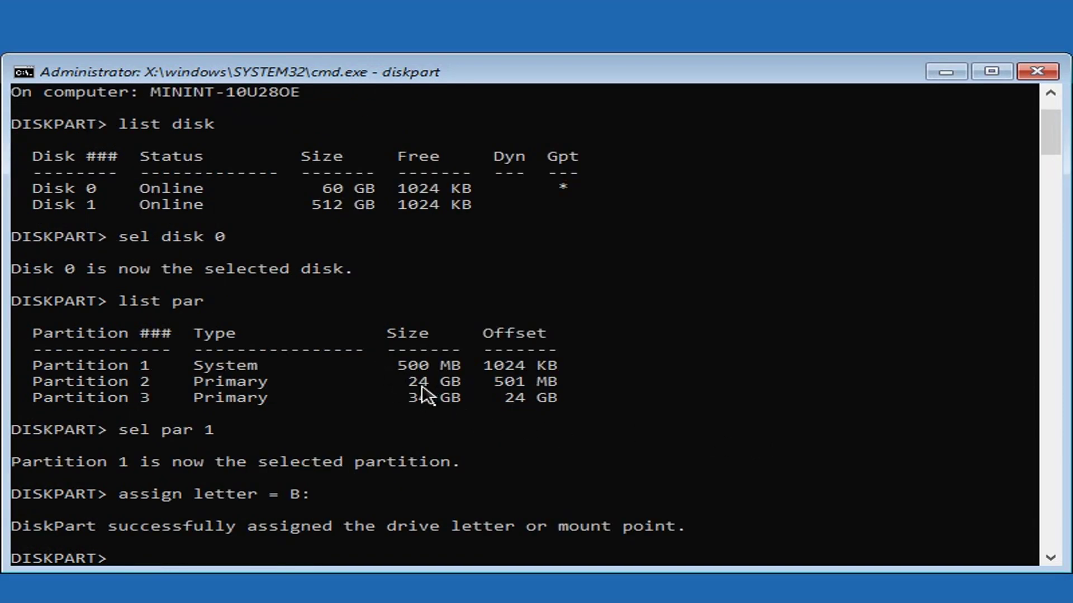
# Select the 24 GB Primary partition with "sel par 2" and give it drive letter W: with "assign letter = W:".
pyautogui.moveTo(391, 382); pyautogui.dragTo(404, 380)
pyautogui.moveTo(25, 381); pyautogui.dragTo(173, 383)
pyautogui.click(350, 525)
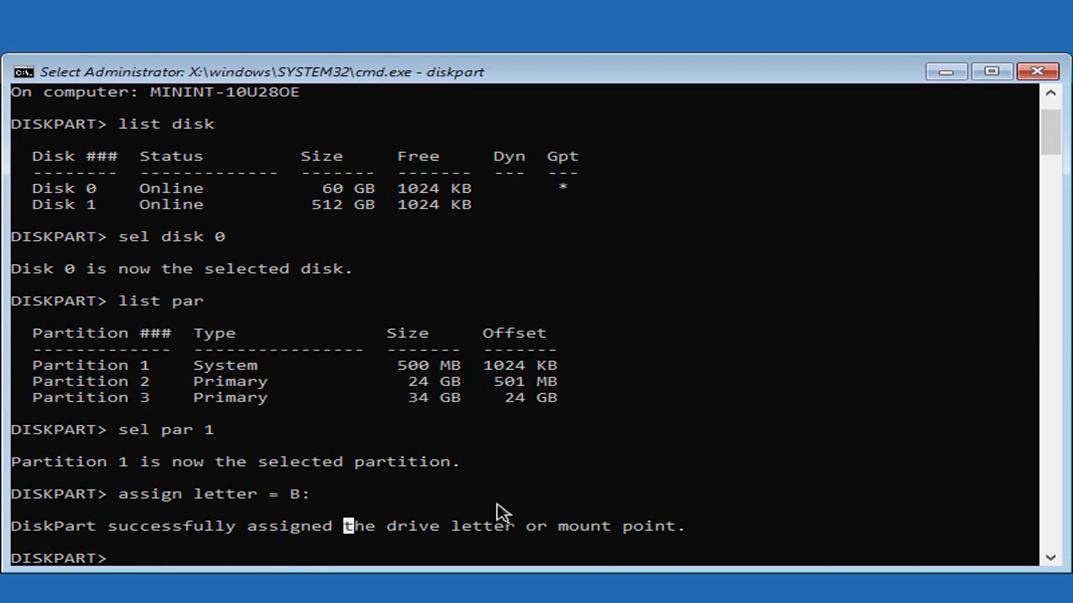
pyautogui.write('sel par 2')
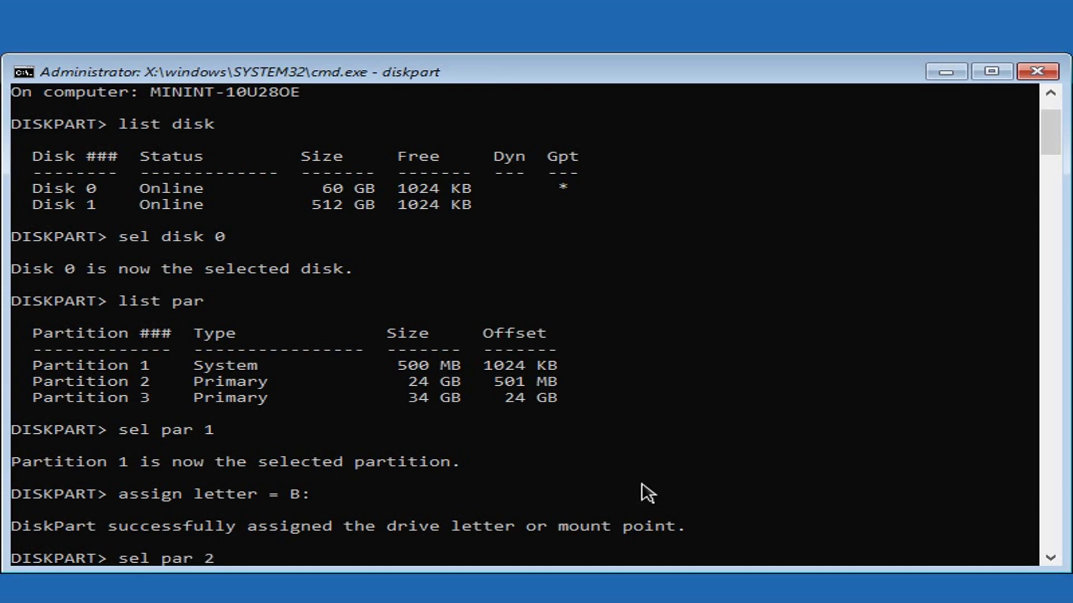
pyautogui.press('Return')
pyautogui.write('ass')
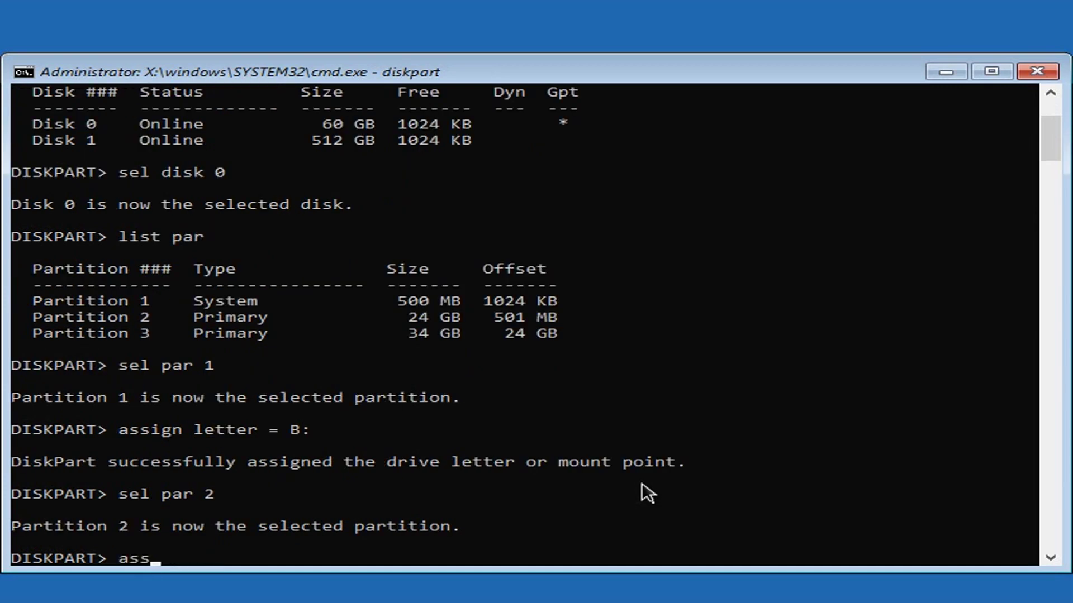
pyautogui.write('ign letter = W:')
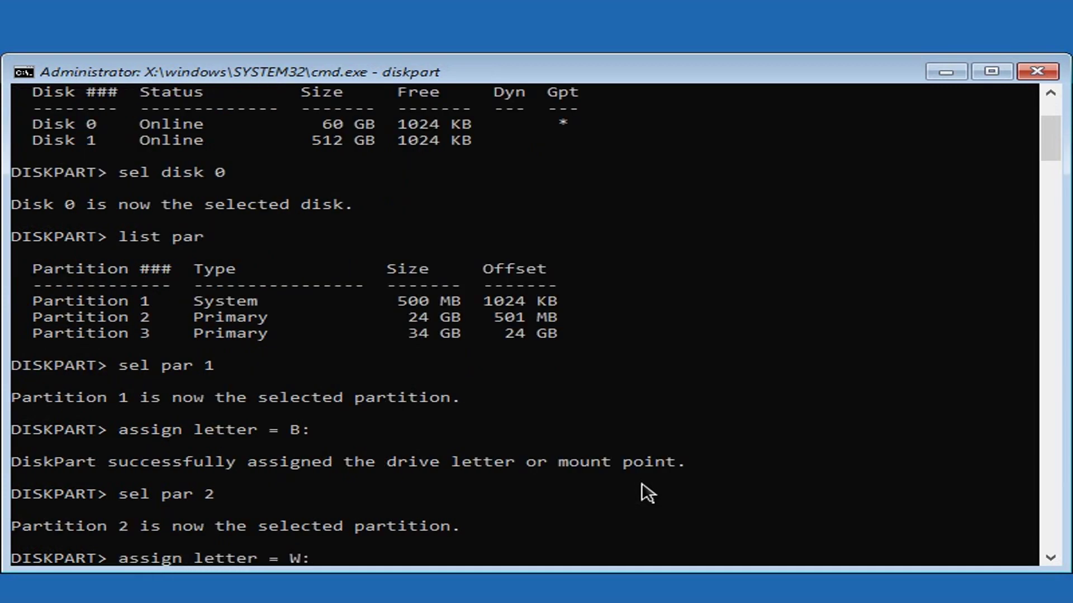
pyautogui.press('Return')
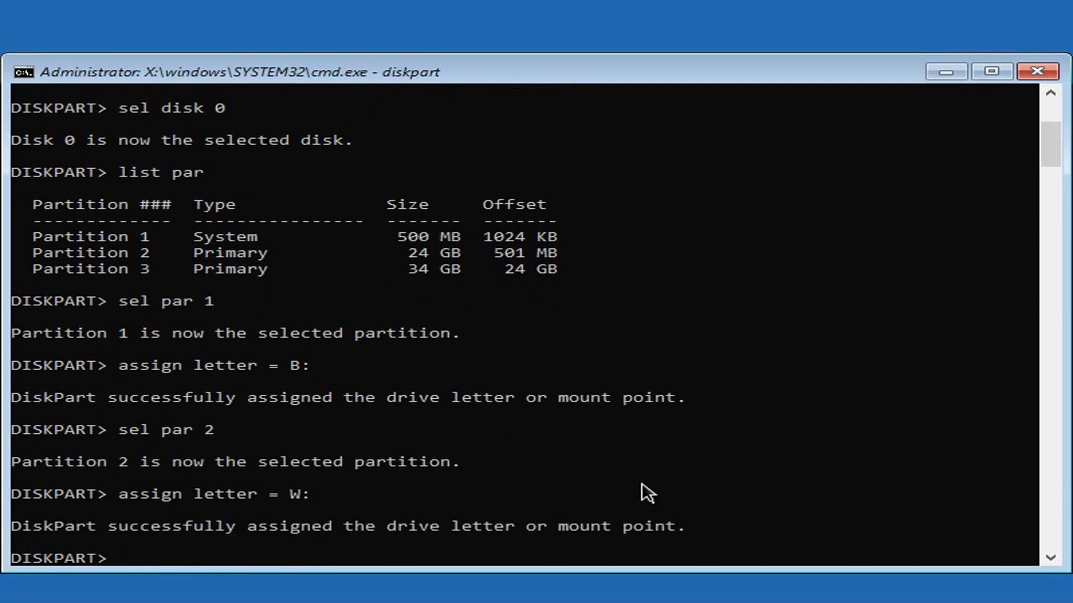
# List the volumes with "list vol" and check the letters, file systems and sizes of the OS and boot partitions.
pyautogui.write('list vol')
pyautogui.press('Return')
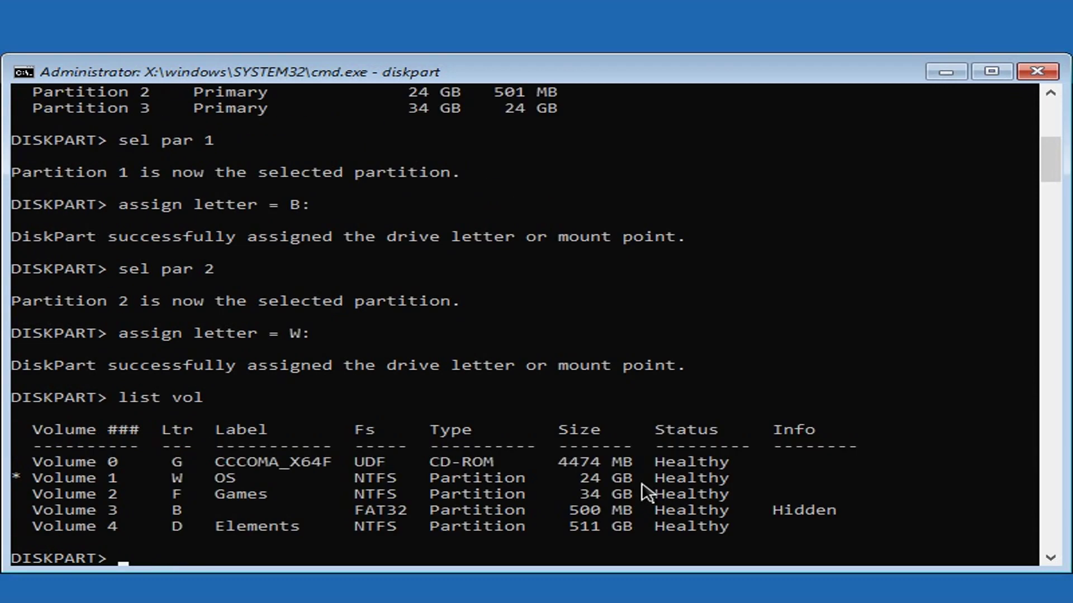
pyautogui.moveTo(163, 474); pyautogui.dragTo(241, 480)
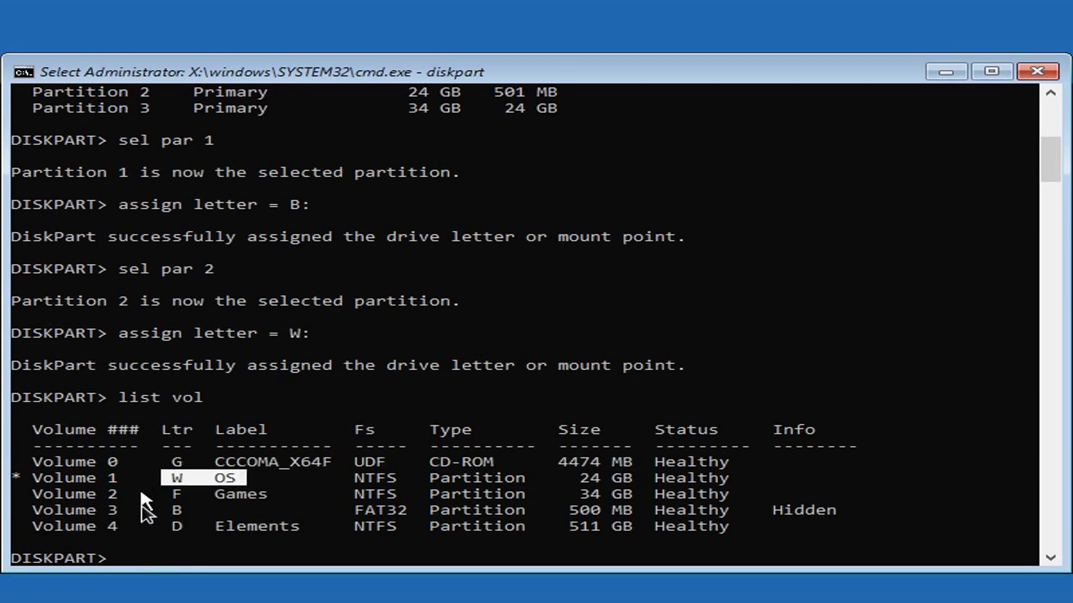
pyautogui.moveTo(151, 513); pyautogui.dragTo(178, 510)
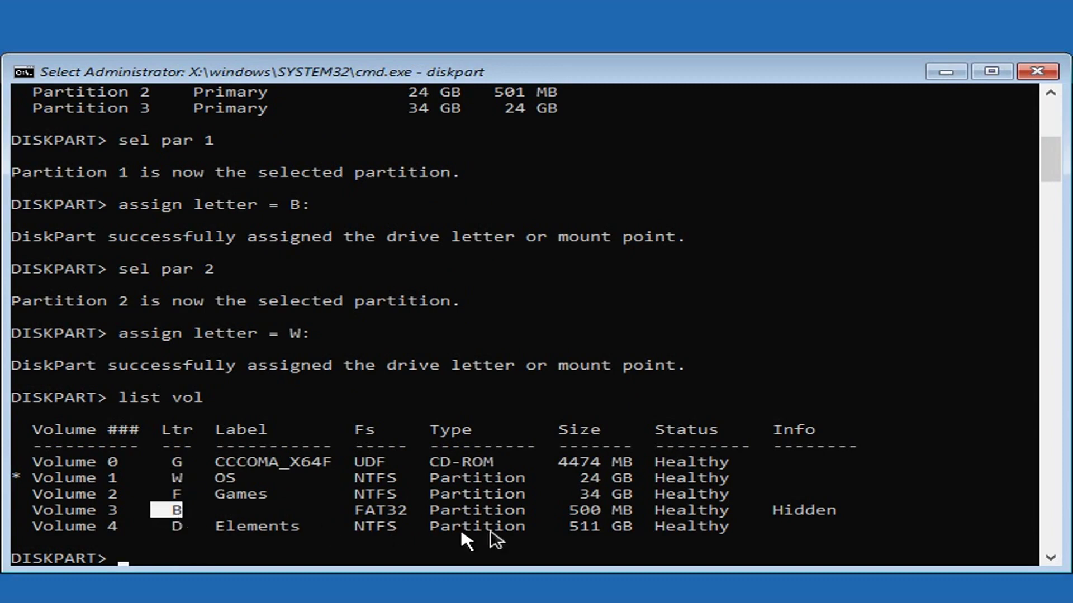
pyautogui.moveTo(368, 509)
pyautogui.mouseDown()
pyautogui.moveTo(397, 512)
pyautogui.moveTo(363, 511)
pyautogui.mouseUp()
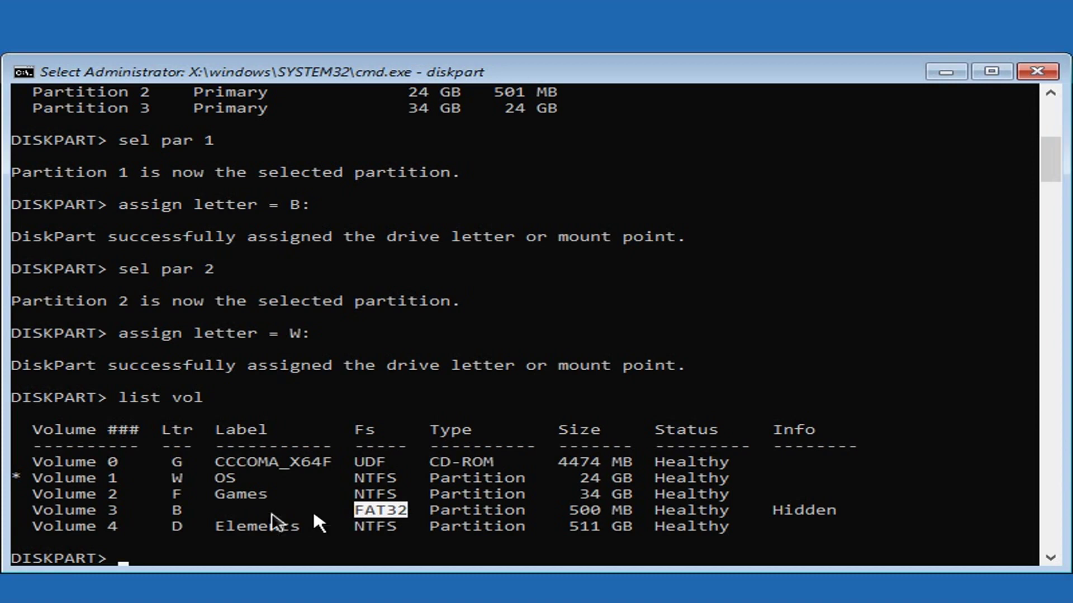
pyautogui.moveTo(546, 514); pyautogui.dragTo(621, 516)
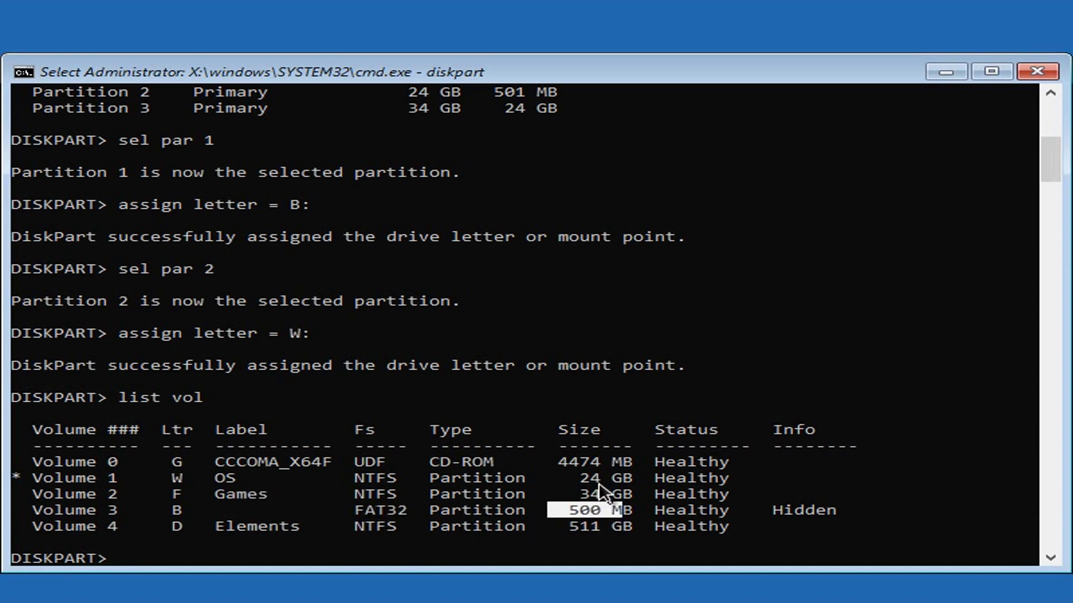
pyautogui.click(574, 477)
pyautogui.moveTo(580, 475); pyautogui.dragTo(631, 478)
pyautogui.click(735, 397)
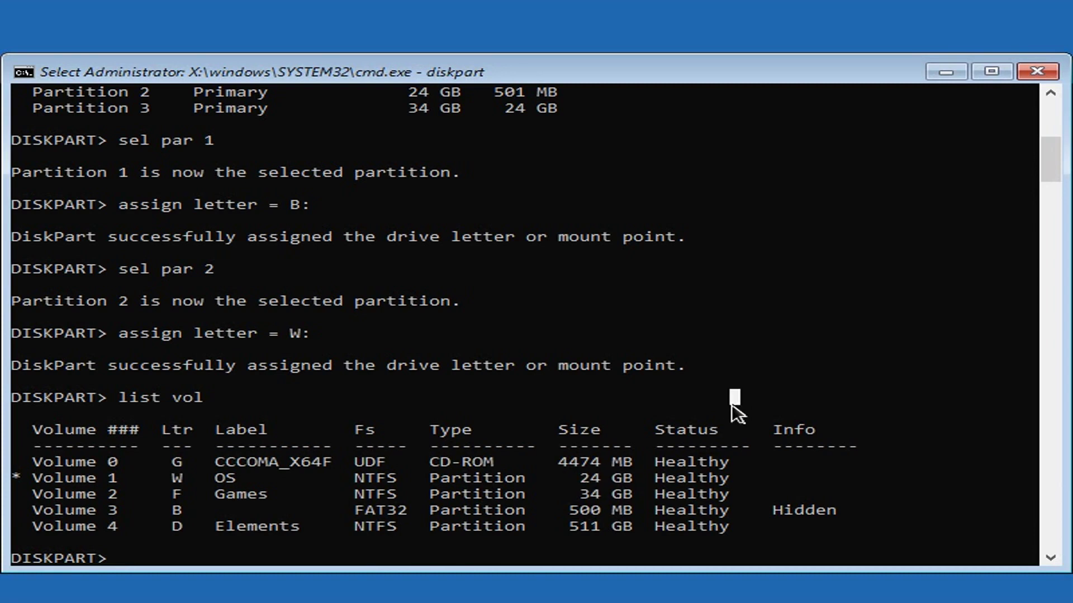
# Leave DiskPart with "exit" and clear the console with "cls".
pyautogui.write('exit')
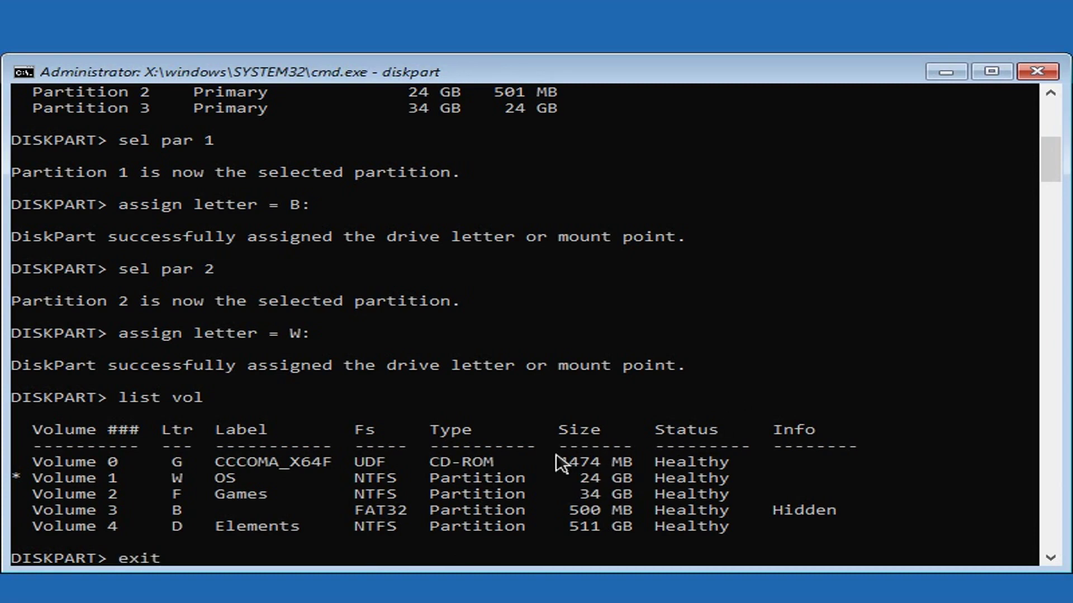
pyautogui.press('Return')
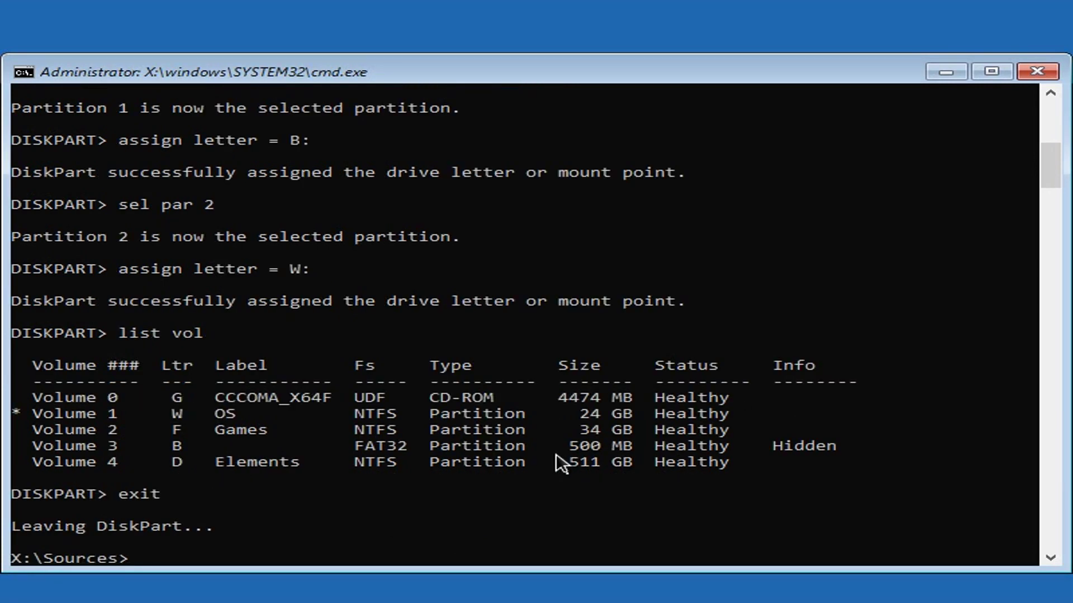
pyautogui.press('Return')
pyautogui.press('Return')
pyautogui.write('cls')
pyautogui.press('Return')
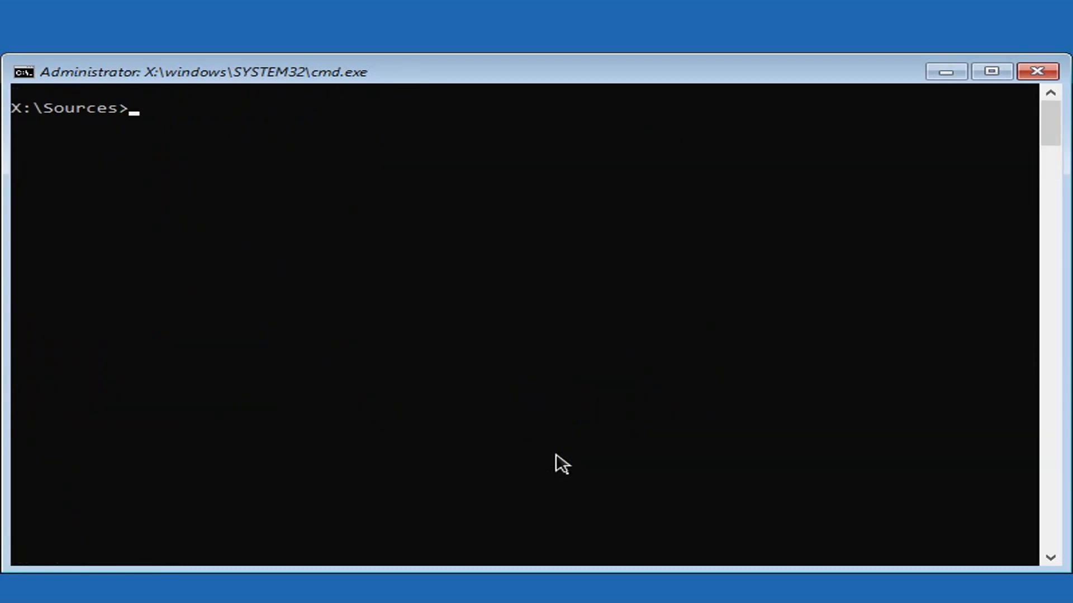
# Create the UEFI boot files with "bcdboot W:\Windows /s B: /f UEFI /v" and check the last line of its output.
pyautogui.press('Return')
pyautogui.press('Return')
pyautogui.press('Return')
pyautogui.write('b')
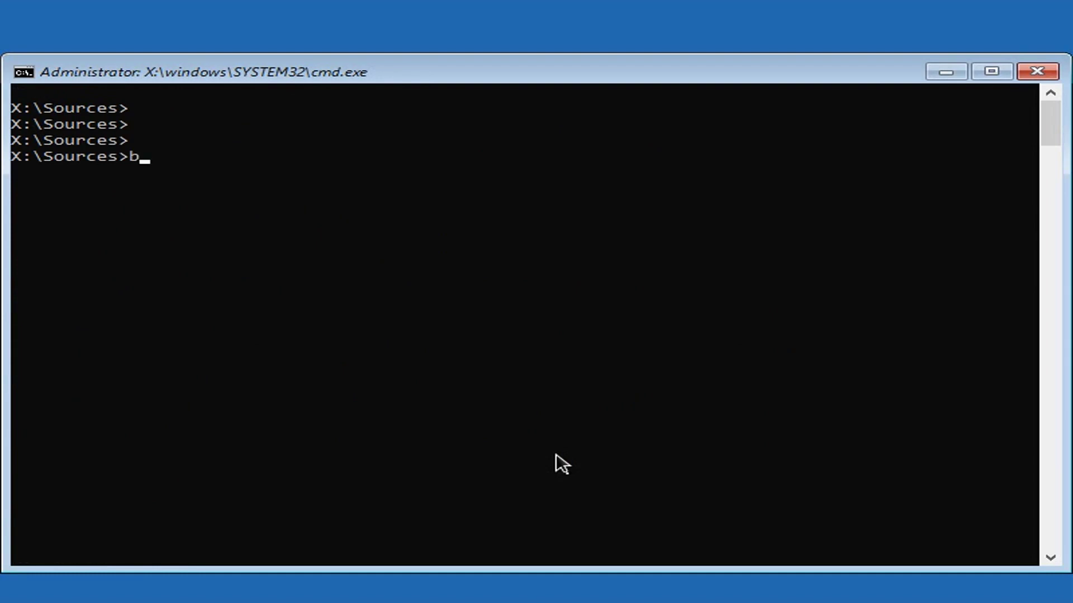
pyautogui.write('cdboot  W:\\Windows')
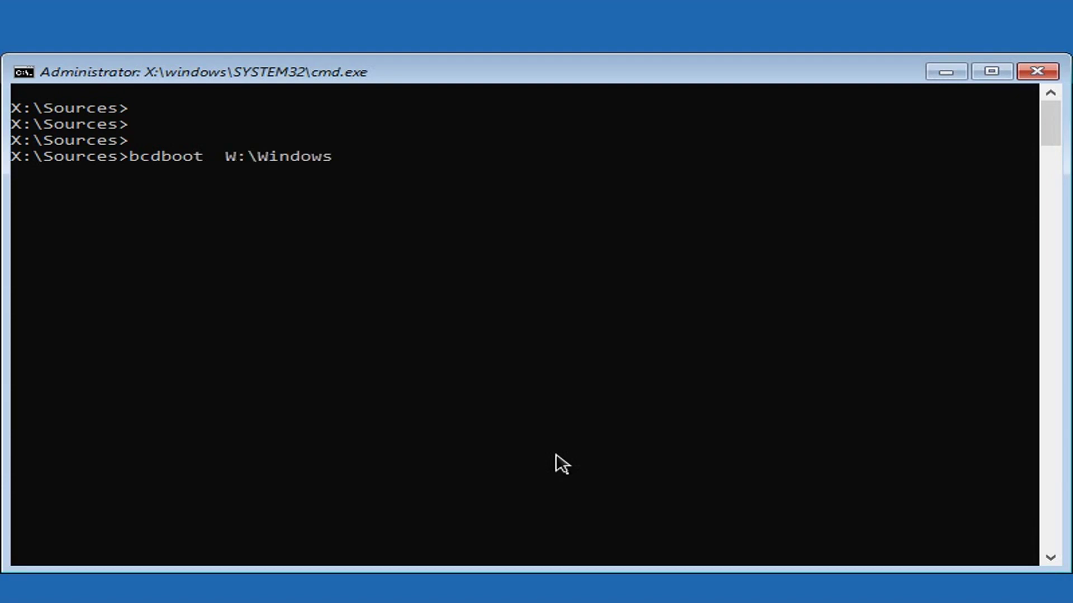
pyautogui.write('  /s  B:  /f   UEFI  /v')
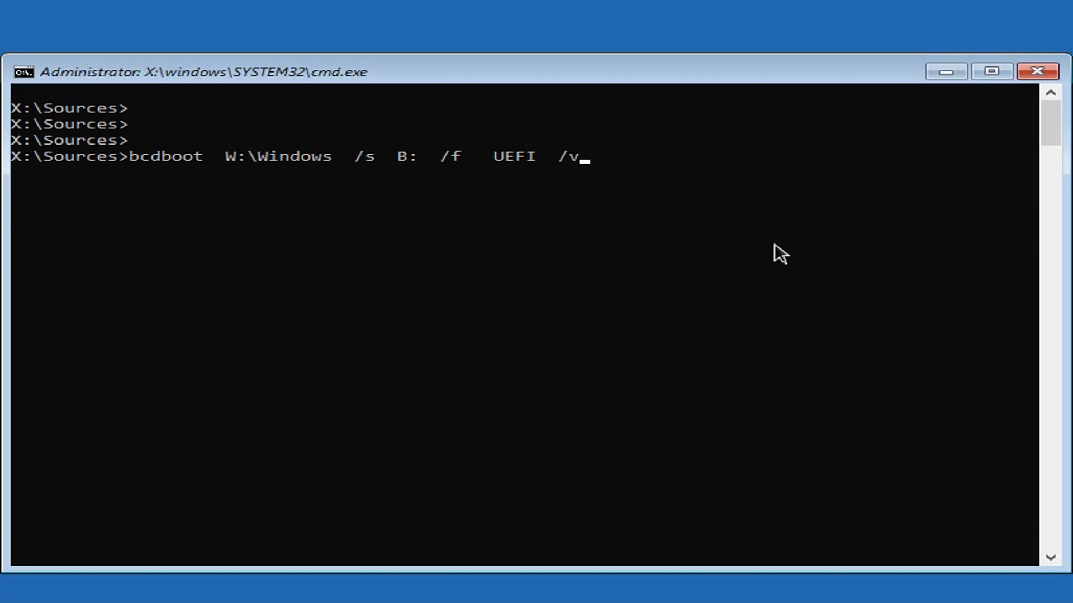
pyautogui.press('Return')
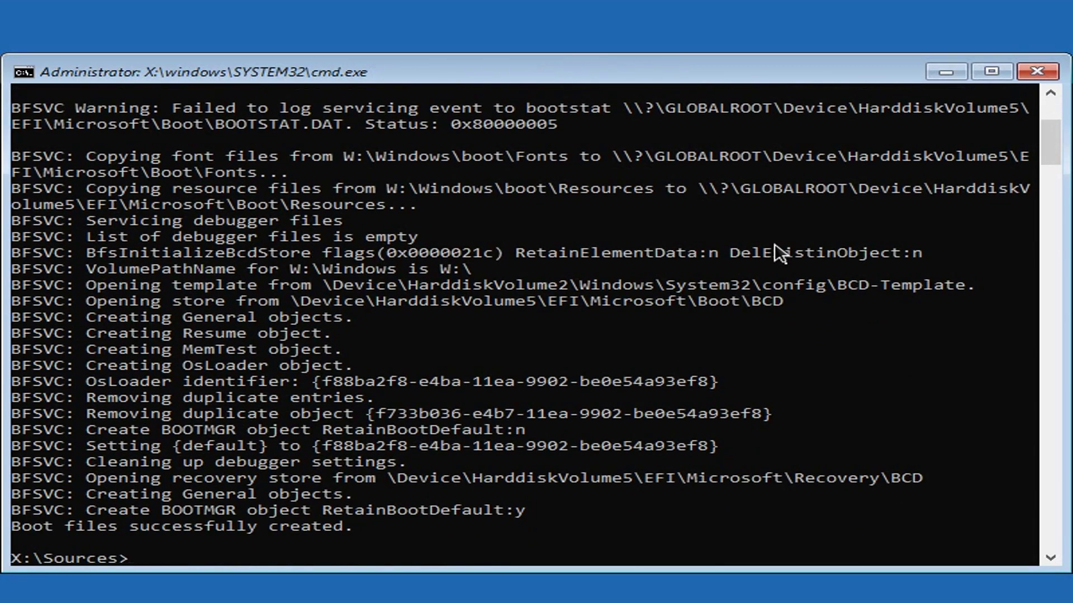
pyautogui.click(15, 527)
pyautogui.moveTo(14, 522); pyautogui.dragTo(385, 528)
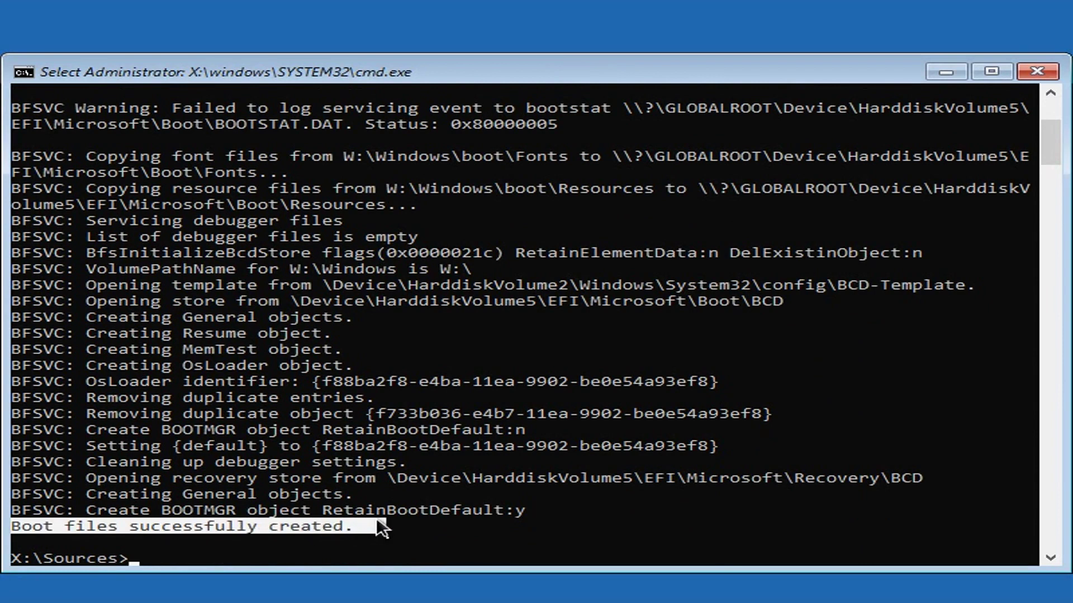
pyautogui.click(659, 531)
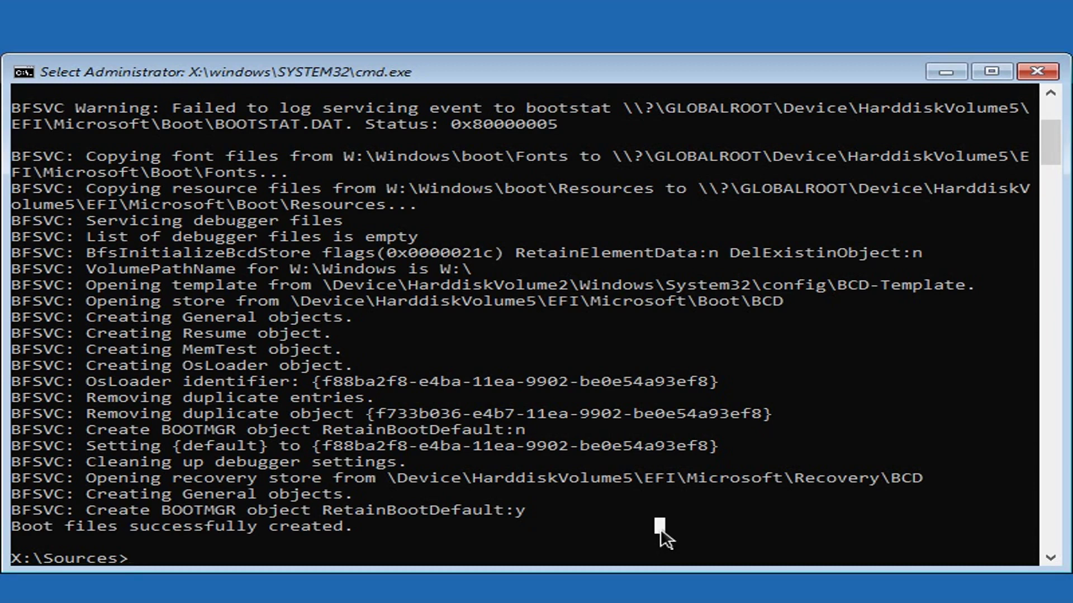
pyautogui.click(553, 530)
pyautogui.press('Escape')
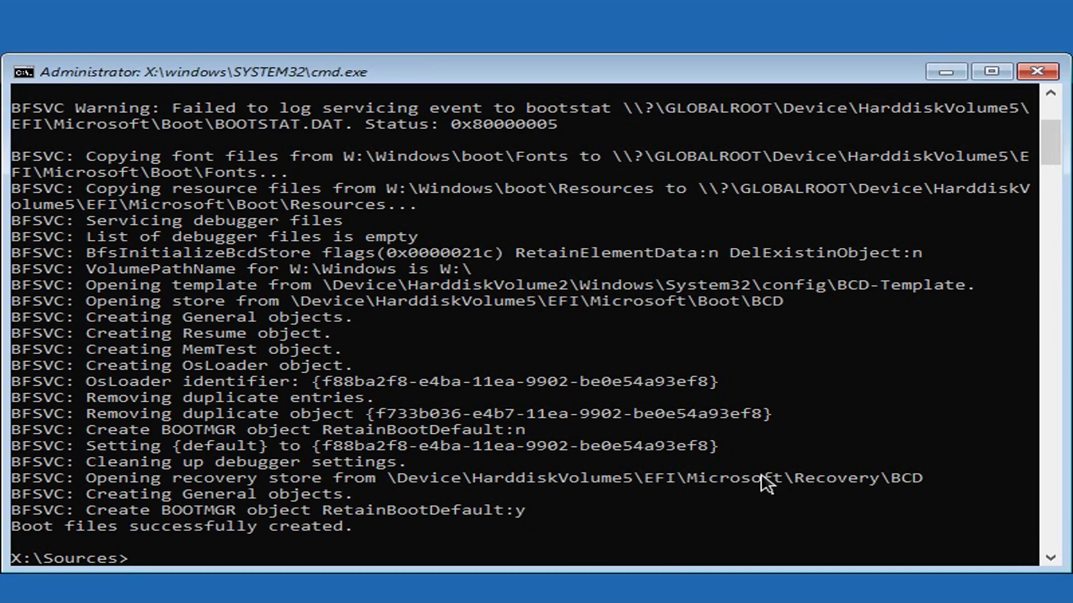
# Close the command prompt with "exit" and turn off the PC from the recovery options.
pyautogui.write('exit')
pyautogui.press('Return')
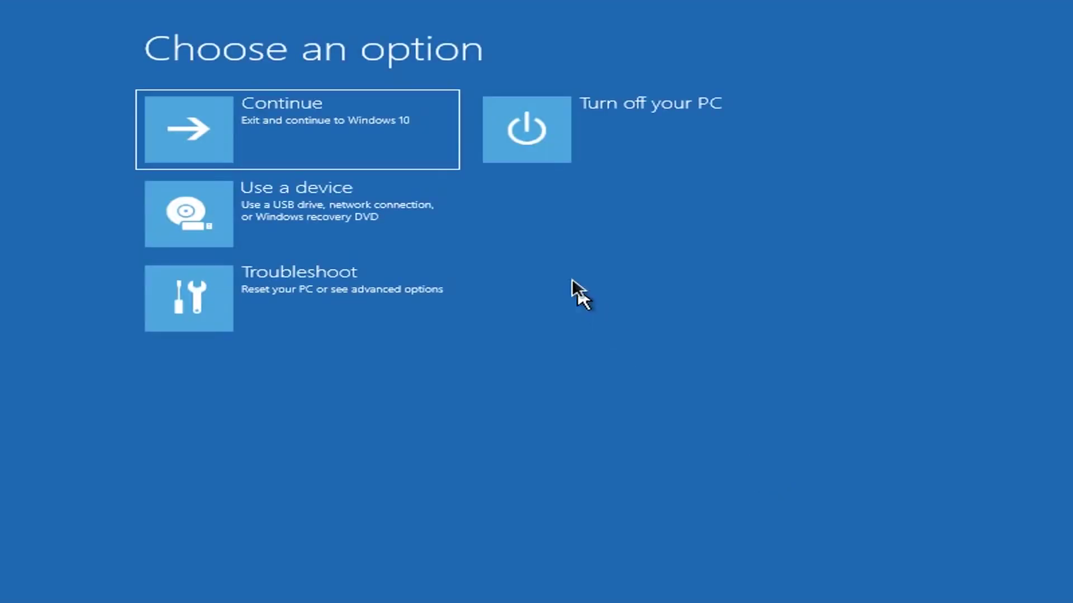
pyautogui.click(546, 154)
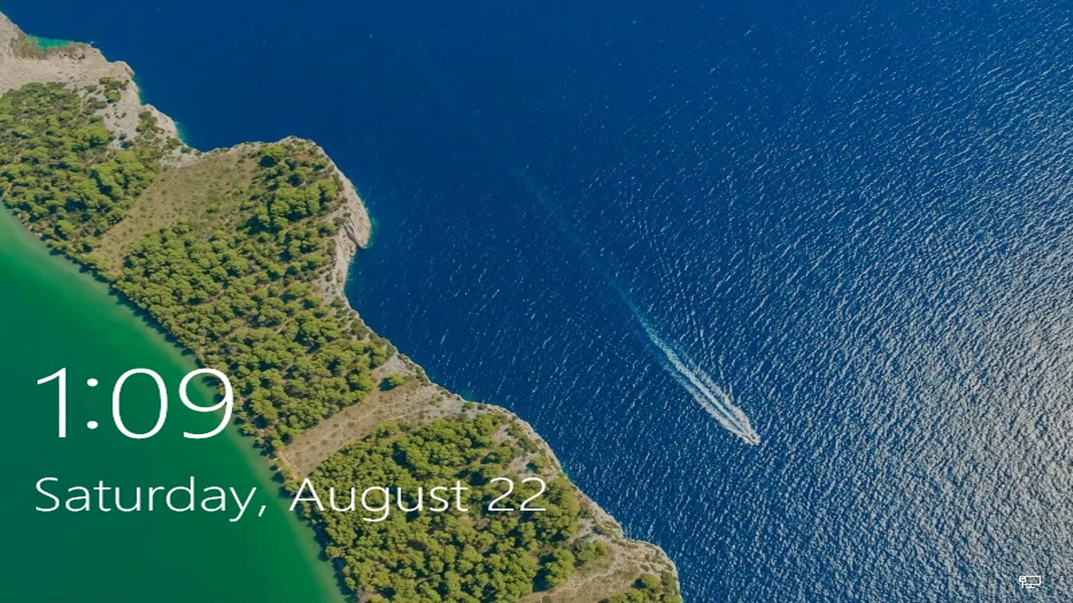
# Dismiss the lock screen to enter Windows and open Disk Management by searching for "diskmgmt.msc".
pyautogui.press('Return')
pyautogui.press('Return')
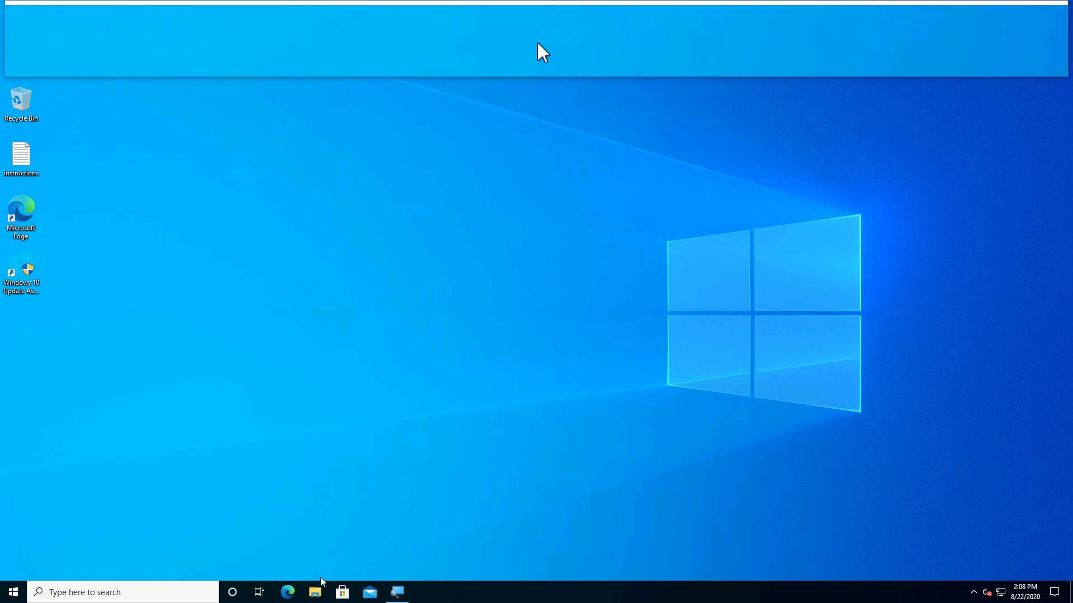
pyautogui.click(98, 599)
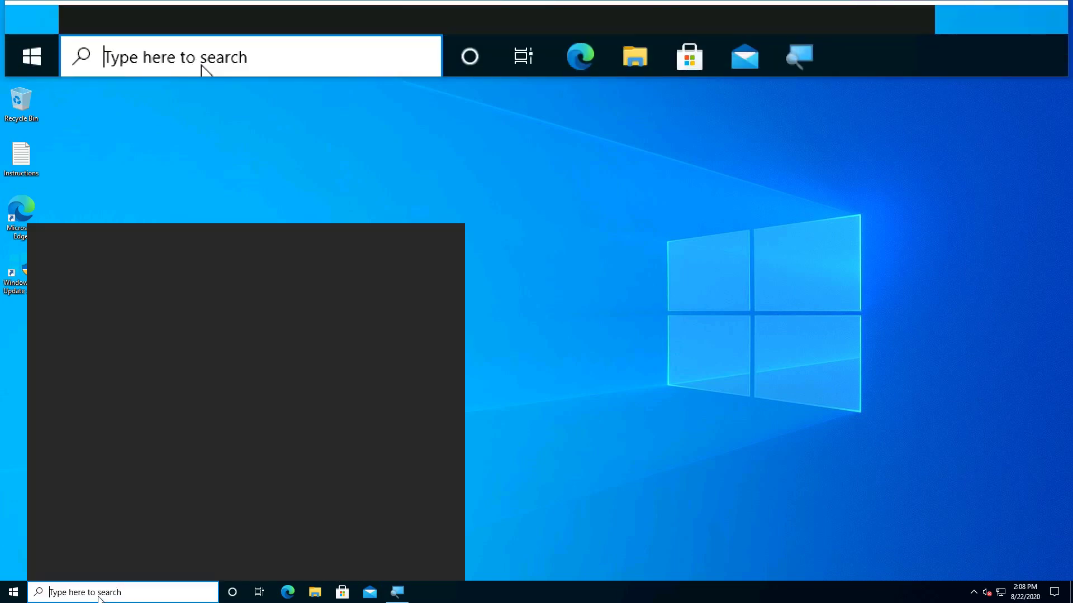
pyautogui.write('diskmgmt.msc')
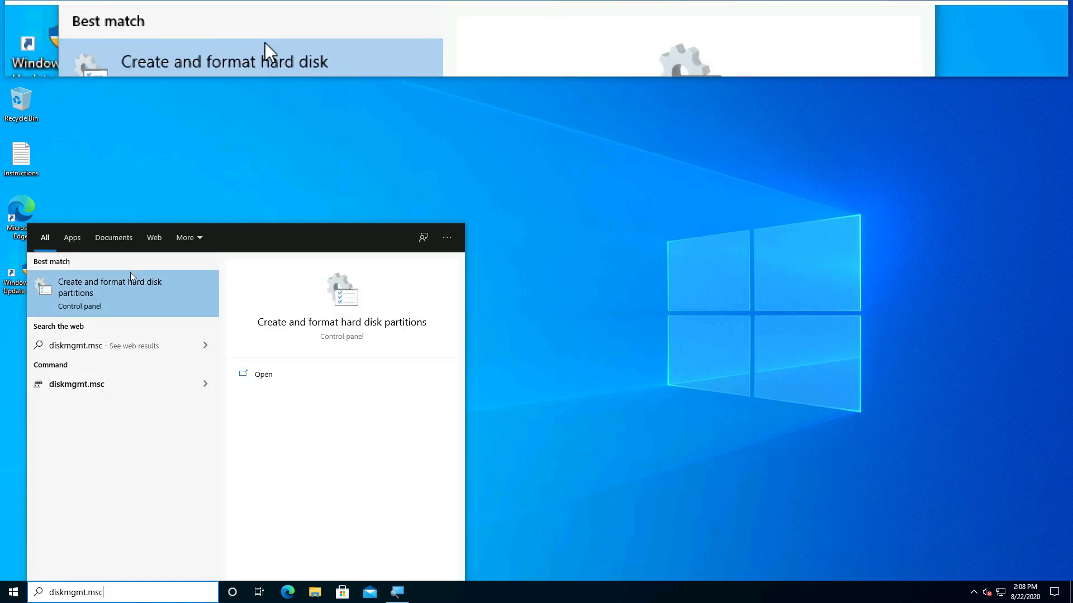
pyautogui.click(134, 290)
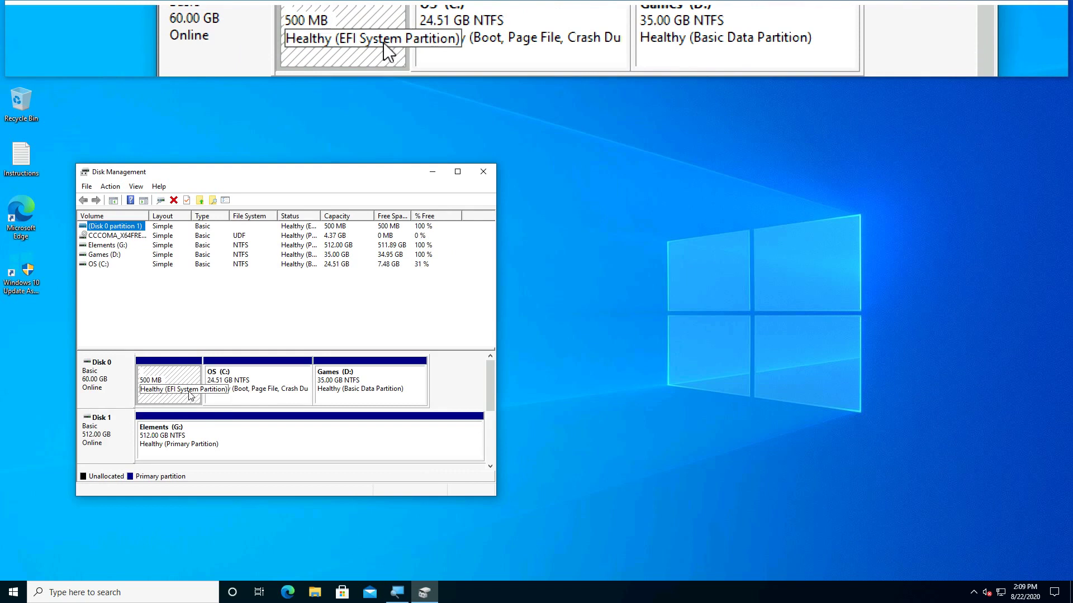
# Check which partition style conversion is offered for Disk 0 and for Disk 1 in Disk Management.
pyautogui.rightClick(122, 395)
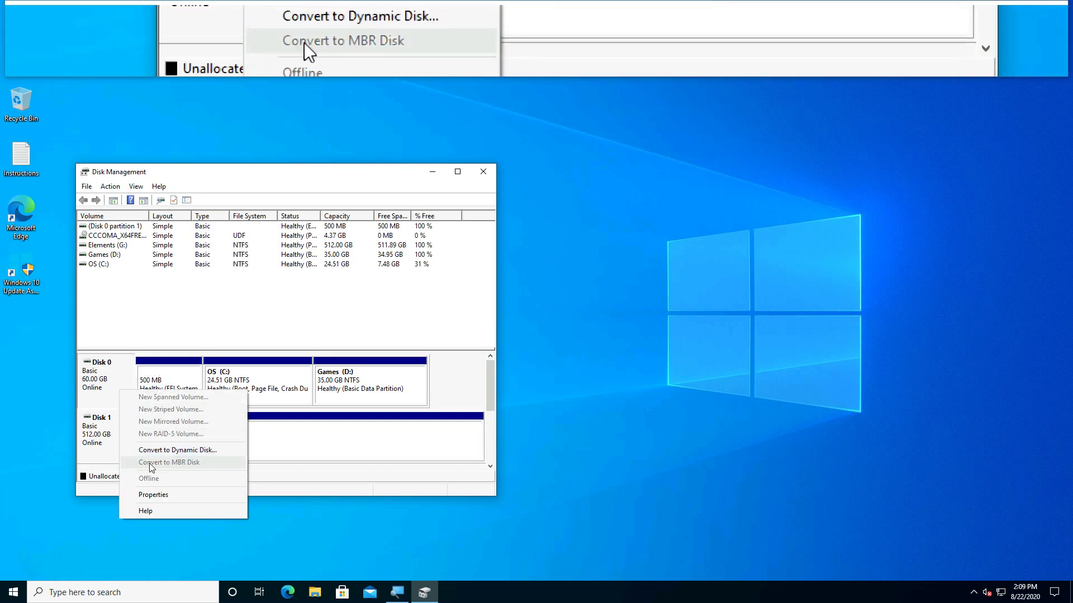
pyautogui.click(100, 375)
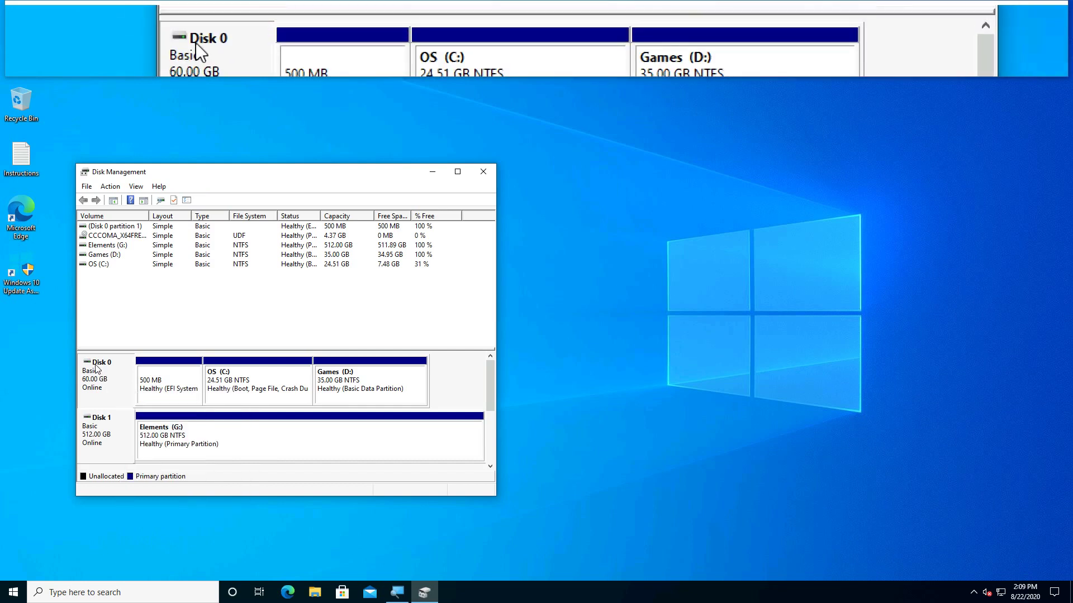
pyautogui.rightClick(110, 431)
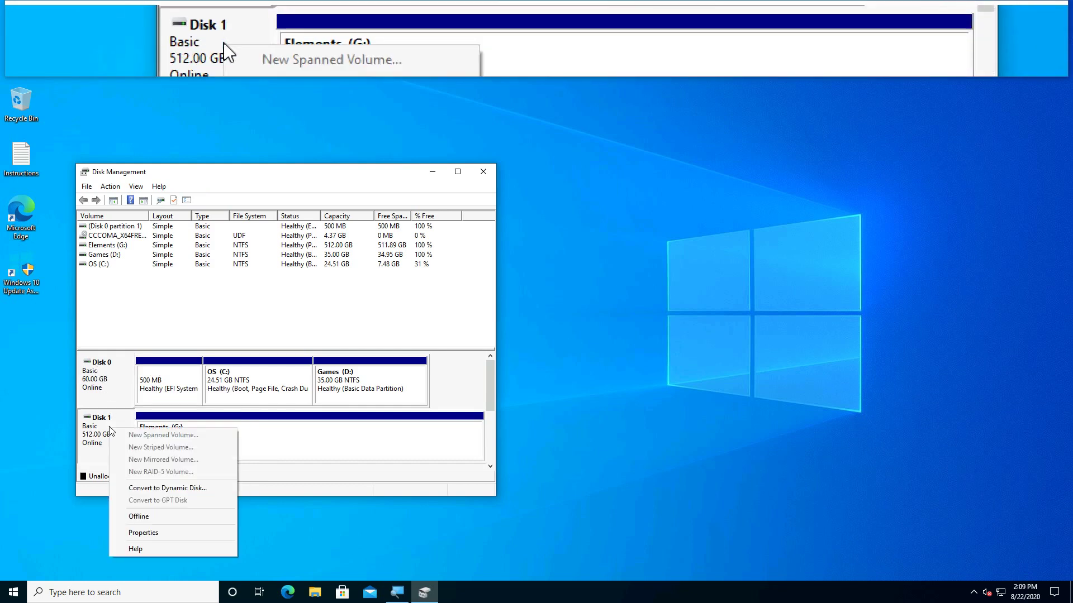
pyautogui.click(111, 391)
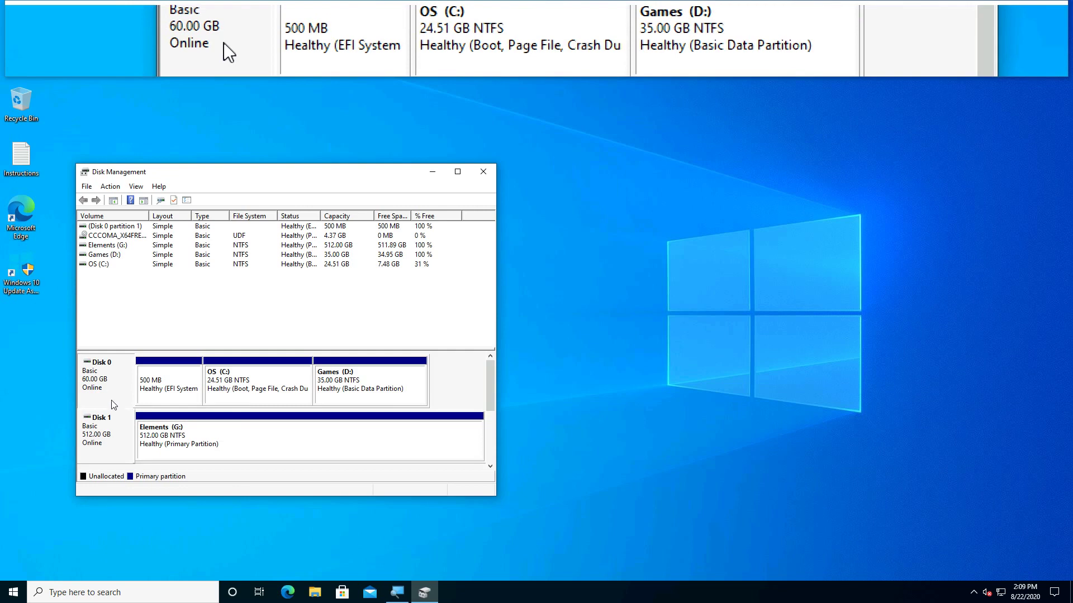
# Search Windows for "diskpart", start it with administrator permission, and run "list disk".
pyautogui.click(76, 599)
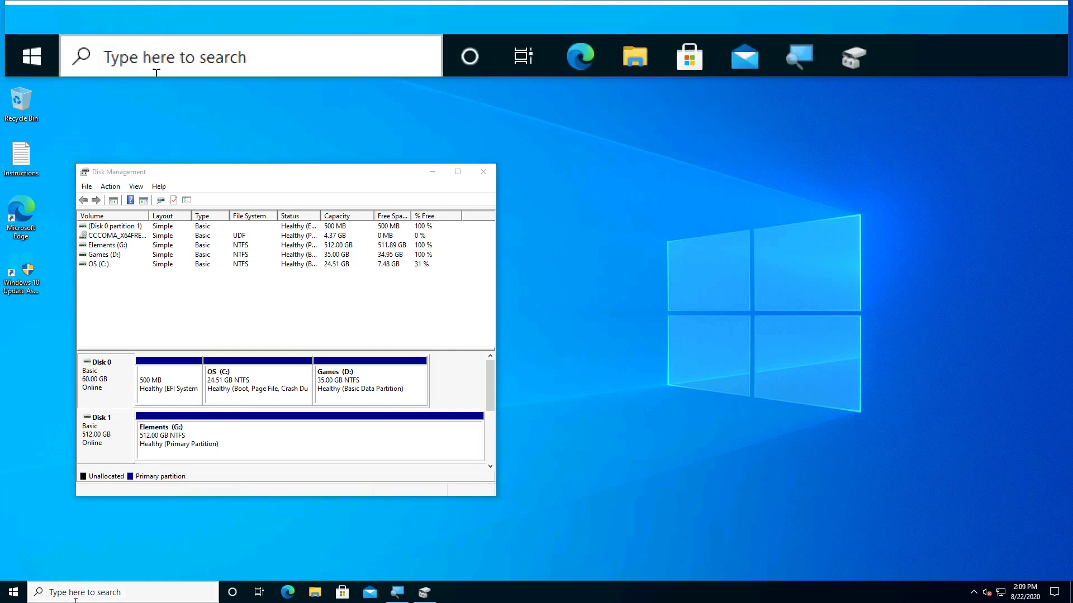
pyautogui.write('d')
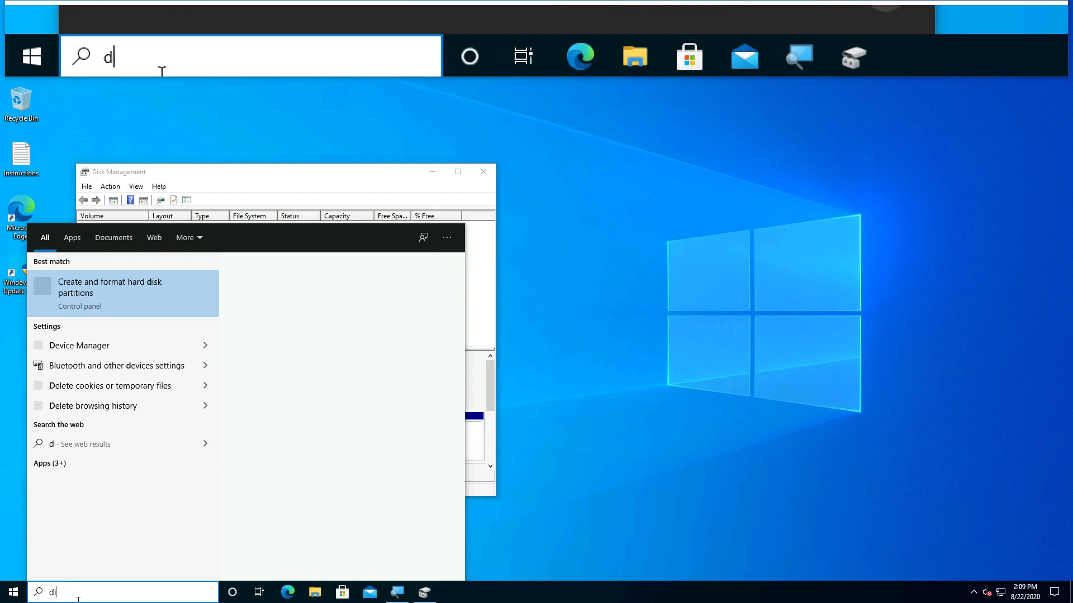
pyautogui.write('iskpart')
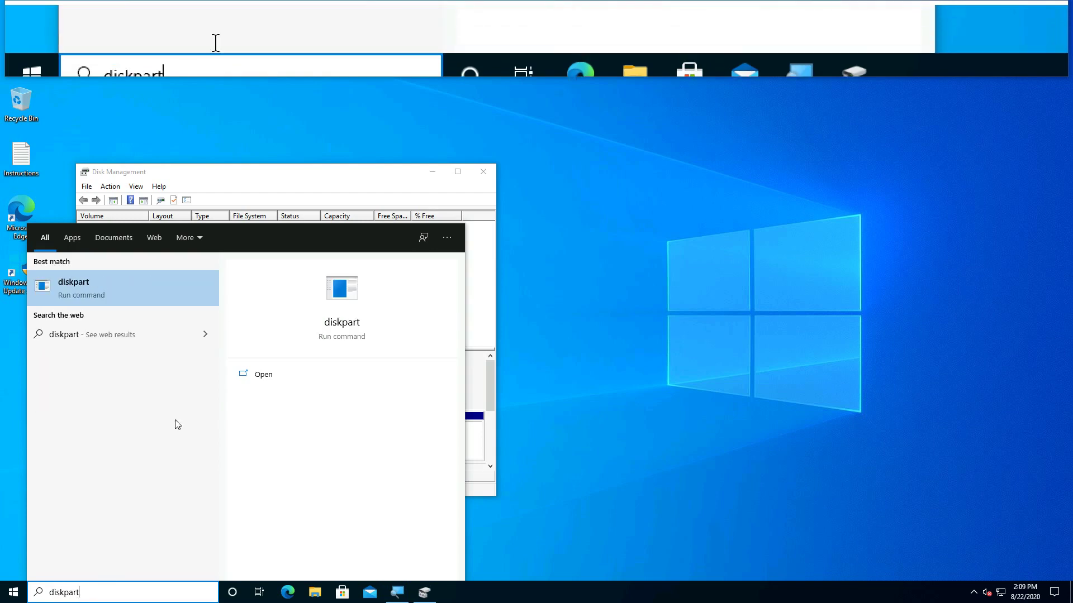
pyautogui.click(156, 273)
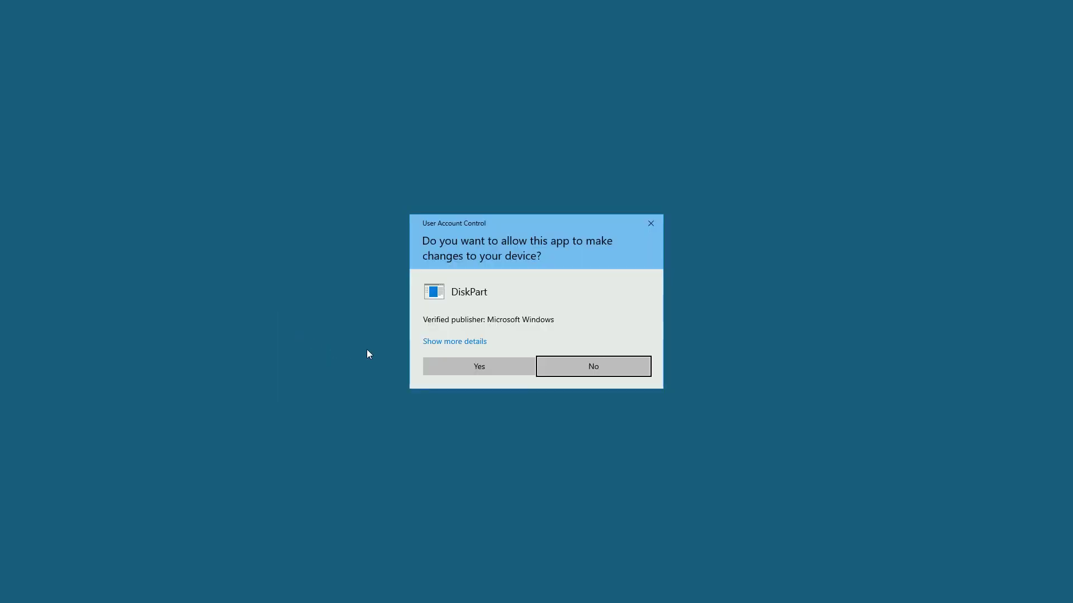
pyautogui.click(449, 362)
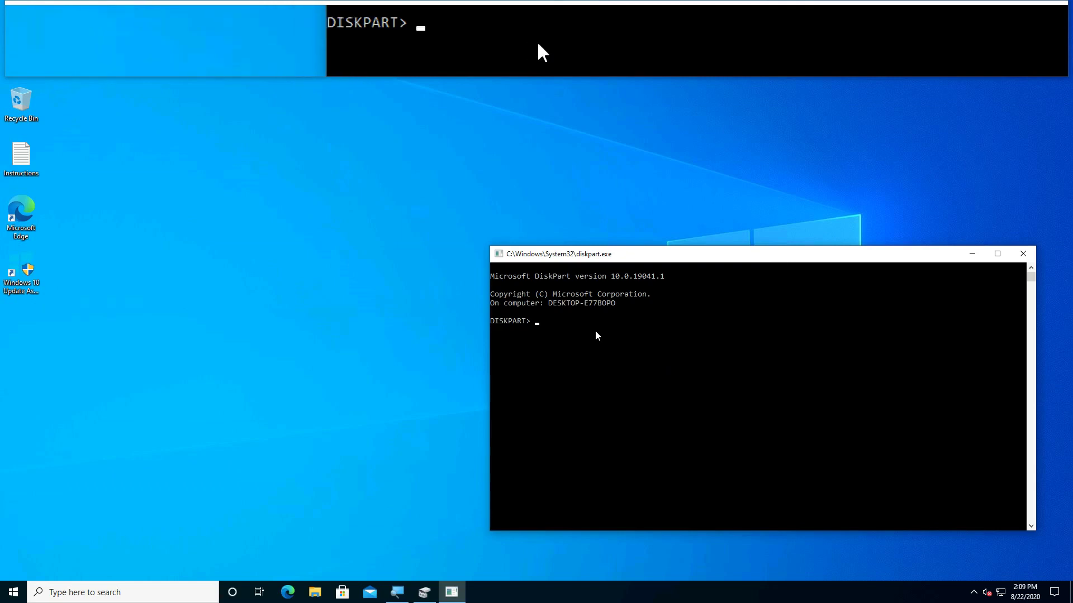
pyautogui.write('list disk')
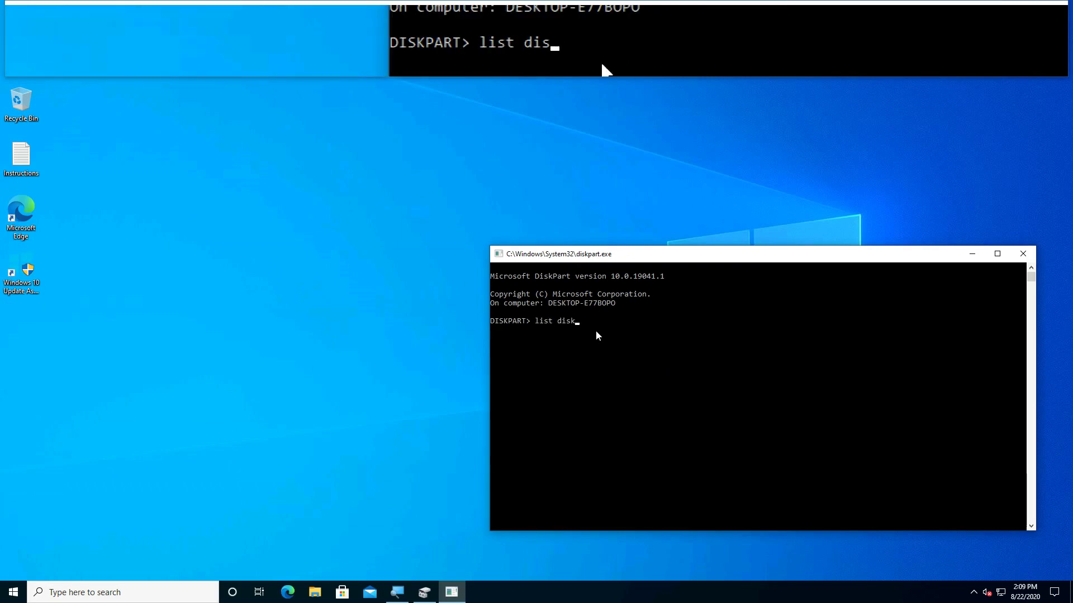
pyautogui.press('Return')
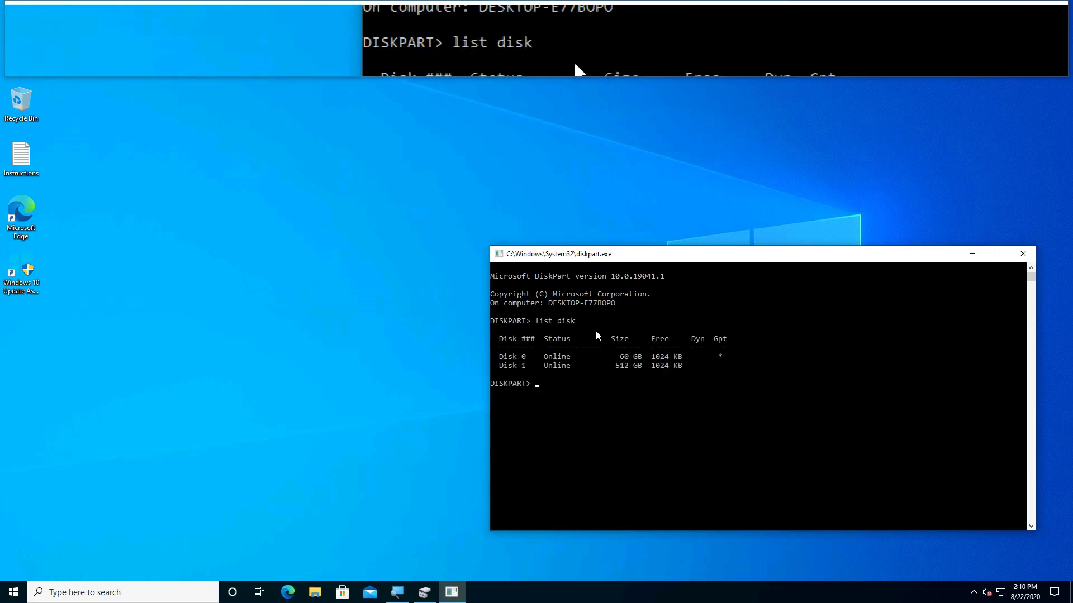
# Check Disk 0's entry in the Gpt column of the disk list and leave DiskPart with "exit".
pyautogui.moveTo(739, 356); pyautogui.dragTo(711, 359)
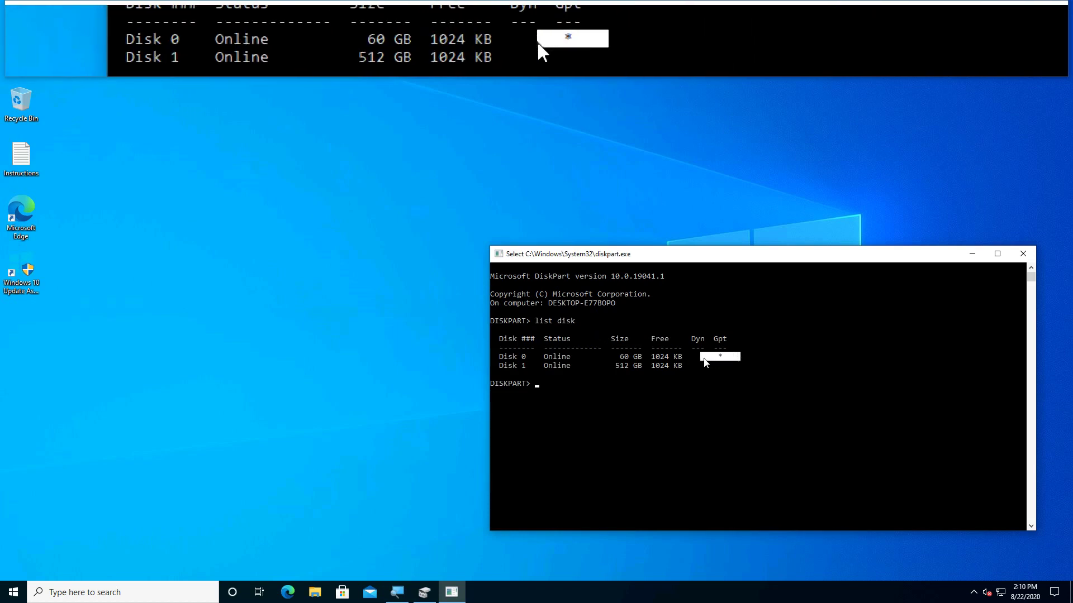
pyautogui.click(724, 401)
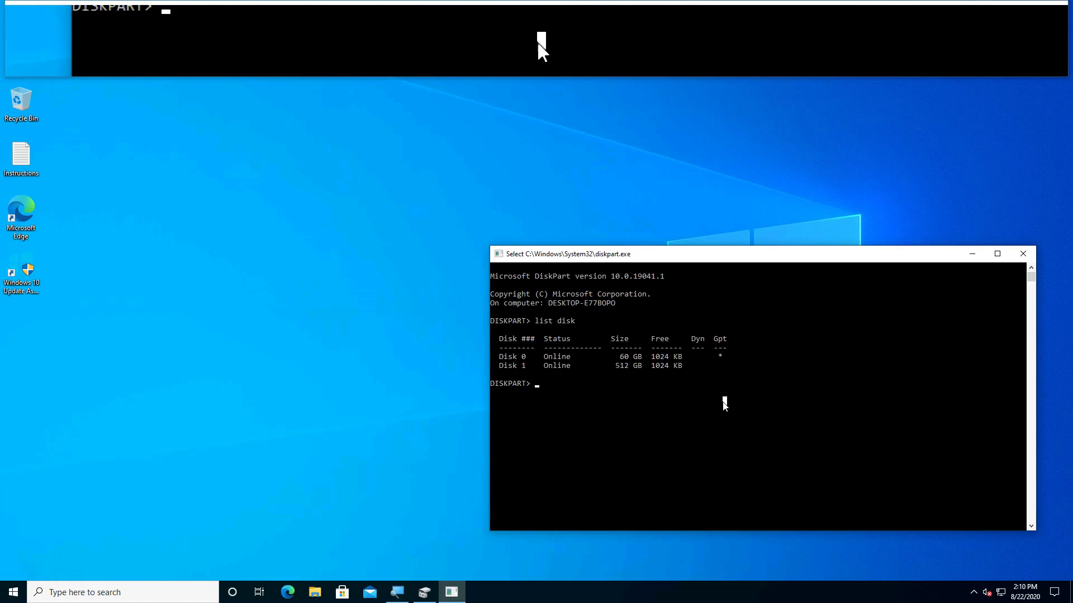
pyautogui.write('exit')
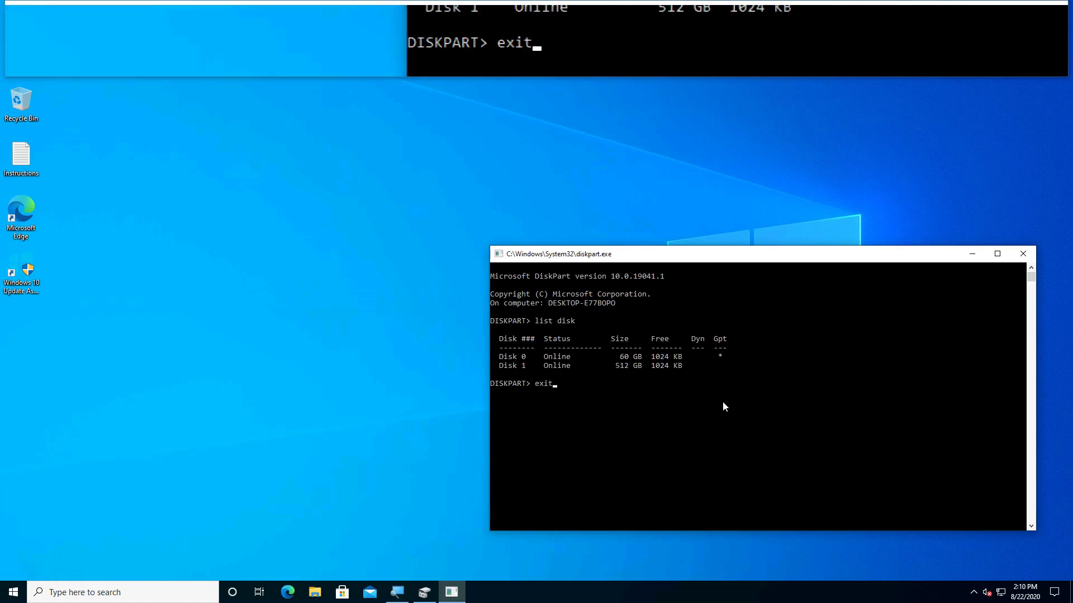
pyautogui.press('Return')
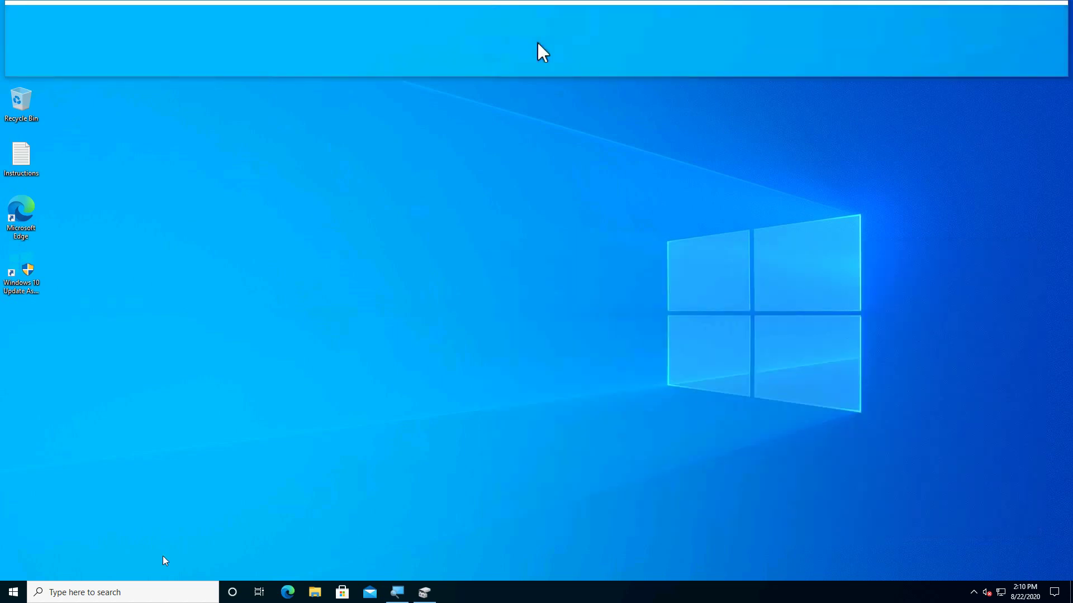
# Open System Information by searching for "msinfo32", check the BIOS Mode entry, and close it.
pyautogui.click(68, 599)
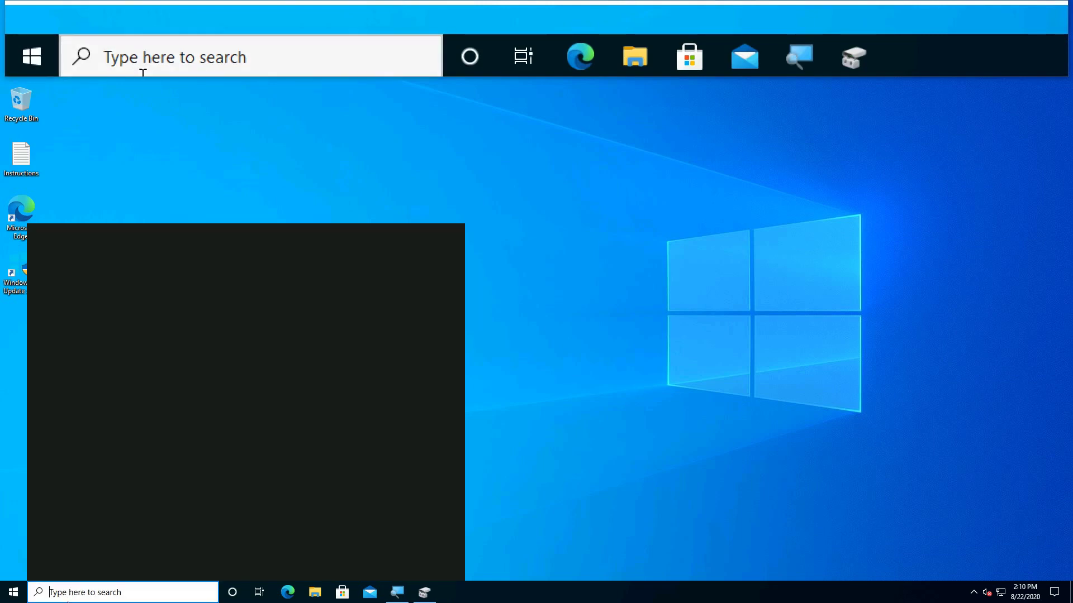
pyautogui.write('msinfo32')
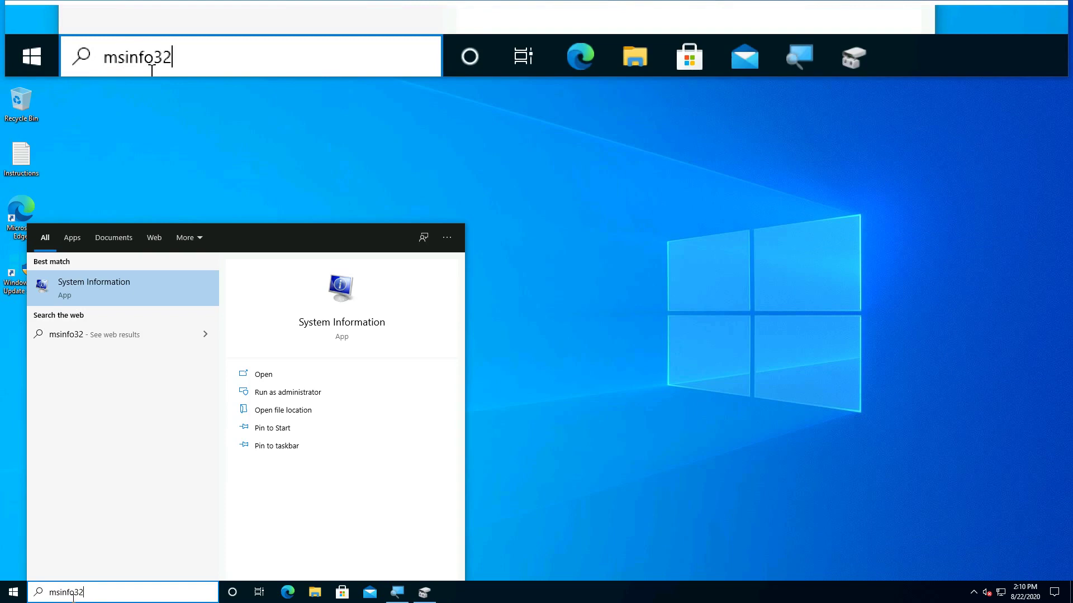
pyautogui.click(119, 304)
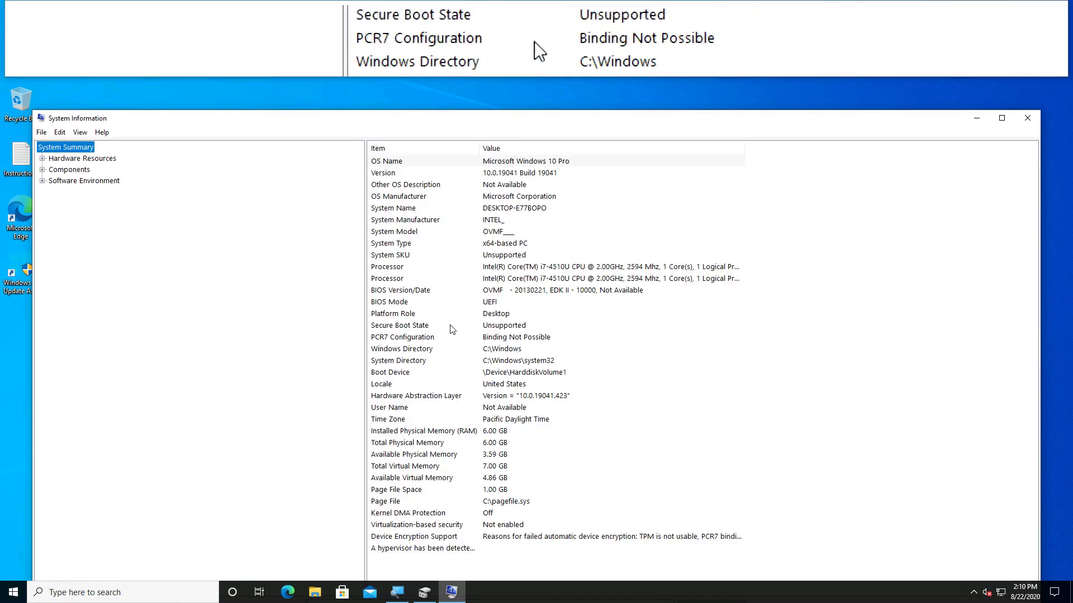
pyautogui.click(465, 304)
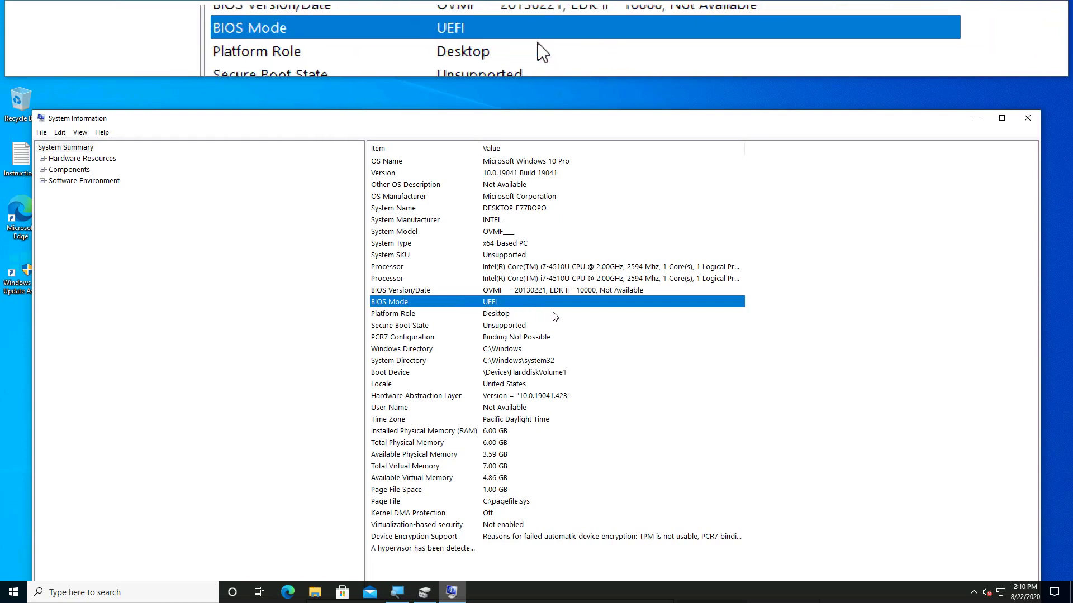
pyautogui.click(1025, 118)
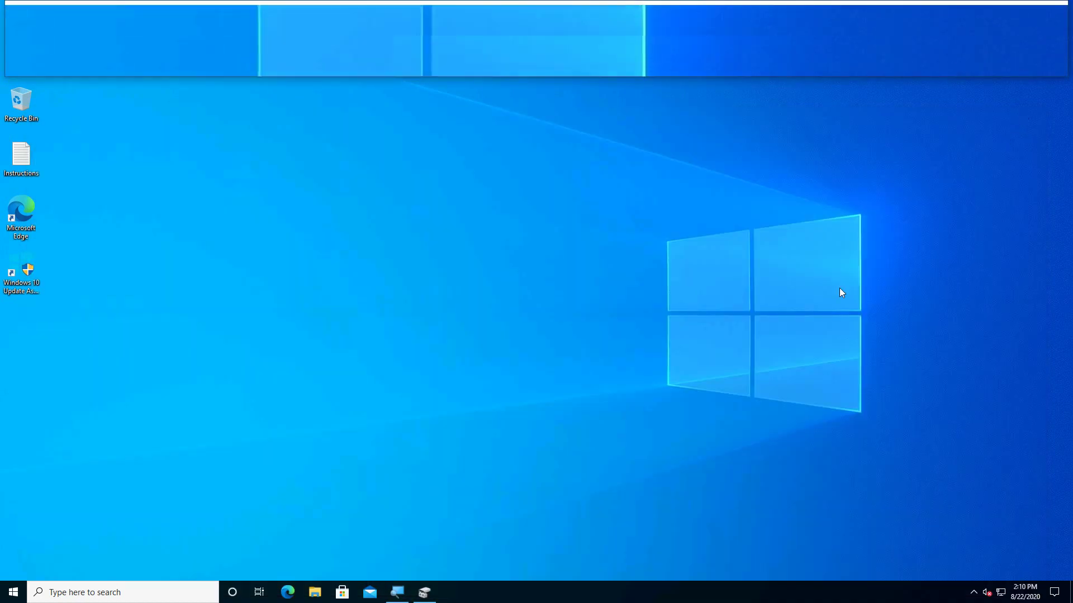
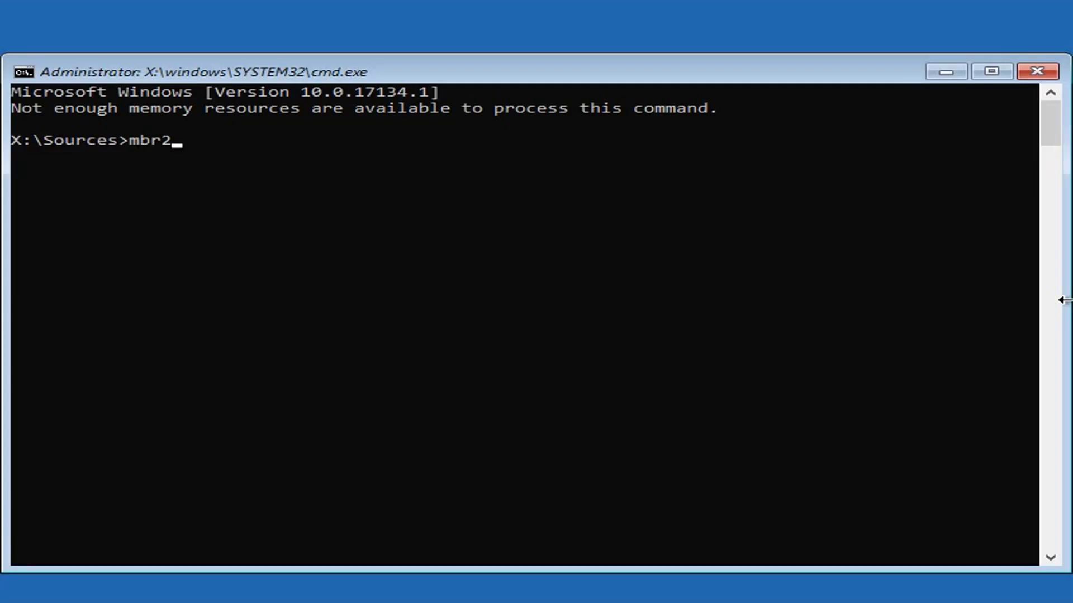
# In the setup command prompt, run "mbr2gpt /validate /disk:0" and check the last line of its output.
pyautogui.write('pt /validate /disk')
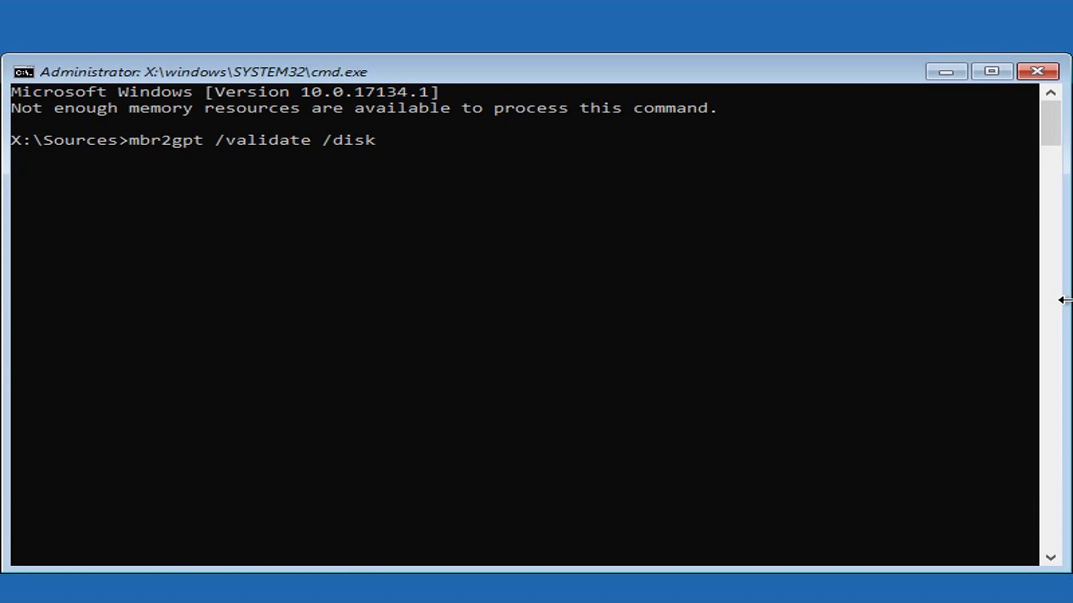
pyautogui.write(':0')
pyautogui.press('Return')
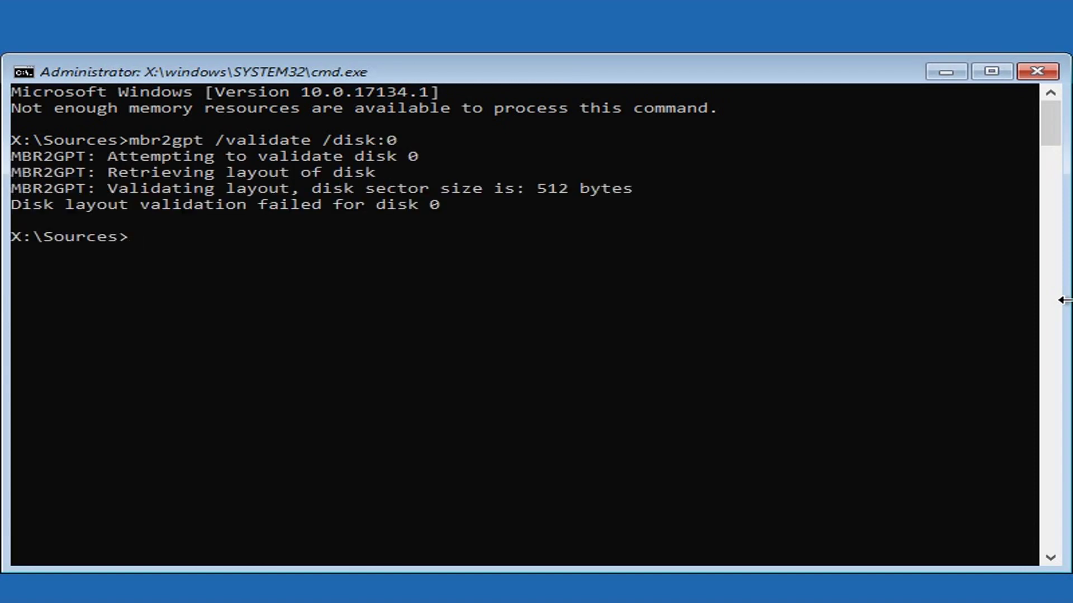
pyautogui.moveTo(14, 207); pyautogui.dragTo(460, 207)
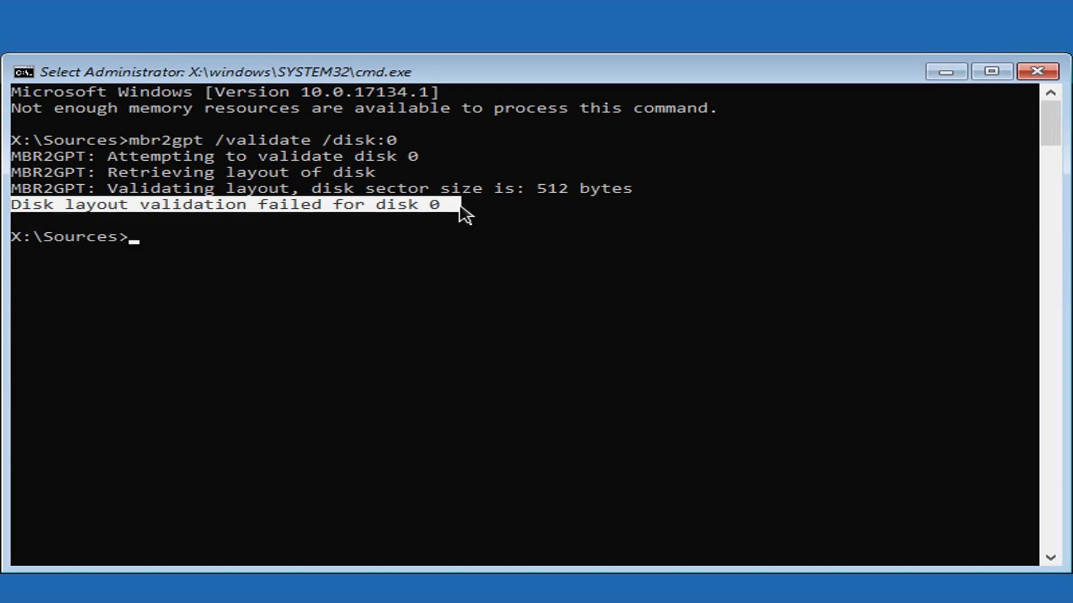
pyautogui.click(481, 261)
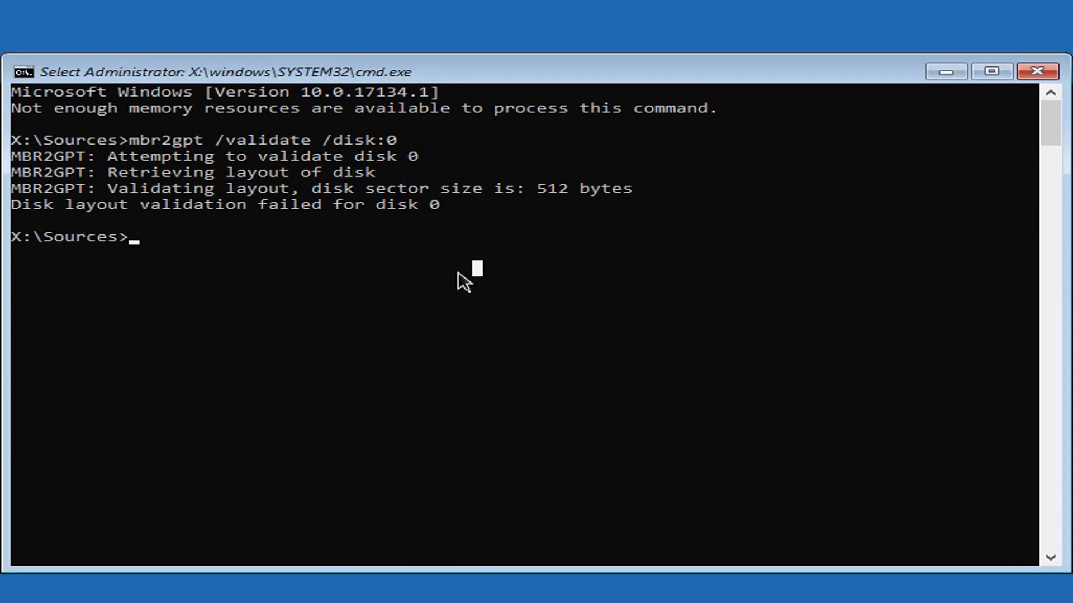
# Start DiskPart, list the disks, select disk 0 with "sel disk 0", and list its partitions with "list par".
pyautogui.write('diskpart')
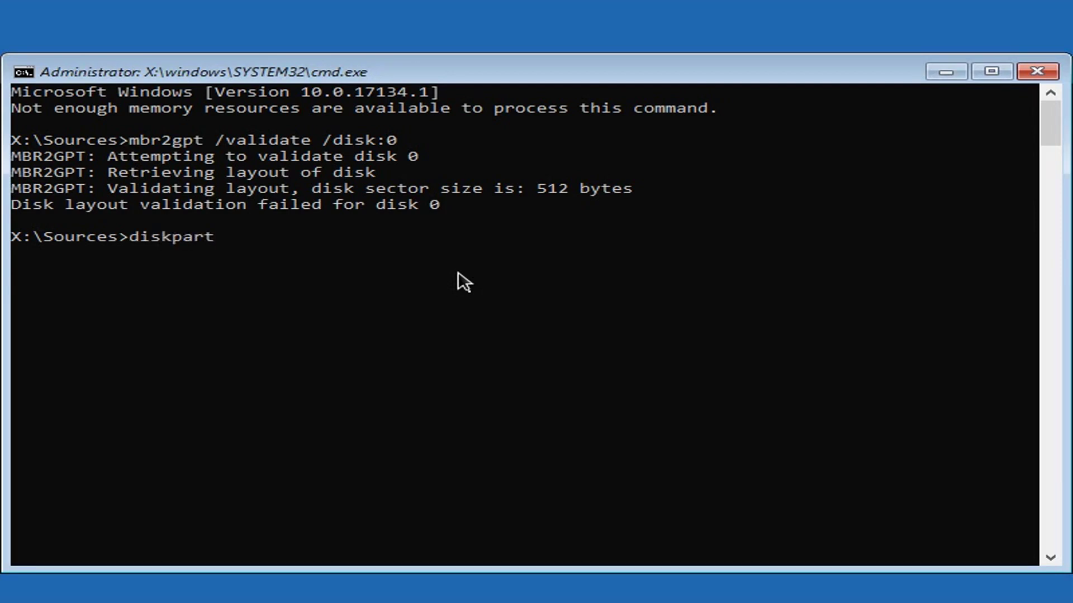
pyautogui.press('Return')
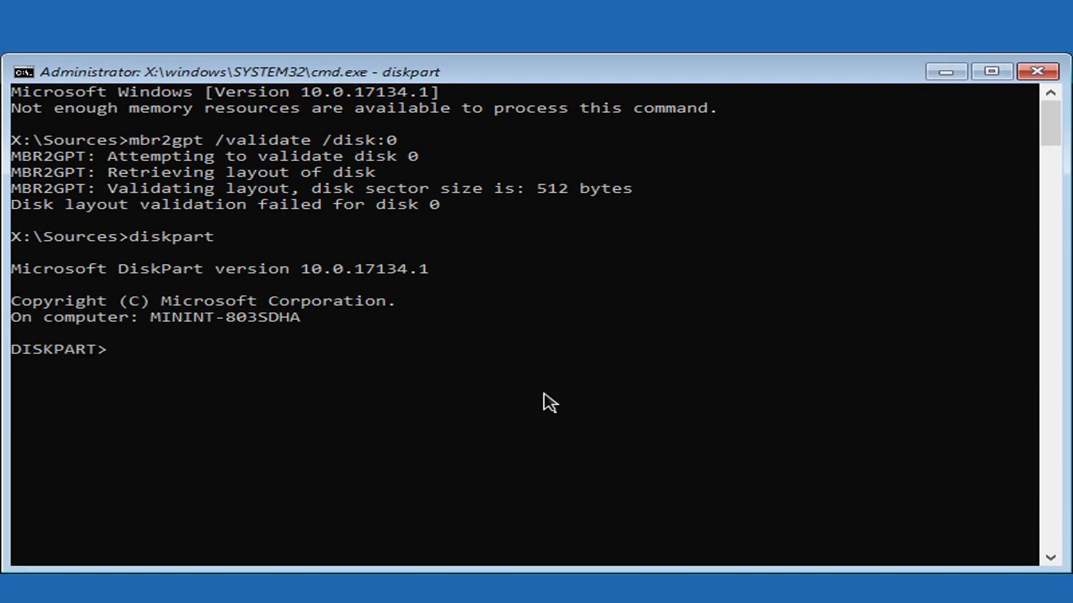
pyautogui.write('list disk')
pyautogui.press('Return')
pyautogui.write('sel disk 0')
pyautogui.press('Return')
pyautogui.write('list par')
pyautogui.press('Return')
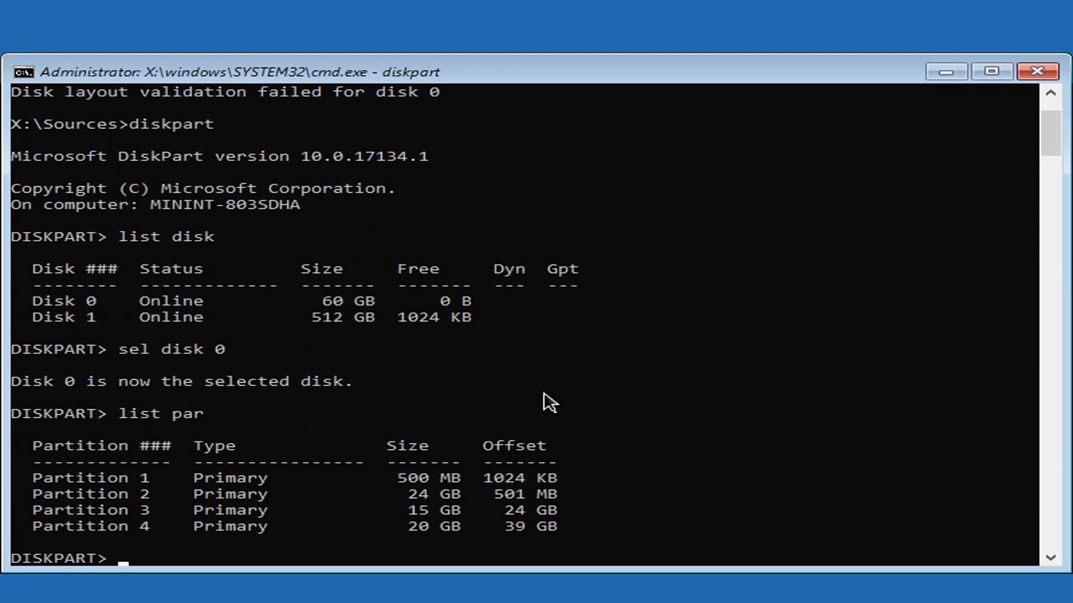
# Examine the number and types of partitions on disk 0, including the row for Partition 4.
pyautogui.moveTo(108, 462); pyautogui.dragTo(664, 535)
pyautogui.click(663, 534)
pyautogui.click(650, 542)
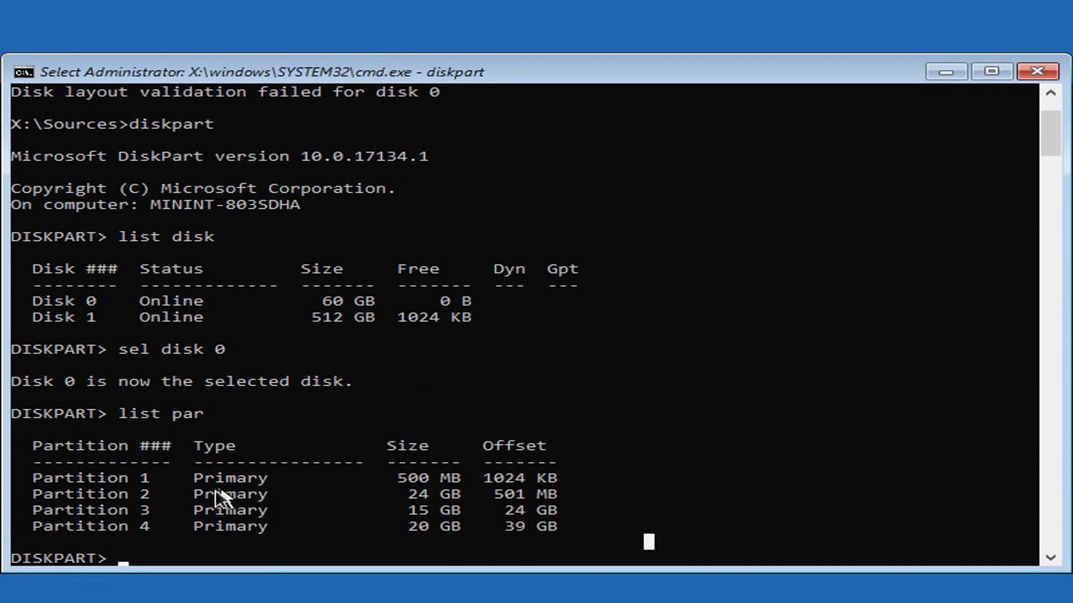
pyautogui.moveTo(132, 525); pyautogui.dragTo(802, 532)
pyautogui.click(802, 532)
# Reread the earlier mbr2gpt validation result, leave DiskPart with "exit", and clear the command prompt screen.
pyautogui.scroll(2, 646, 450)
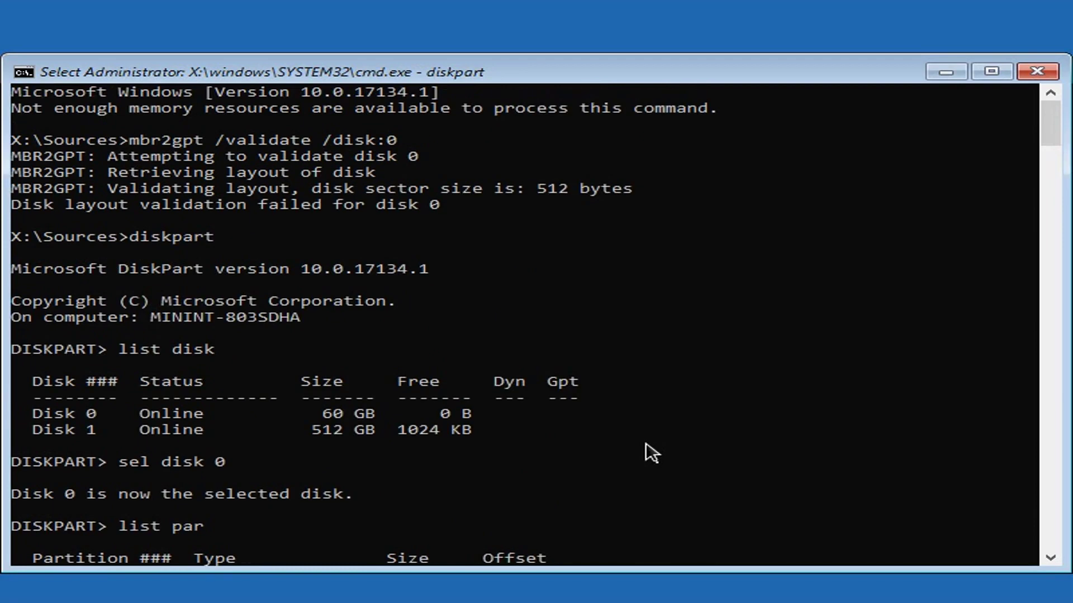
pyautogui.scroll(1, 255, 246)
pyautogui.moveTo(114, 212); pyautogui.dragTo(479, 216)
pyautogui.click(478, 214)
pyautogui.scroll(-5, 479, 220)
pyautogui.write('exit')
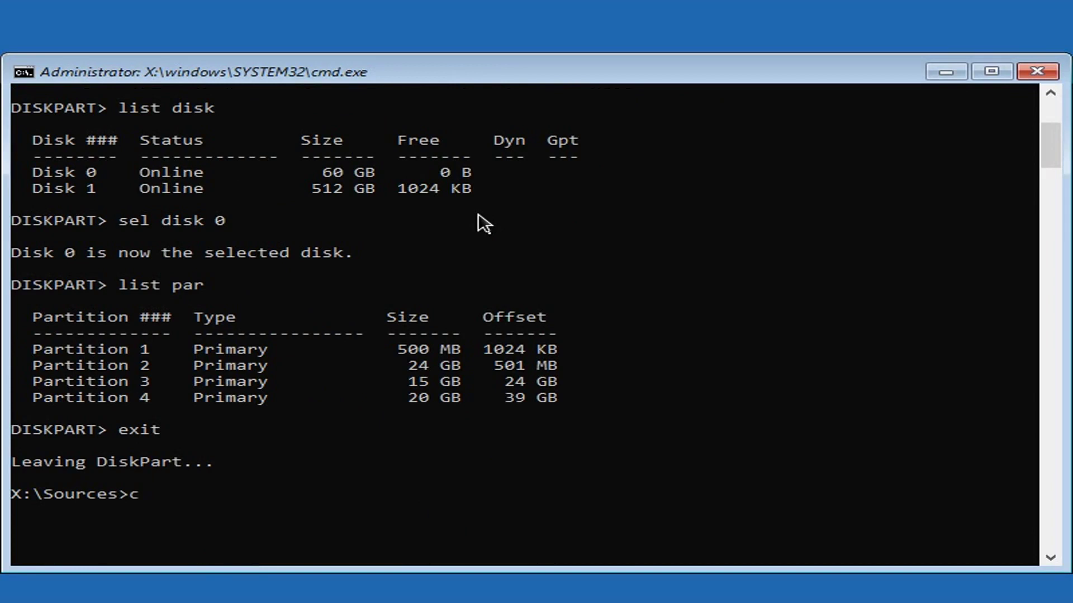
pyautogui.press('Return')
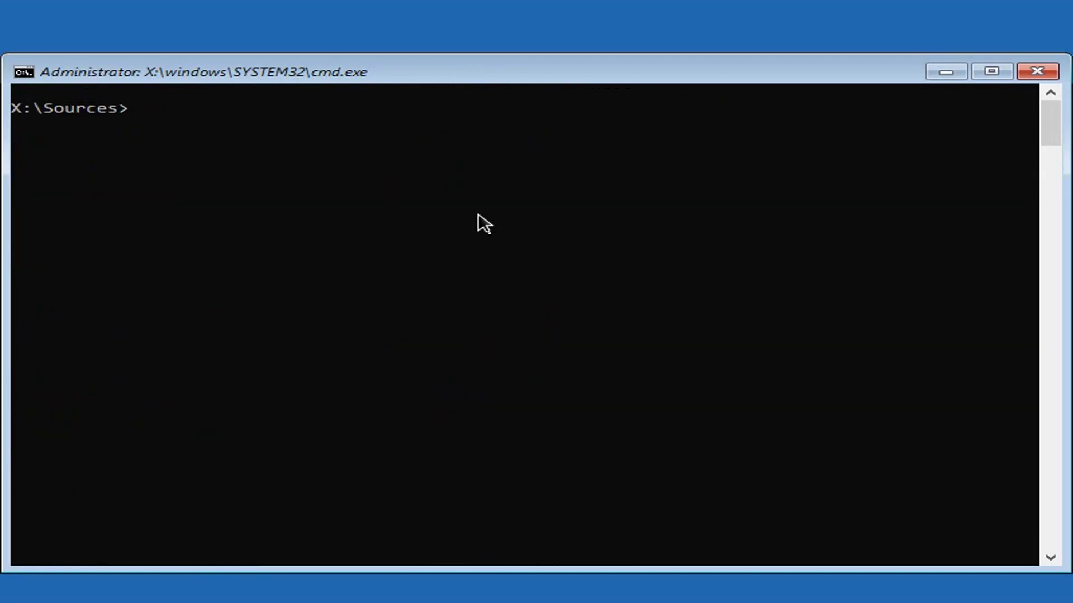
# Validate disk 0 again with "mbr2gpt /validate /disk:0" and check the result about OS partitions.
pyautogui.write('mbr2gpt')
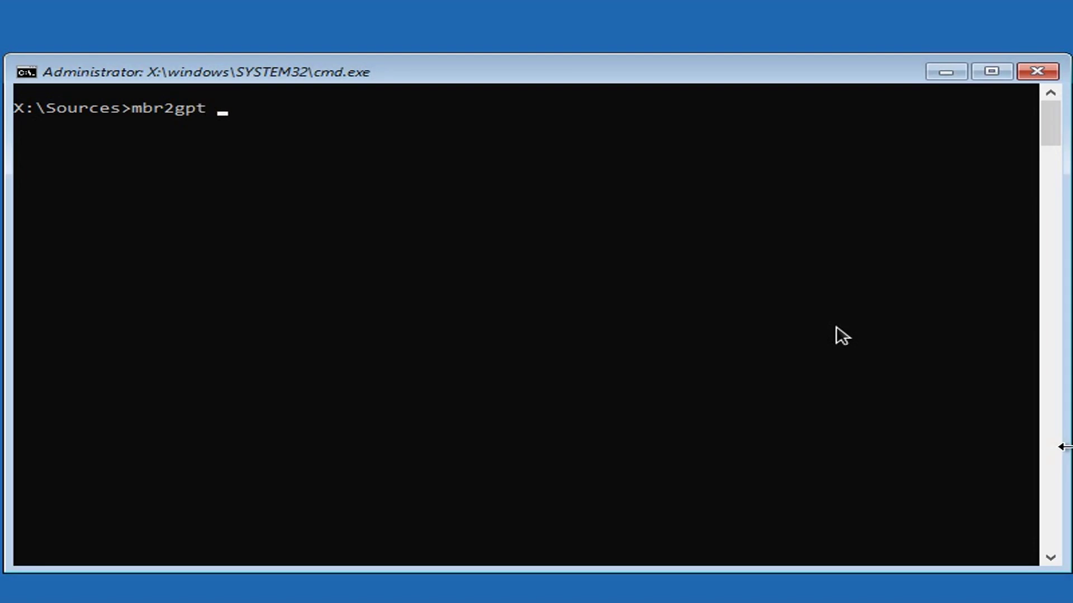
pyautogui.write('  /validate')
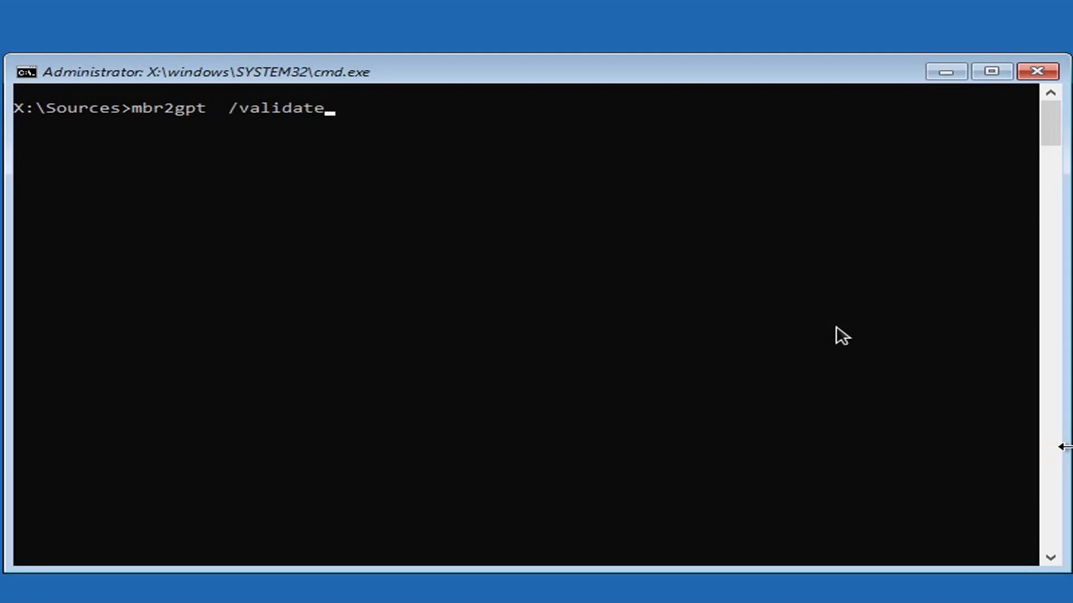
pyautogui.write('  /disk:0')
pyautogui.press('Return')
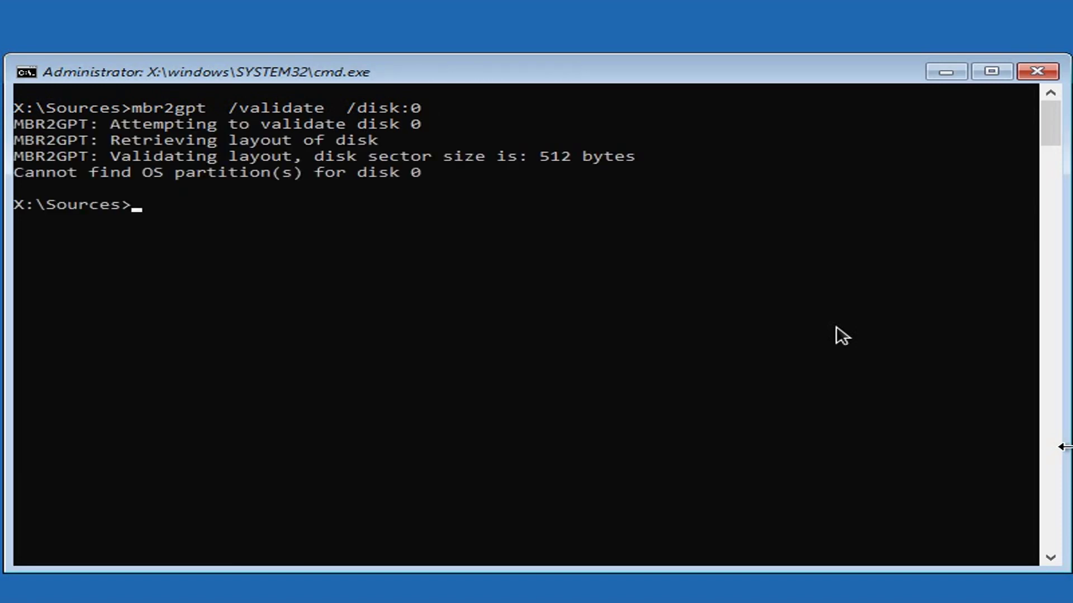
pyautogui.moveTo(13, 172); pyautogui.dragTo(451, 173)
pyautogui.click(452, 239)
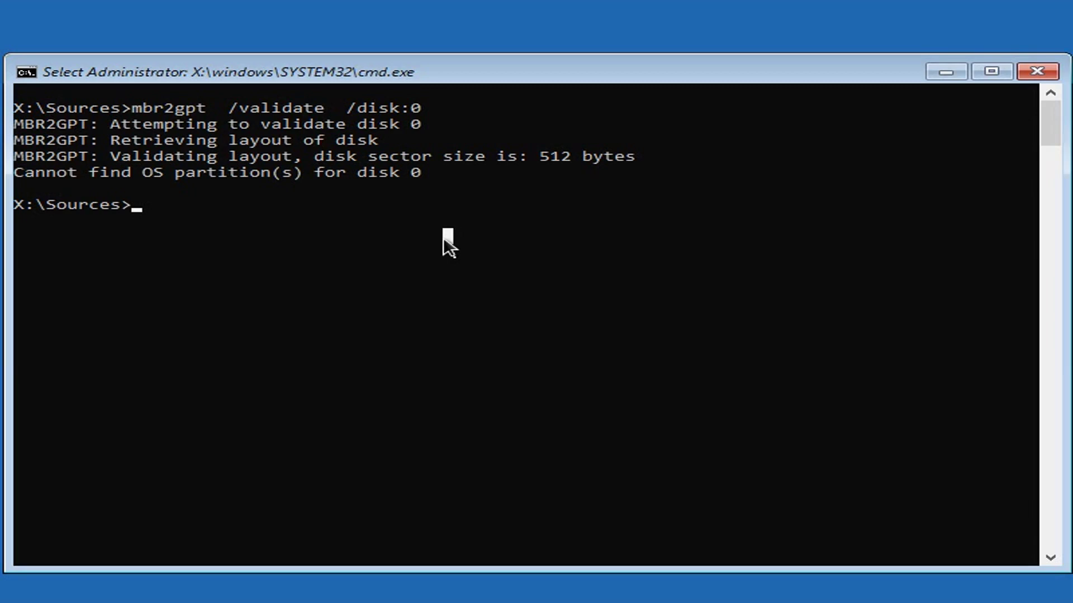
# Start DiskPart again, select disk 0, and list its partitions with "list par" to investigate the OS partition error.
pyautogui.write('art')
pyautogui.press('Return')
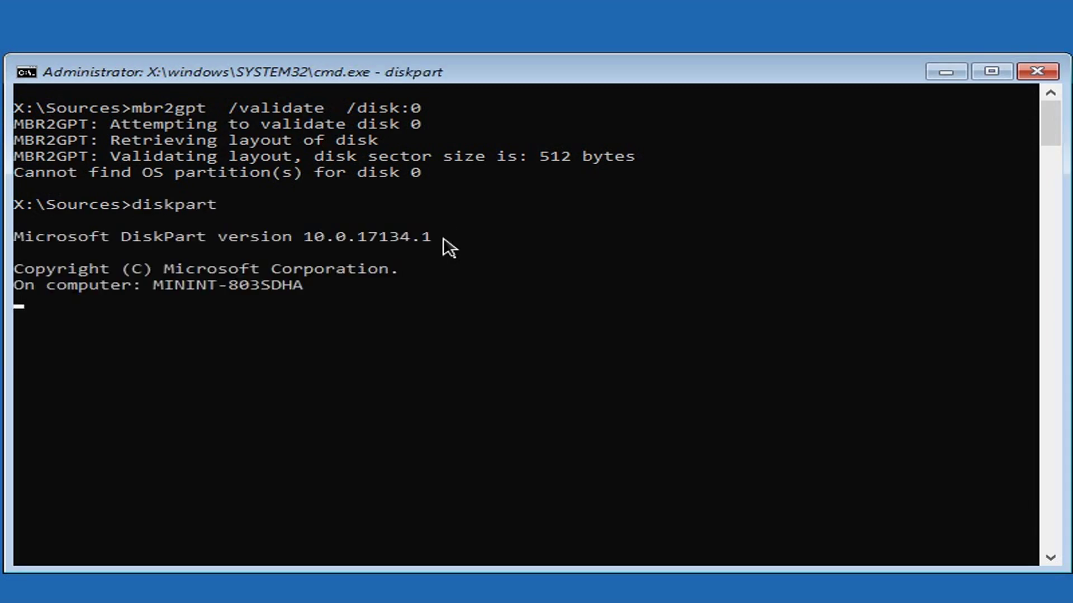
pyautogui.write('sel disk 0')
pyautogui.press('Return')
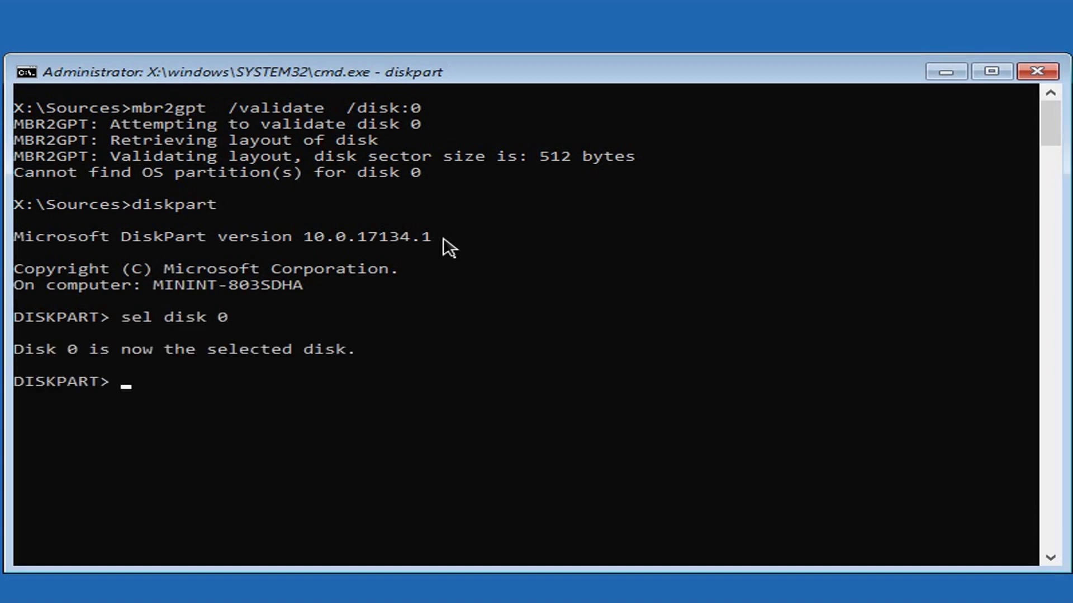
pyautogui.write('list par')
pyautogui.press('Return')
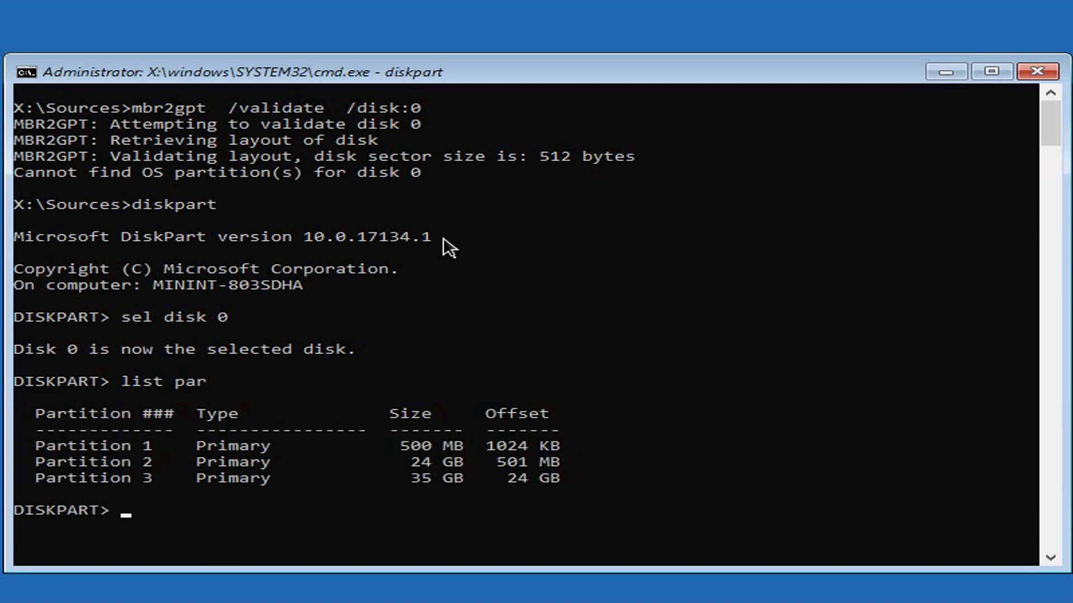
# Select partition 2, the 24 GB partition on disk 0, and assign it the drive letter W:.
pyautogui.click(31, 467)
pyautogui.moveTo(31, 468); pyautogui.dragTo(590, 465)
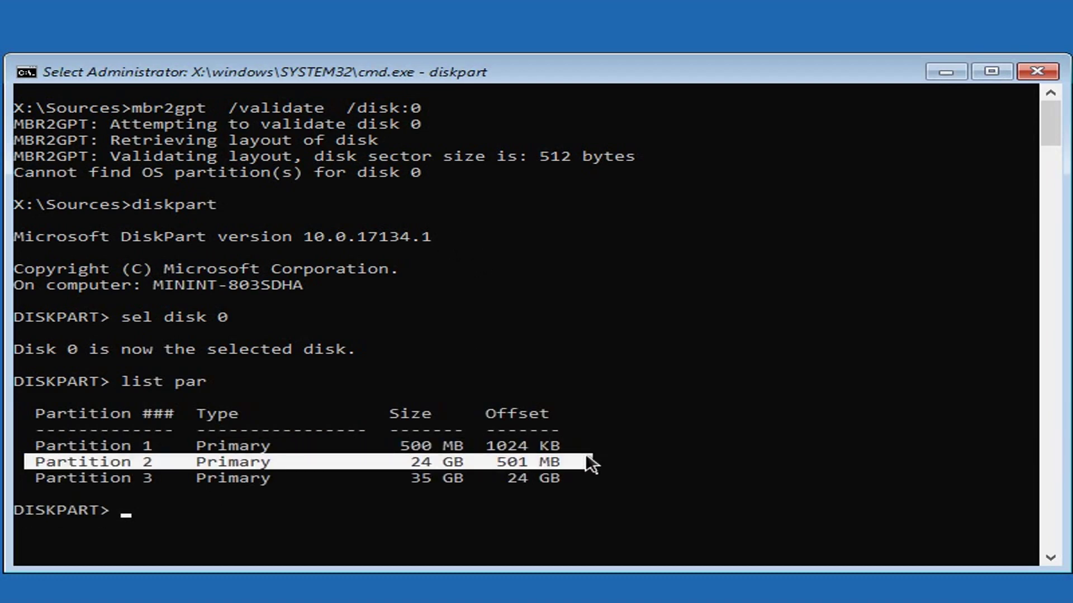
pyautogui.click(591, 465)
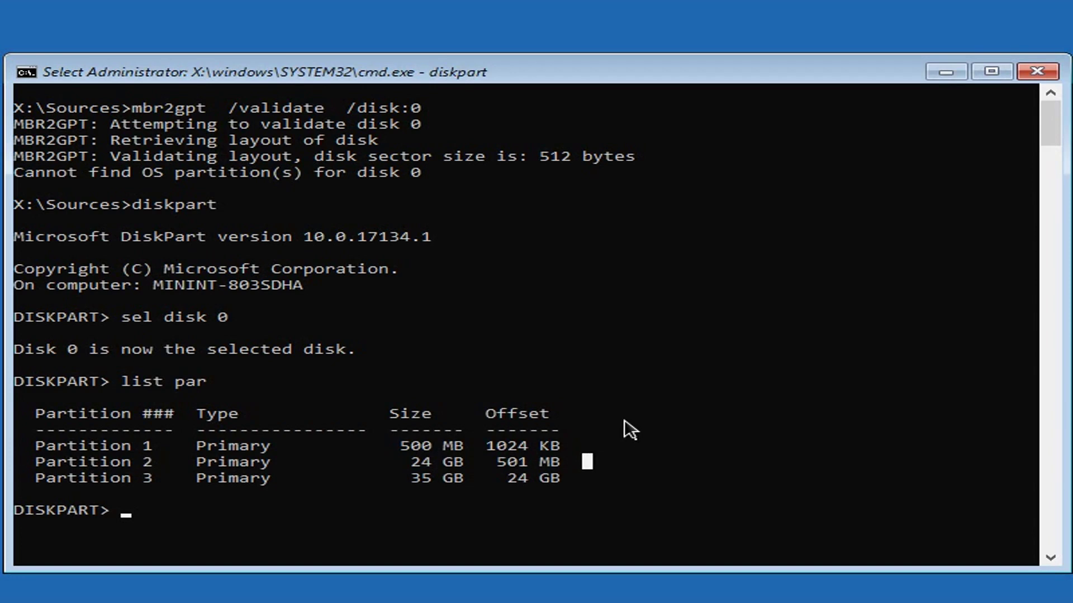
pyautogui.write('sel par 2')
pyautogui.press('Return')
pyautogui.write('assign letter = W')
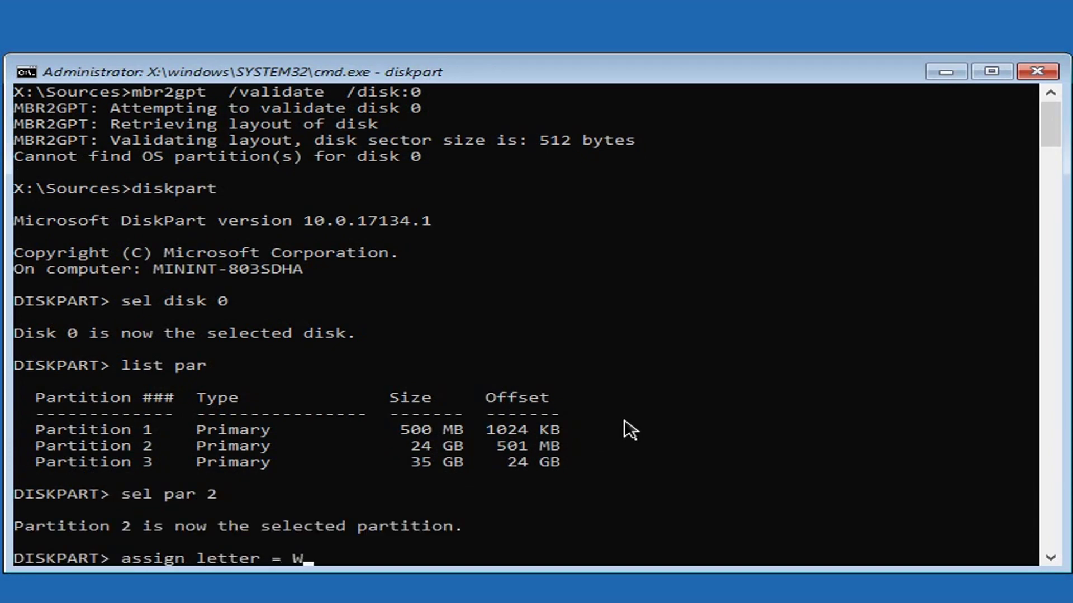
pyautogui.write(':')
pyautogui.press('Return')
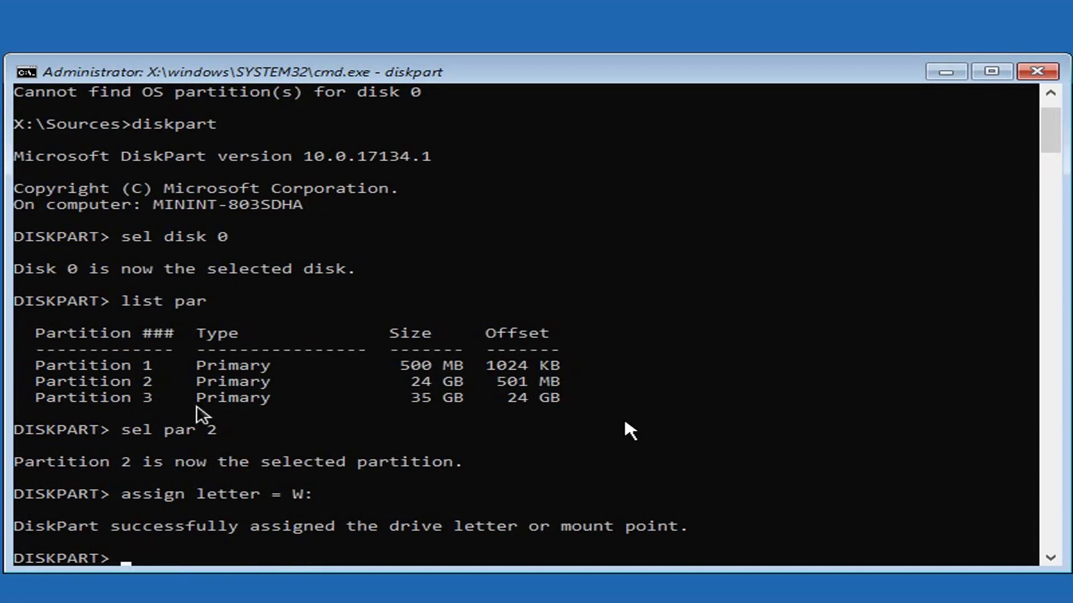
# Select partition 1, assign it drive letter B: with "assign letter = B:", and leave DiskPart.
pyautogui.moveTo(36, 364); pyautogui.dragTo(560, 366)
pyautogui.rightClick(673, 382)
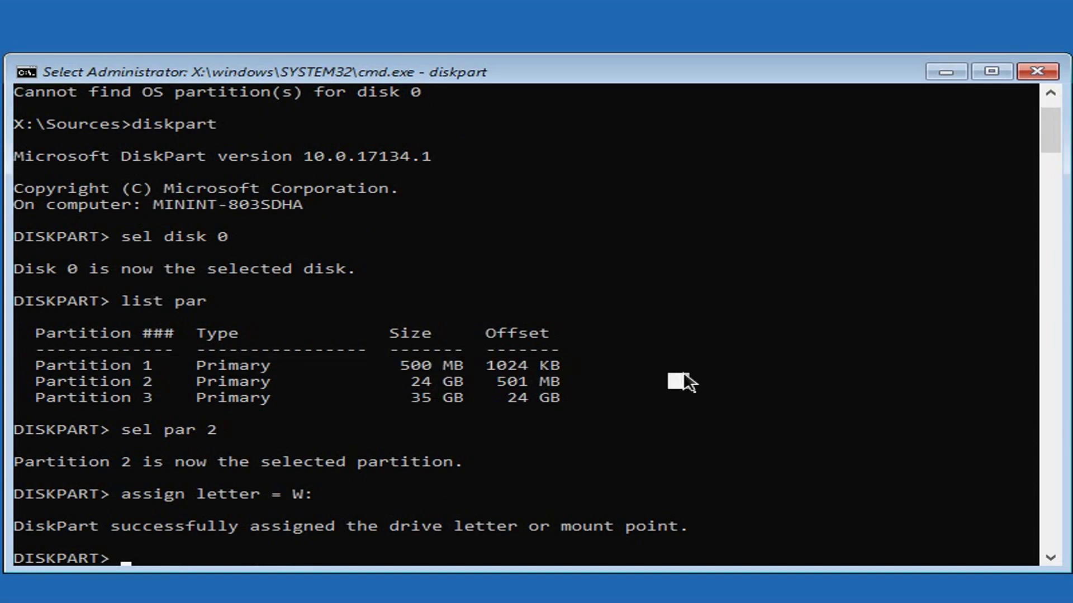
pyautogui.write('sr')
pyautogui.press('BackSpace')
pyautogui.press('BackSpace')
pyautogui.press('BackSpace')
pyautogui.write('sel')
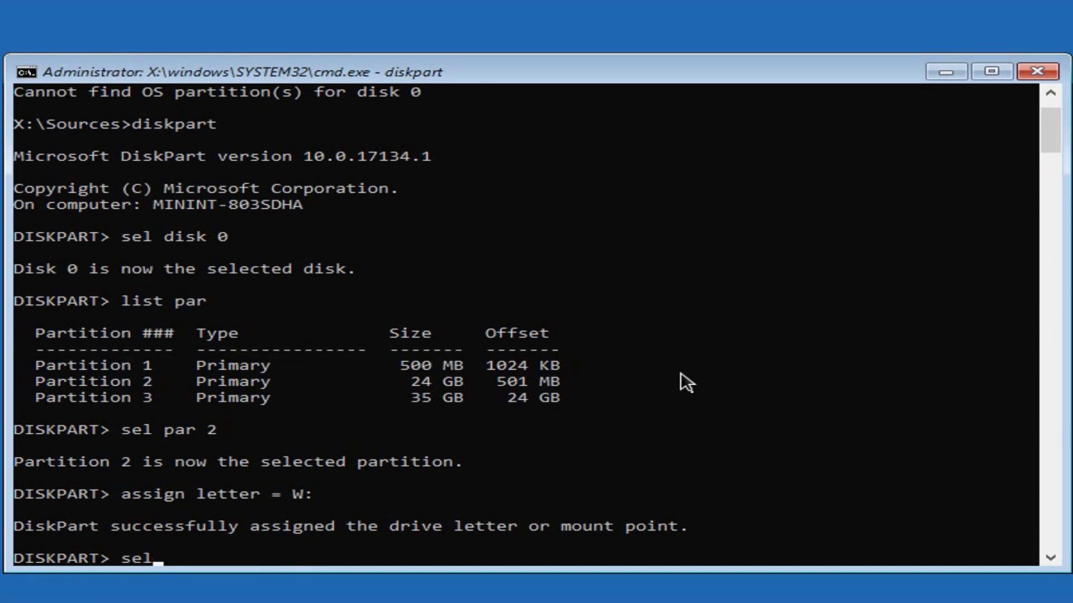
pyautogui.write(' par 1')
pyautogui.press('Return')
pyautogui.write('ass')
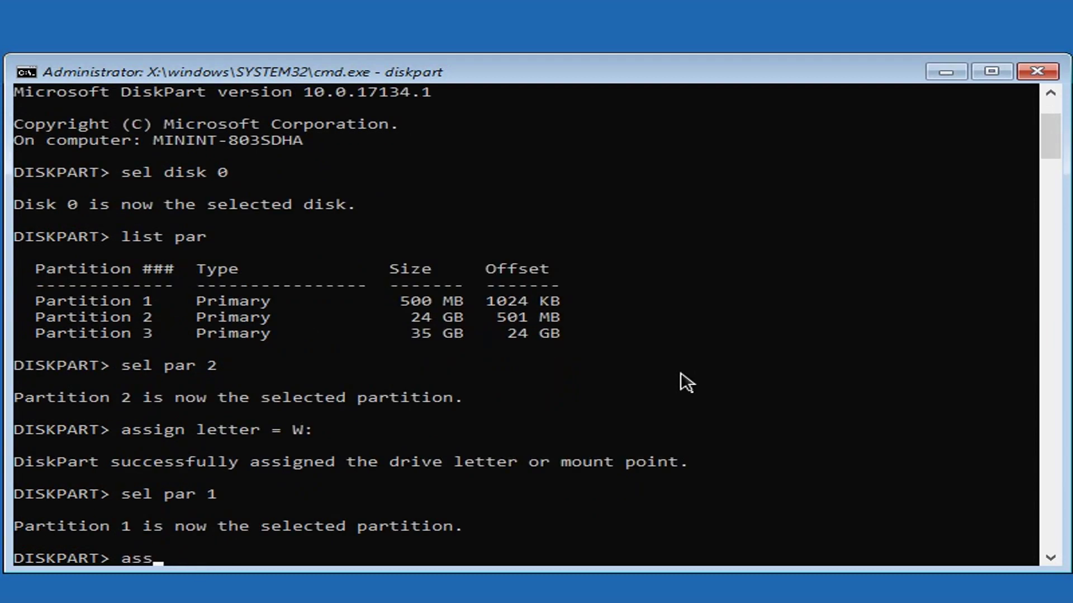
pyautogui.write('ign letter = B:')
pyautogui.press('Return')
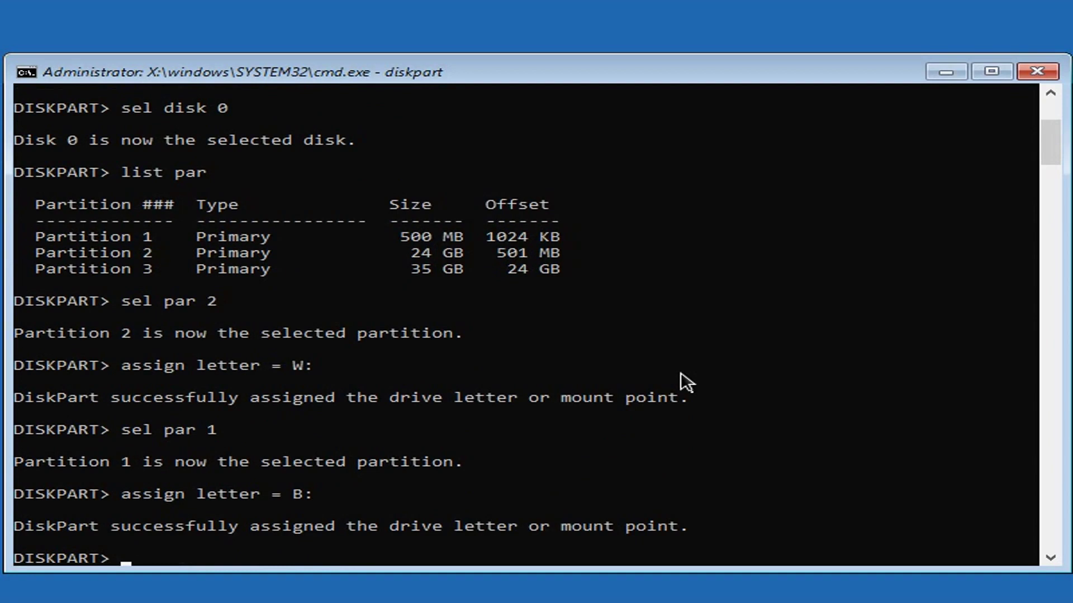
pyautogui.write('exit')
pyautogui.press('Return')
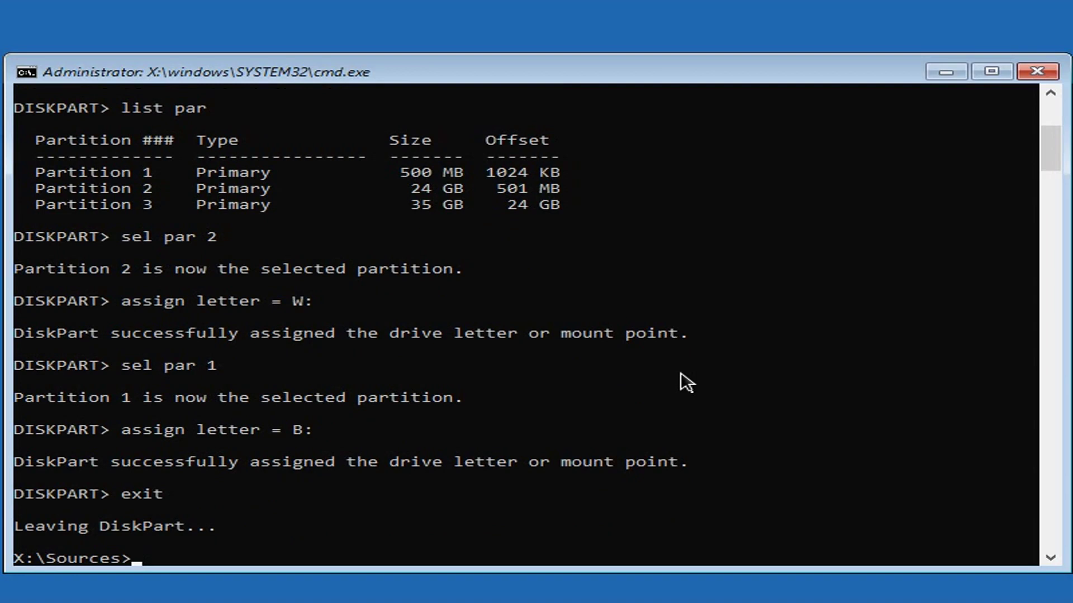
# List all files and folders, including hidden ones, in the roots of W: and B: with "dir /a".
pyautogui.write('dir /a W:\\')
pyautogui.press('Return')
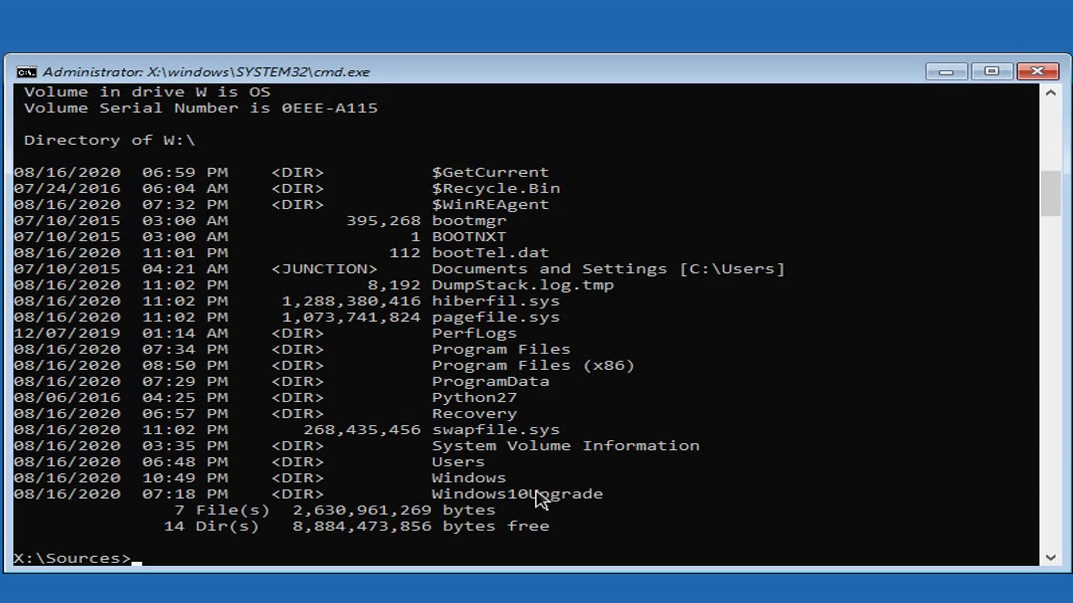
pyautogui.press('Up')
pyautogui.press('BackSpace')
pyautogui.write('B:\\')
pyautogui.press('Return')
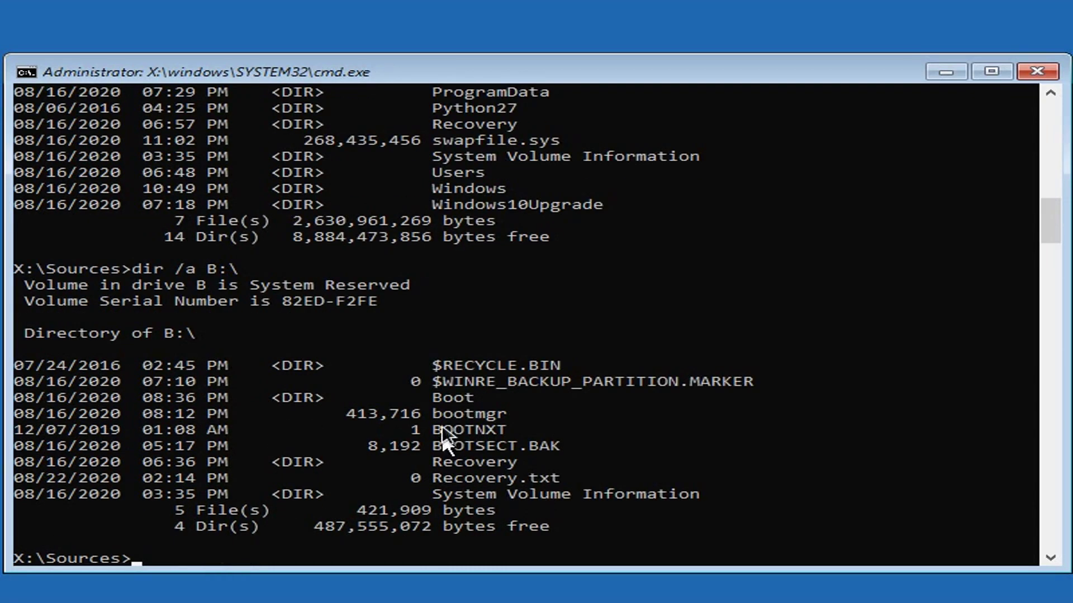
# List the contents of the Boot folder with "dir /a B:\Boot" and look for the BCD file.
pyautogui.moveTo(425, 393); pyautogui.dragTo(528, 396)
pyautogui.click(602, 395)
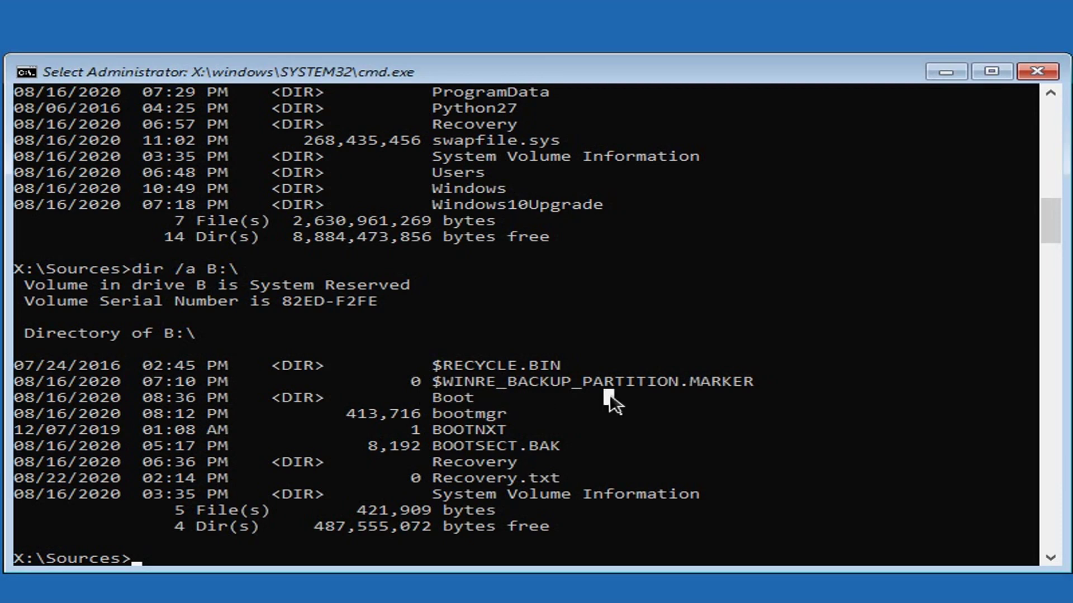
pyautogui.press('Up')
pyautogui.write('Boot')
pyautogui.press('Return')
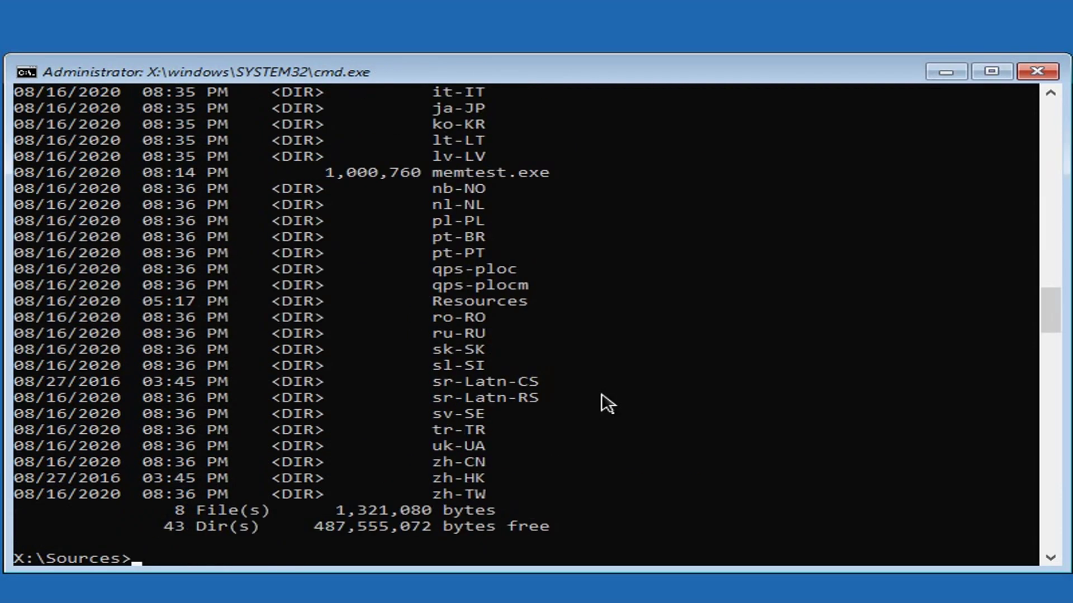
pyautogui.scroll(9, 642, 374)
pyautogui.moveTo(436, 155); pyautogui.dragTo(479, 154)
pyautogui.click(551, 169)
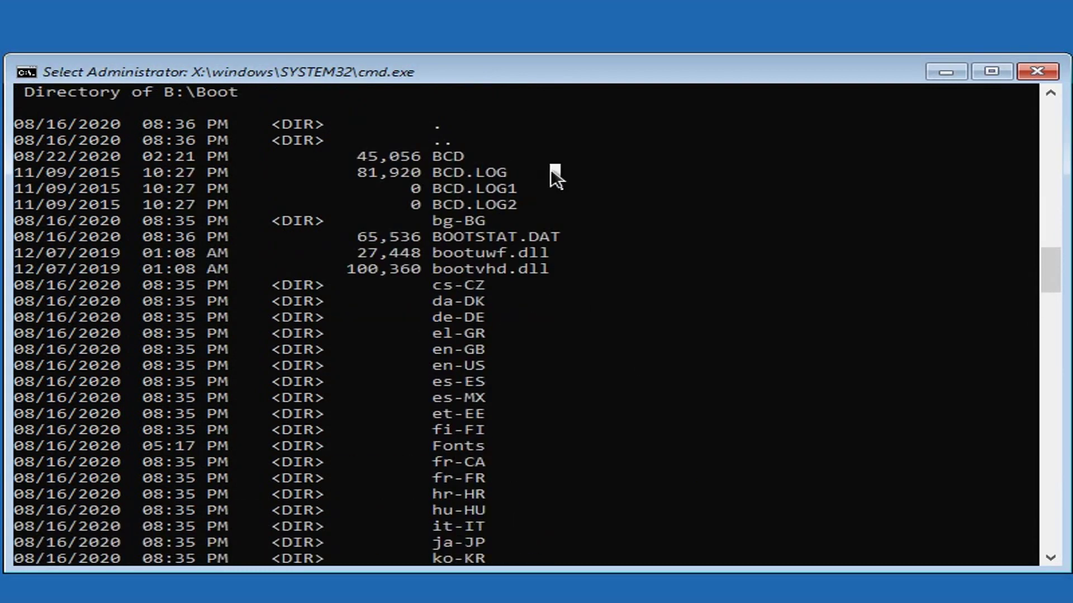
pyautogui.scroll(-10, 549, 171)
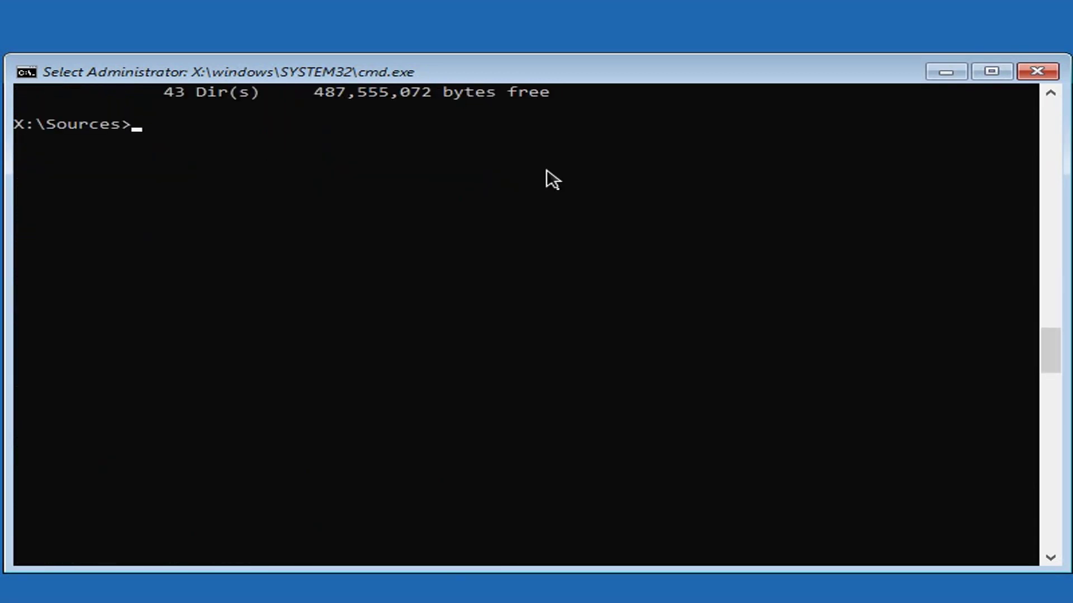
# Clear the screen and list every boot entry with "bcdedit /store B:\boot\BCD /enum all".
pyautogui.write('cls')
pyautogui.press('Return')
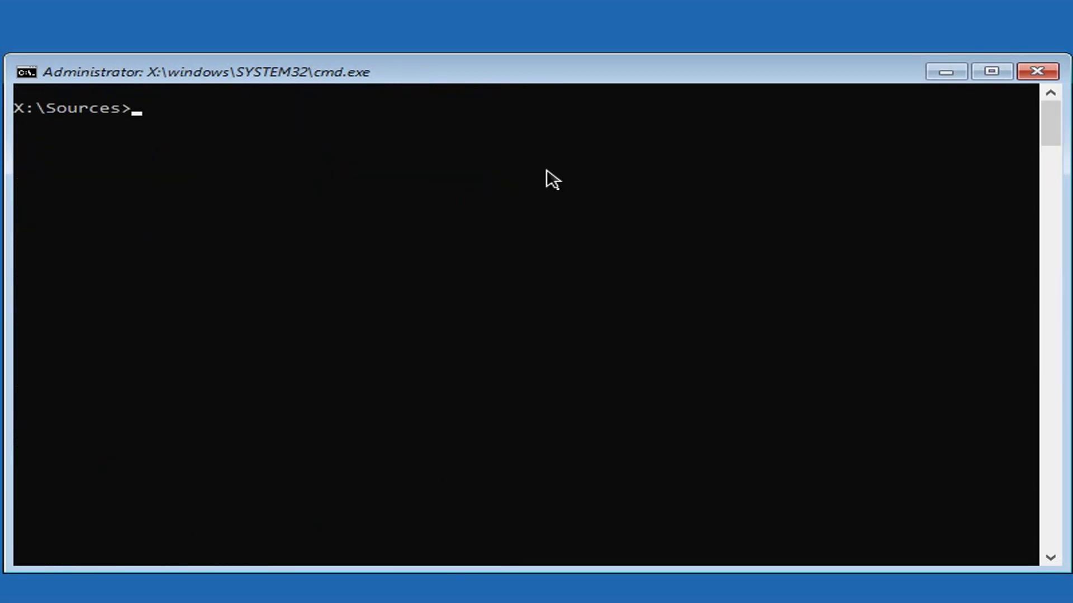
pyautogui.write('bcdedit  /store  B:\\boot\\BCD  /enum  all')
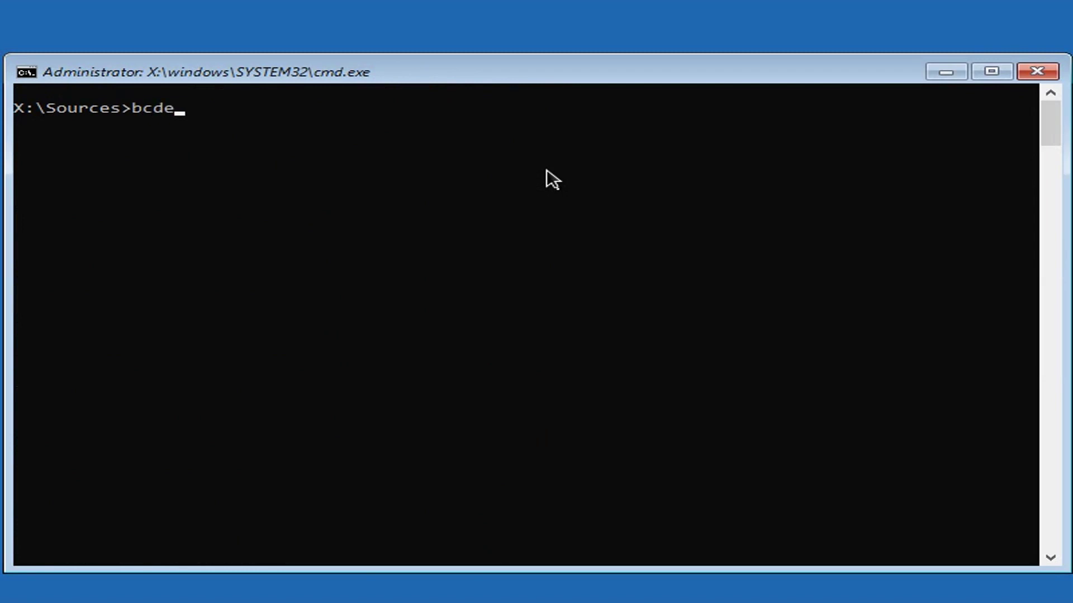
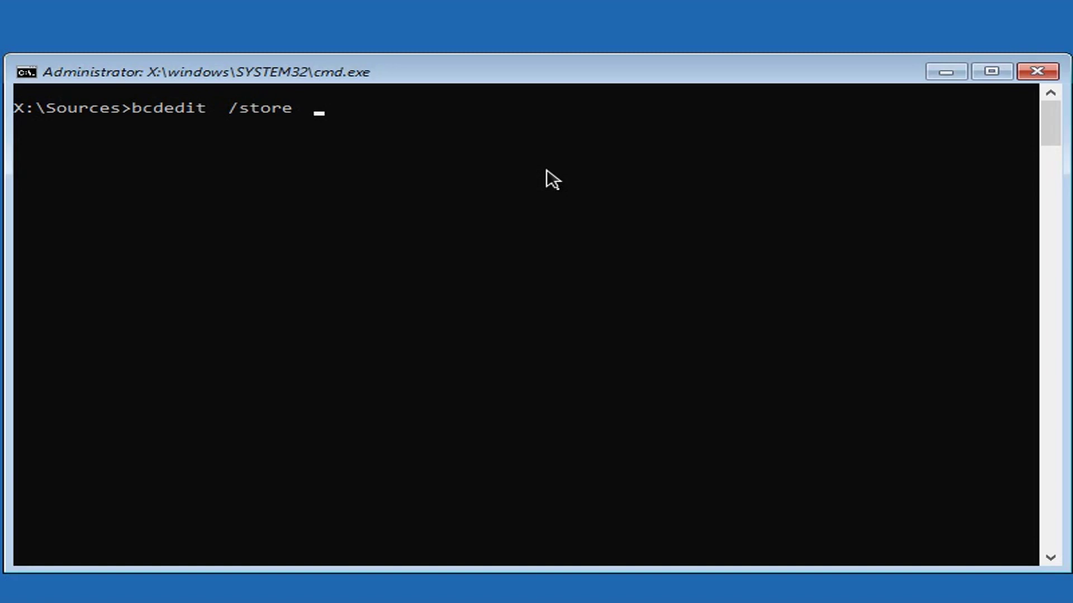
pyautogui.write('/store  B:\\boot\\BCD')
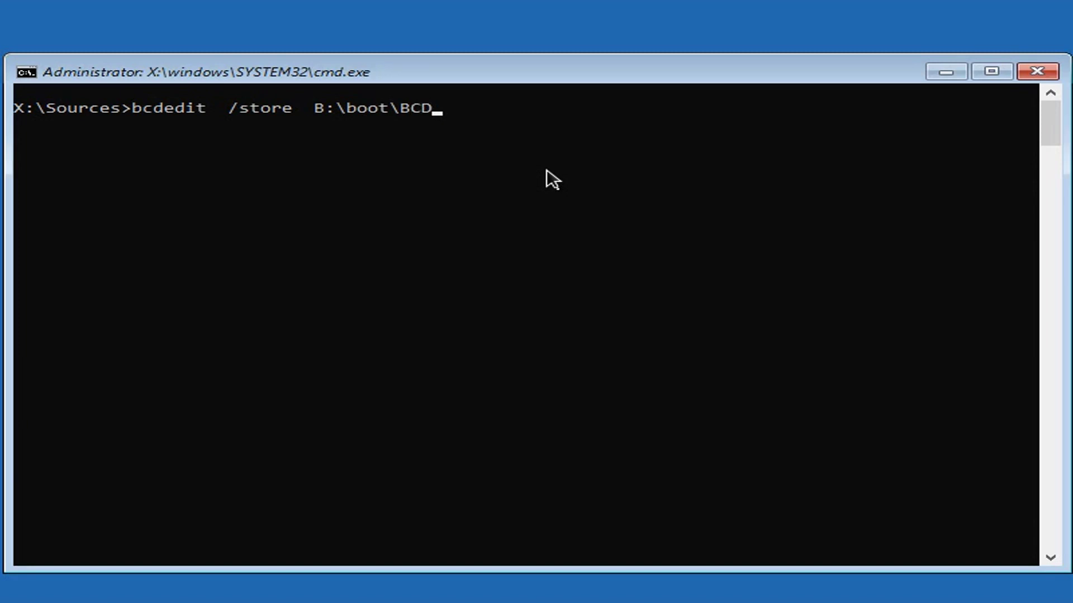
pyautogui.write('  /enum  all')
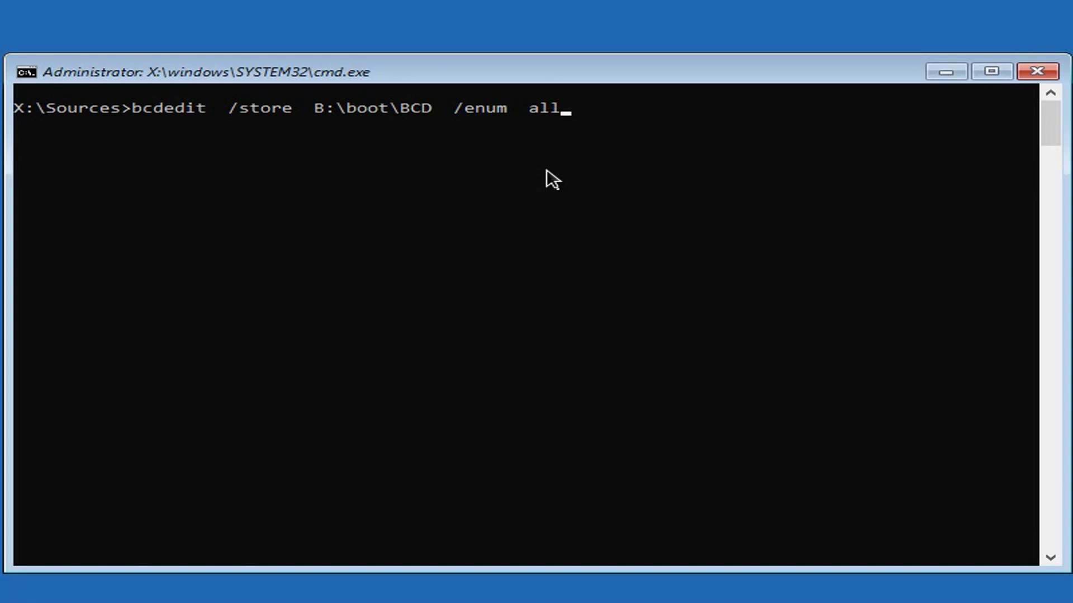
pyautogui.press('Return')
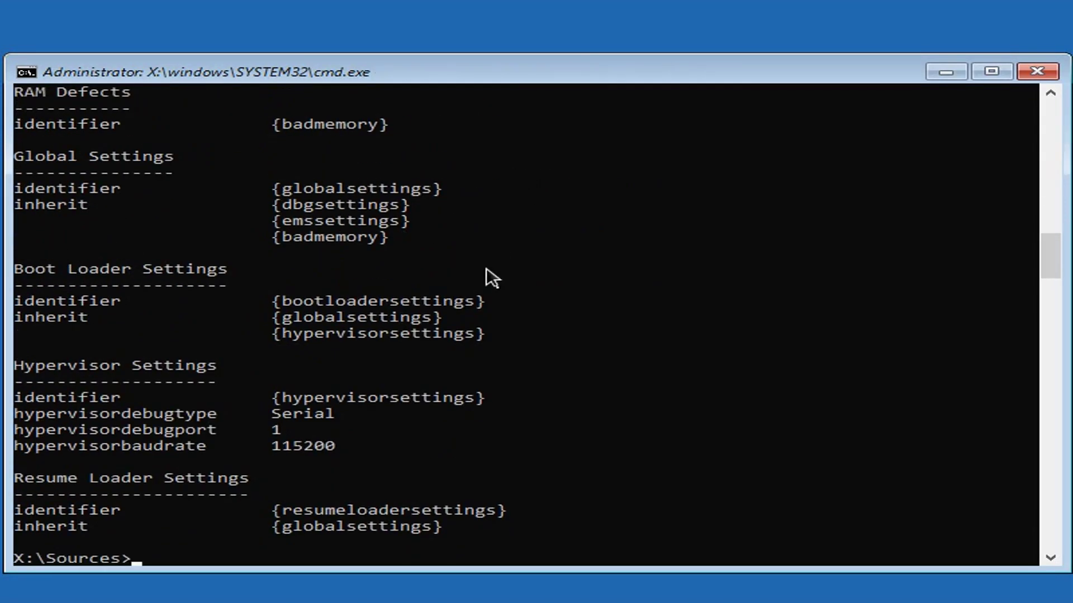
# Review the BCD listing back to its beginning, examining the Windows Boot Manager and Windows Boot Loader entries.
pyautogui.scroll(1, 487, 408)
pyautogui.scroll(7, 488, 407)
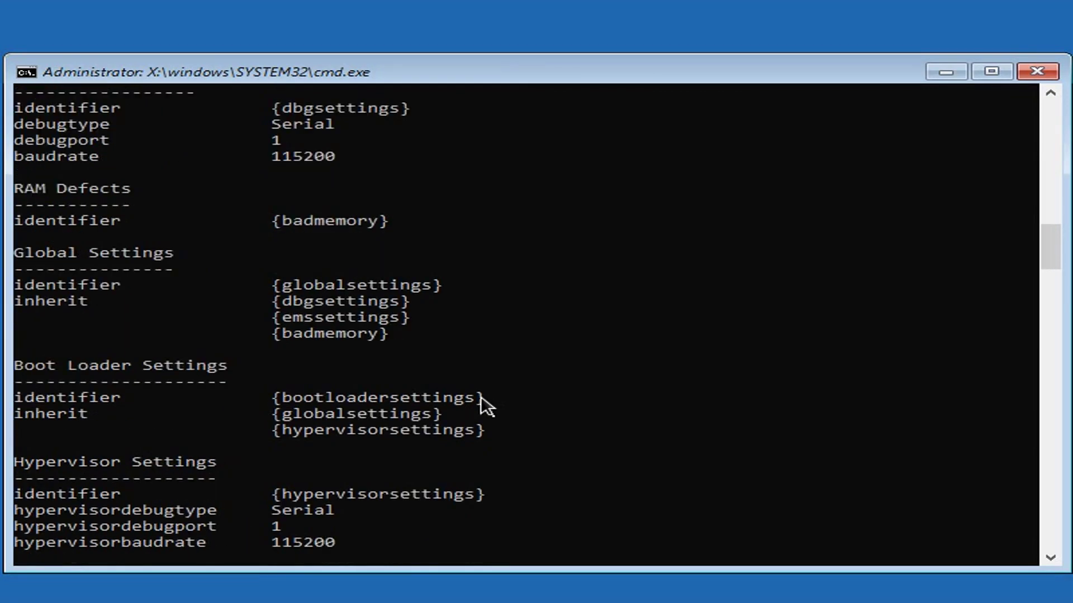
pyautogui.scroll(5, 487, 407)
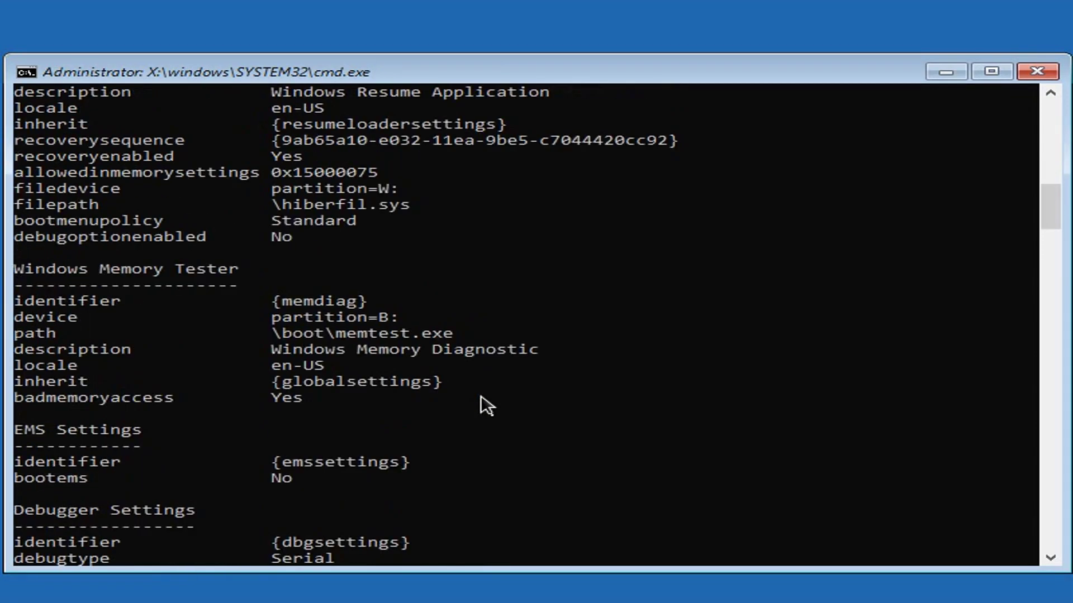
pyautogui.scroll(11, 481, 397)
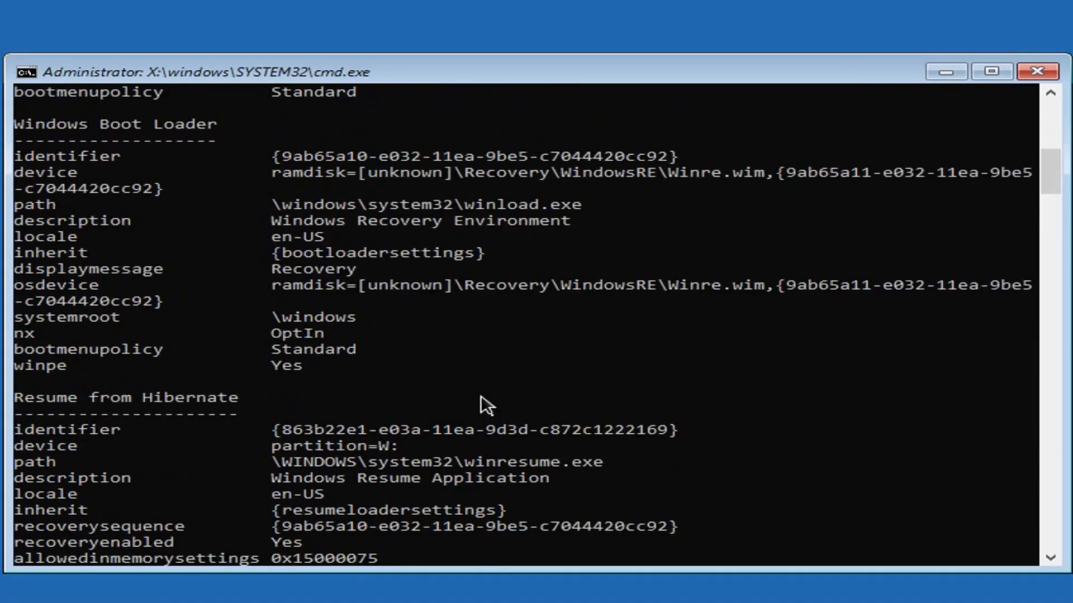
pyautogui.scroll(6, 483, 401)
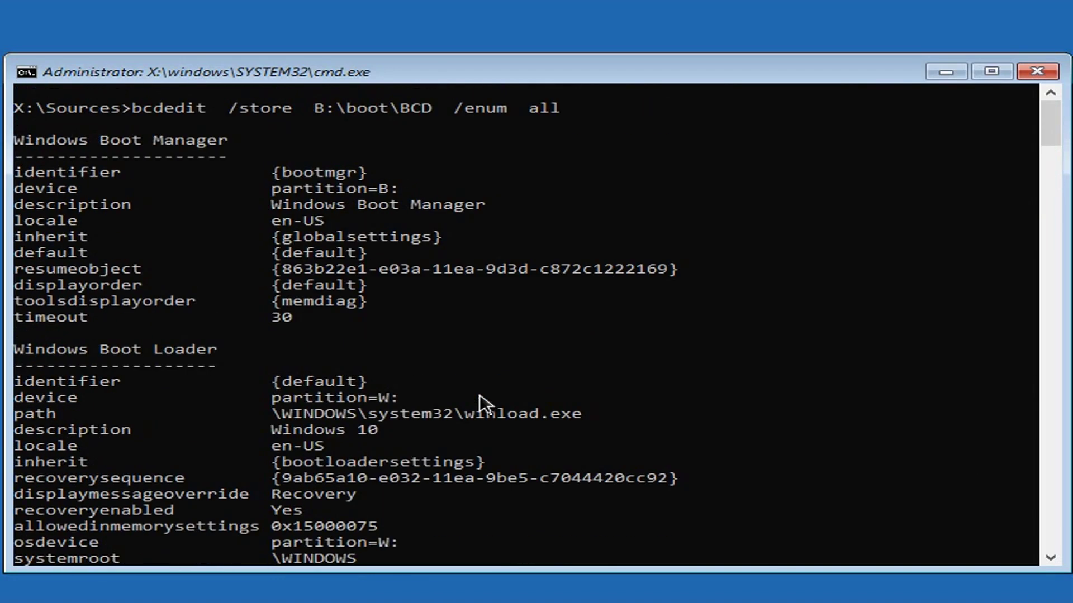
pyautogui.scroll(-4, 385, 311)
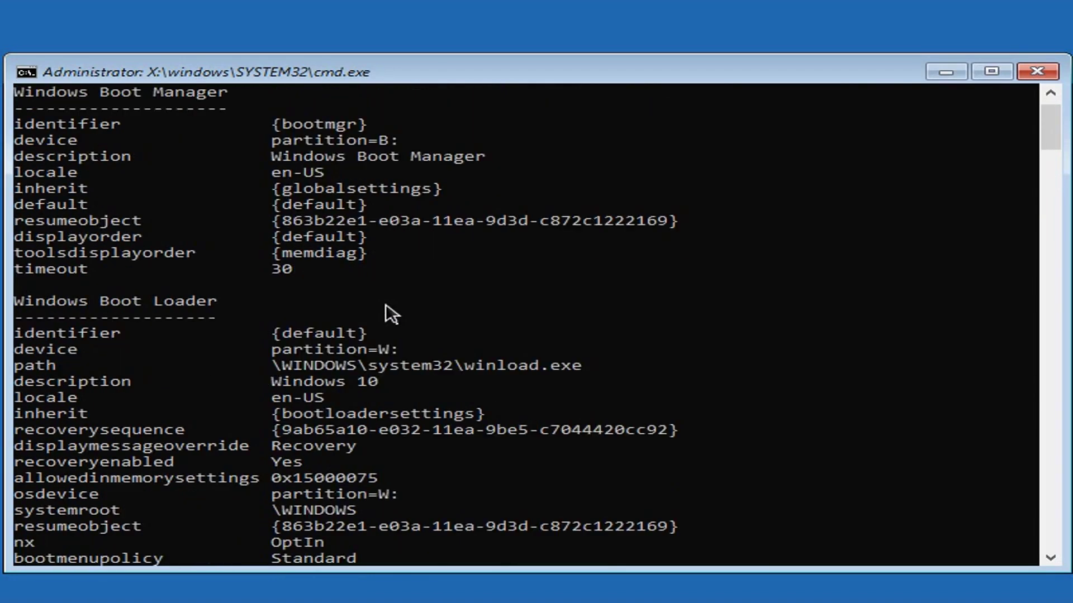
pyautogui.scroll(-3, 385, 313)
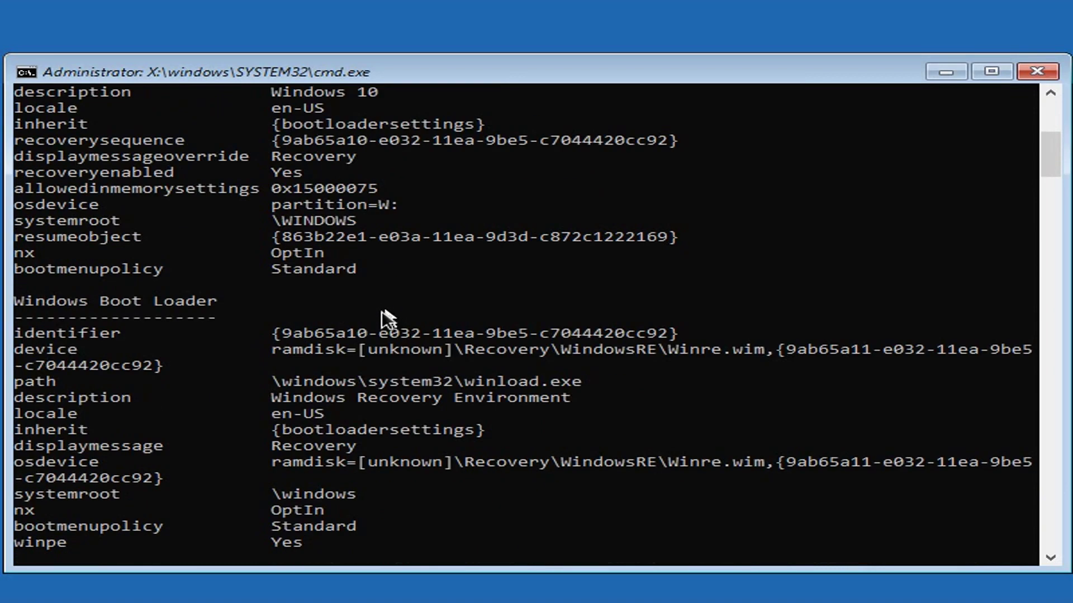
# Check the device and osdevice values of the Windows Recovery Environment boot loader, and look through the remaining BCD entries.
pyautogui.click(373, 350)
pyautogui.moveTo(437, 349); pyautogui.dragTo(445, 350)
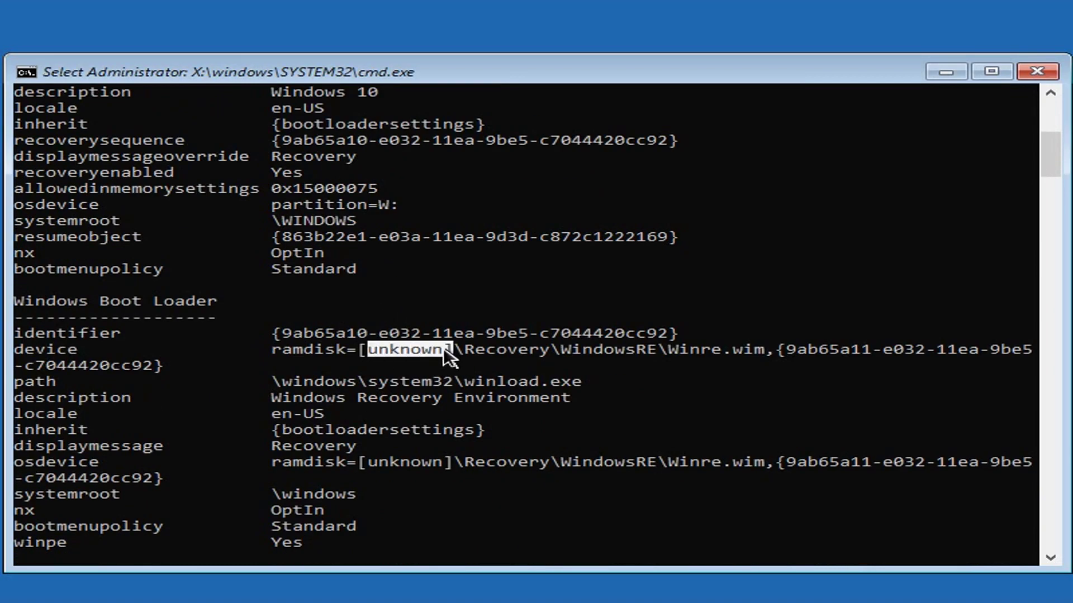
pyautogui.scroll(-1, 373, 361)
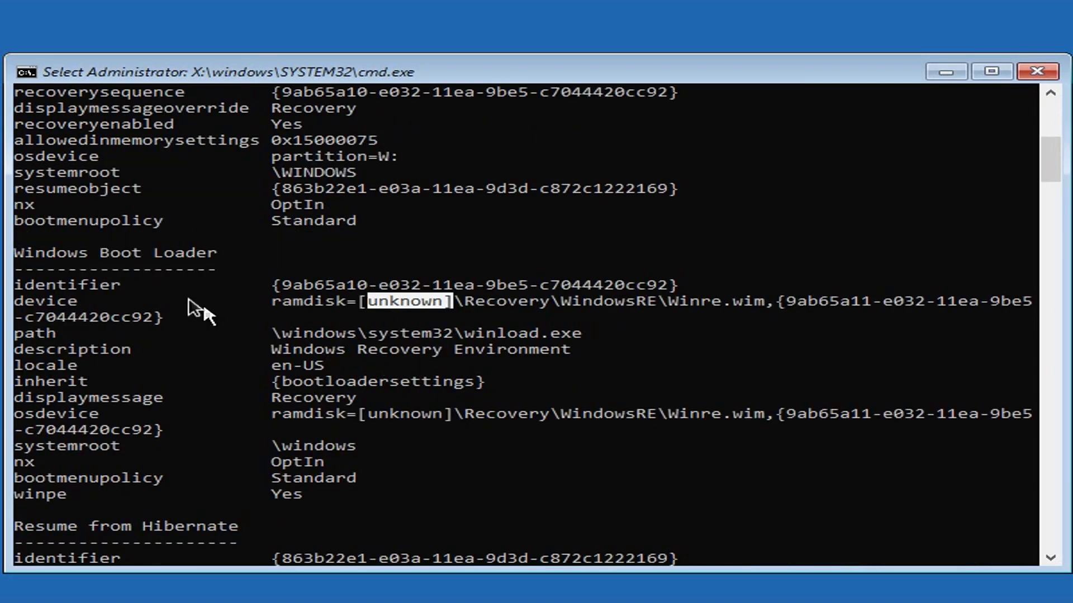
pyautogui.moveTo(373, 417); pyautogui.dragTo(451, 428)
pyautogui.click(437, 429)
pyautogui.scroll(-4, 346, 357)
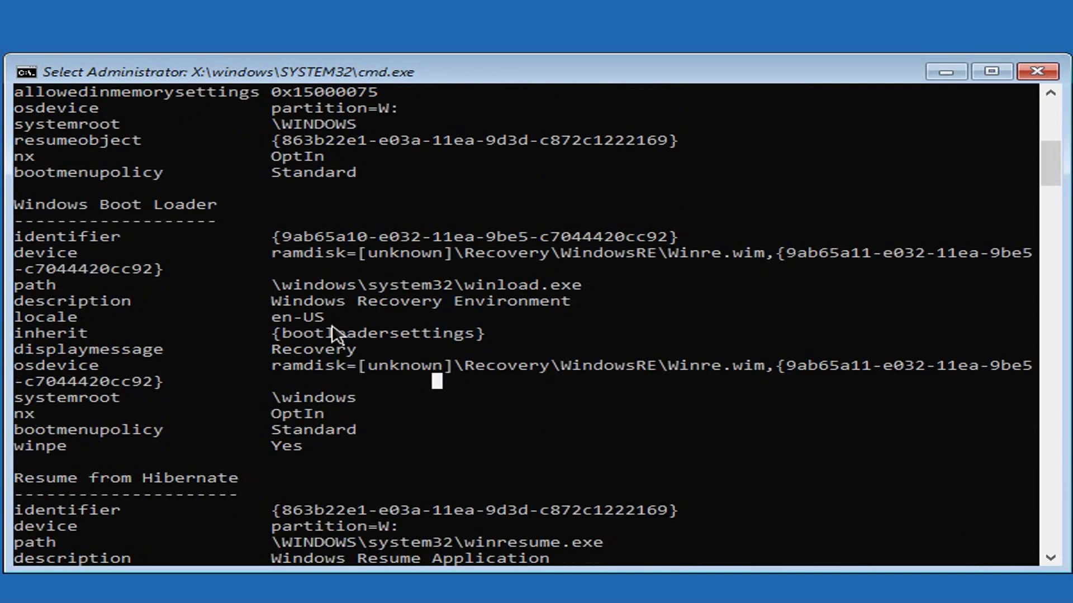
pyautogui.scroll(-8, 336, 337)
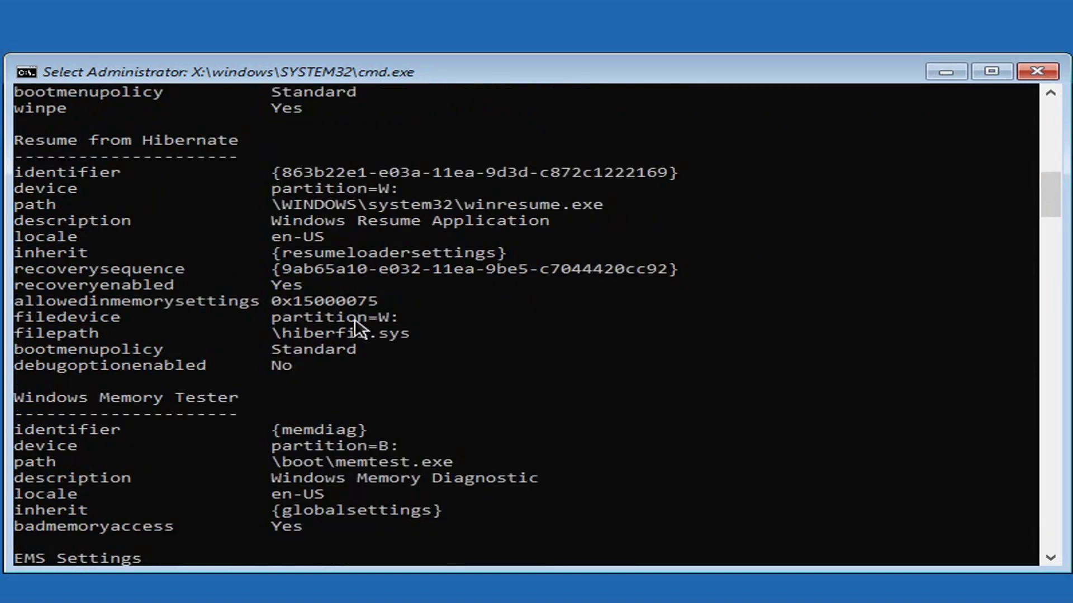
pyautogui.scroll(-13, 357, 329)
pyautogui.scroll(6, 358, 330)
pyautogui.scroll(17, 353, 327)
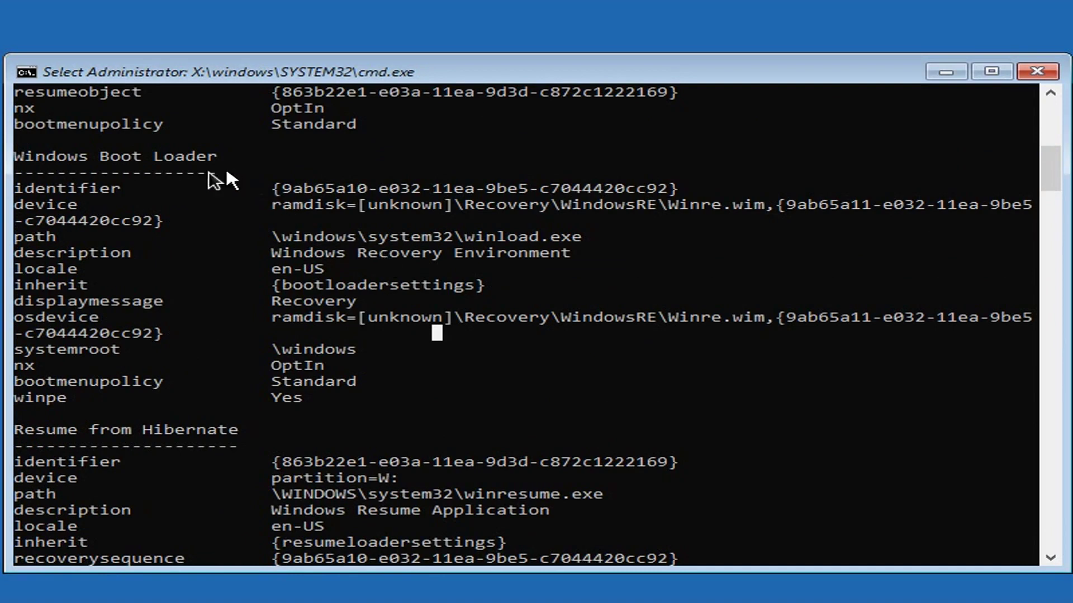
# Copy the identifier, including its braces, of the Windows Recovery Environment boot loader entry.
pyautogui.moveTo(134, 189); pyautogui.dragTo(8, 190)
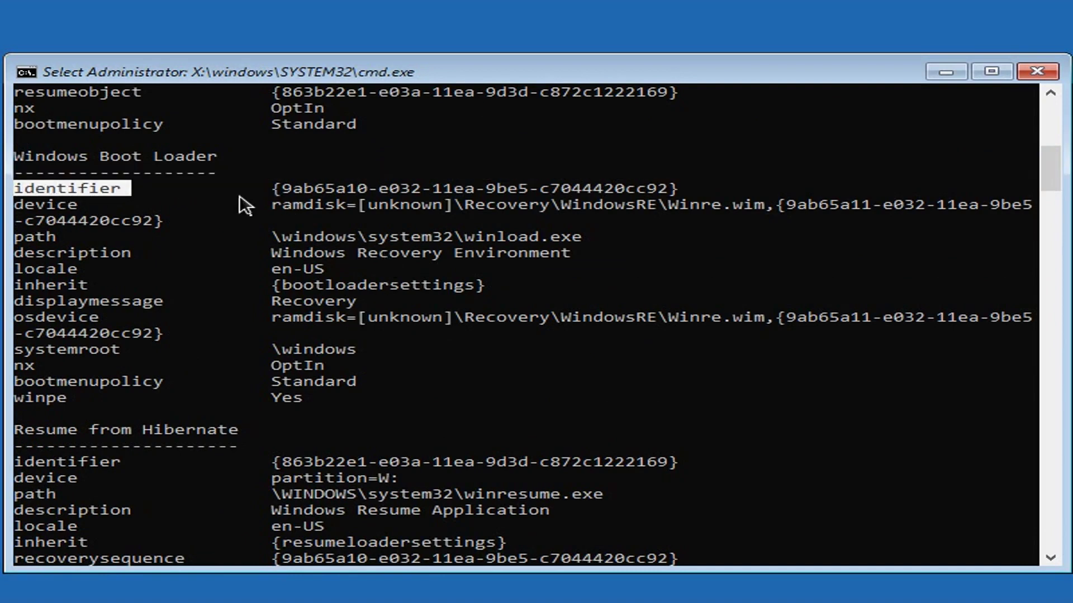
pyautogui.moveTo(263, 189); pyautogui.dragTo(683, 196)
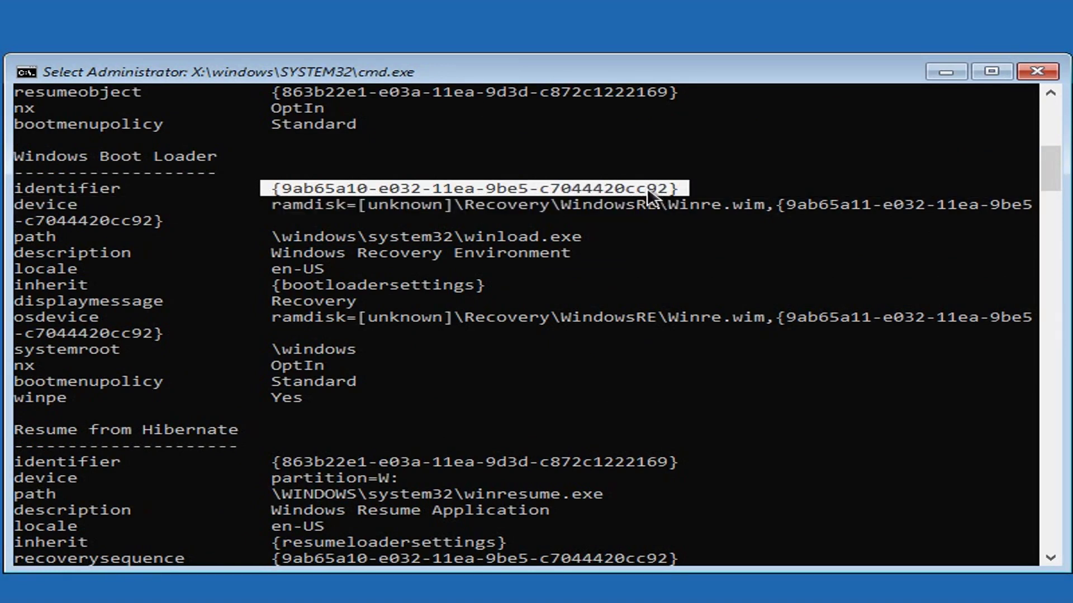
pyautogui.rightClick(647, 187)
pyautogui.scroll(-20, 647, 212)
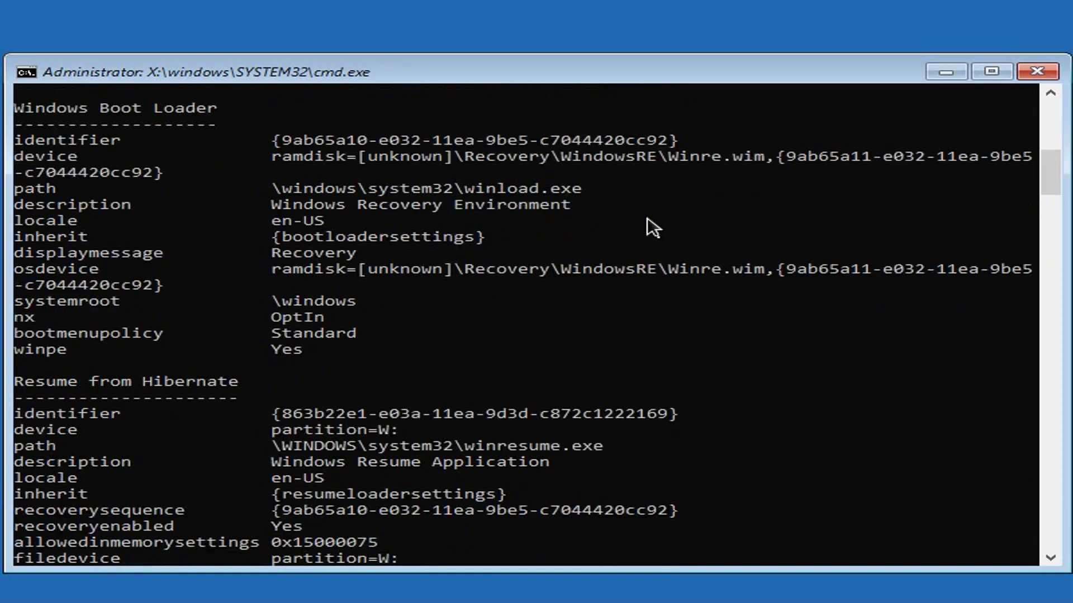
# Delete the Windows Recovery Environment entry with "bcdedit /store B:\boot\bcd /delete {9ab65a10-e032-11ea-9be5-c7044420cc92}".
pyautogui.scroll(-9, 648, 223)
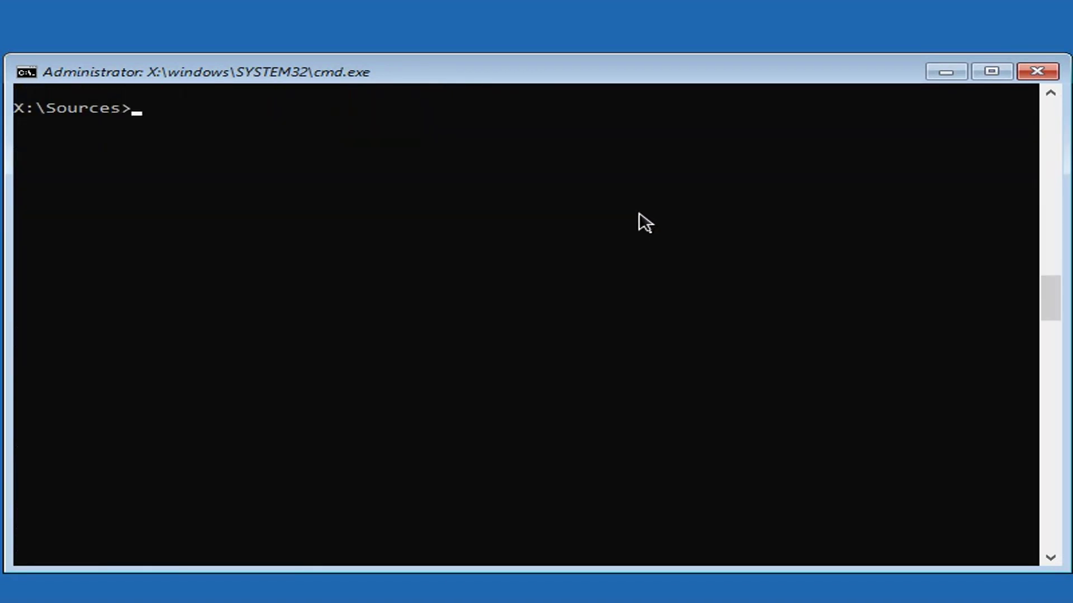
pyautogui.write('bcdedit')
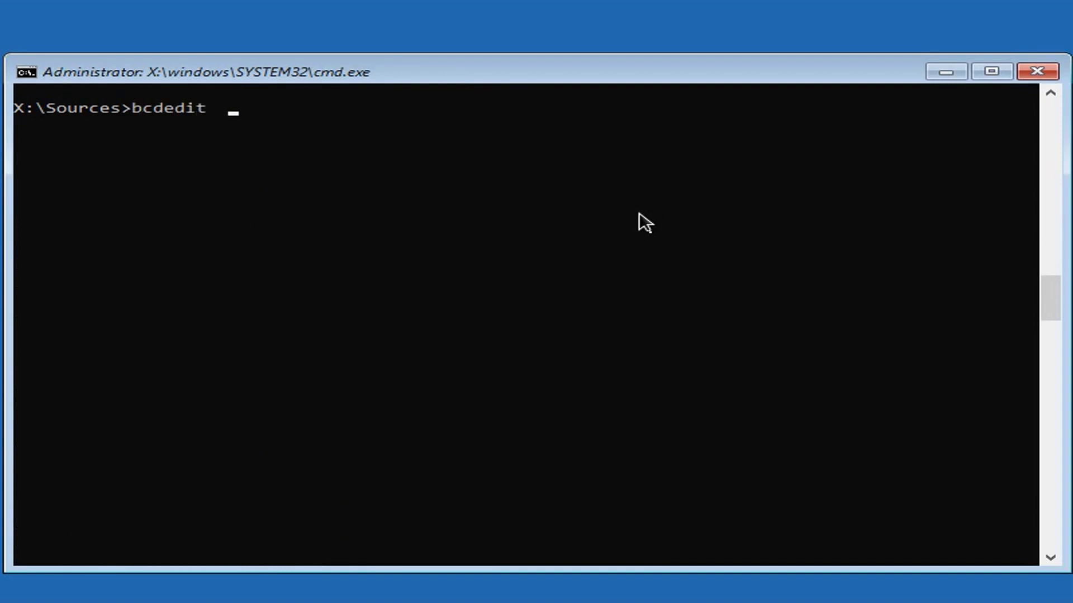
pyautogui.write('  /')
pyautogui.write('store')
pyautogui.write('  B:\x08oot')
pyautogui.write('\\bcd')
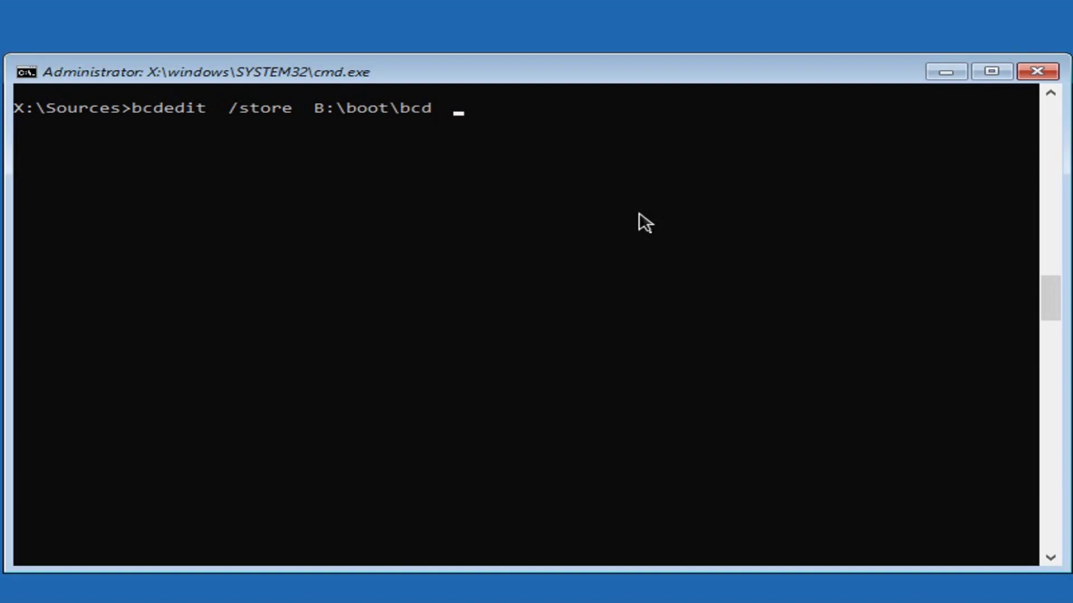
pyautogui.write('  /delete')
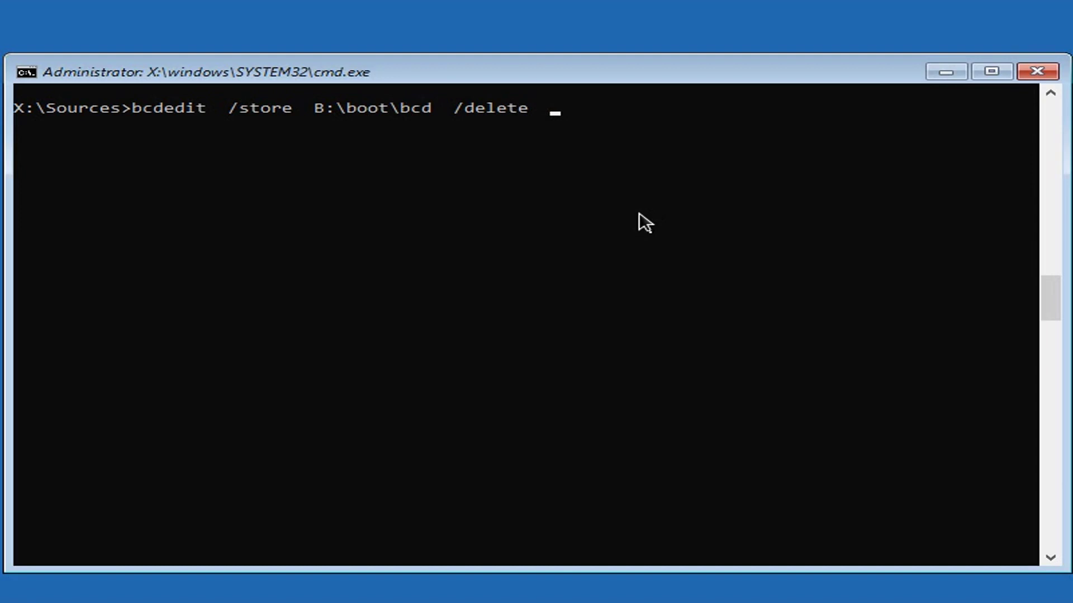
pyautogui.write('{9ab65a10-e032-11ea-9be5-c7044420cc92}')
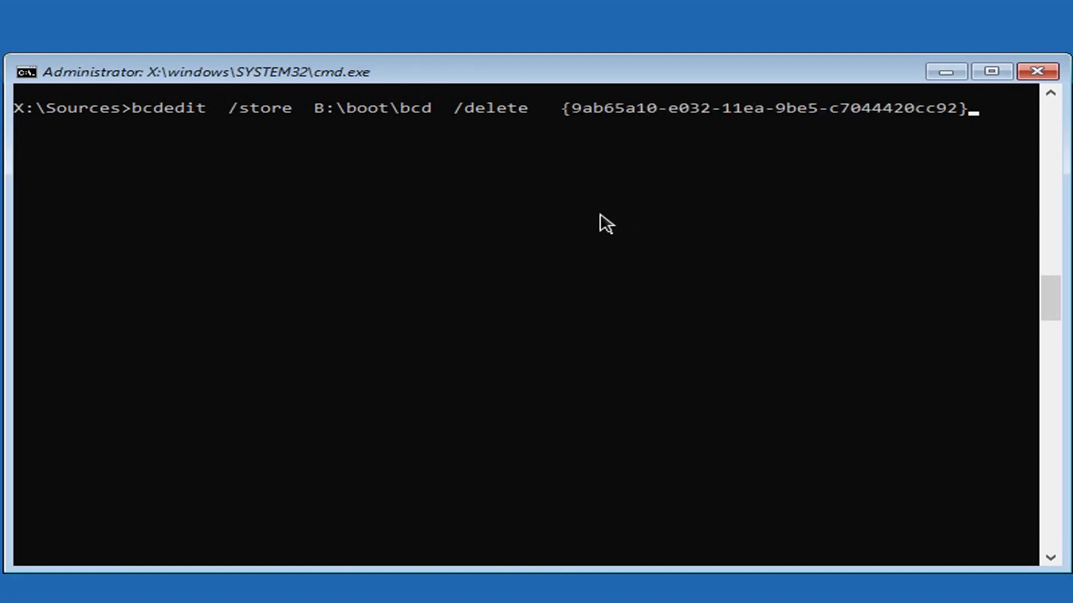
pyautogui.press('Return')
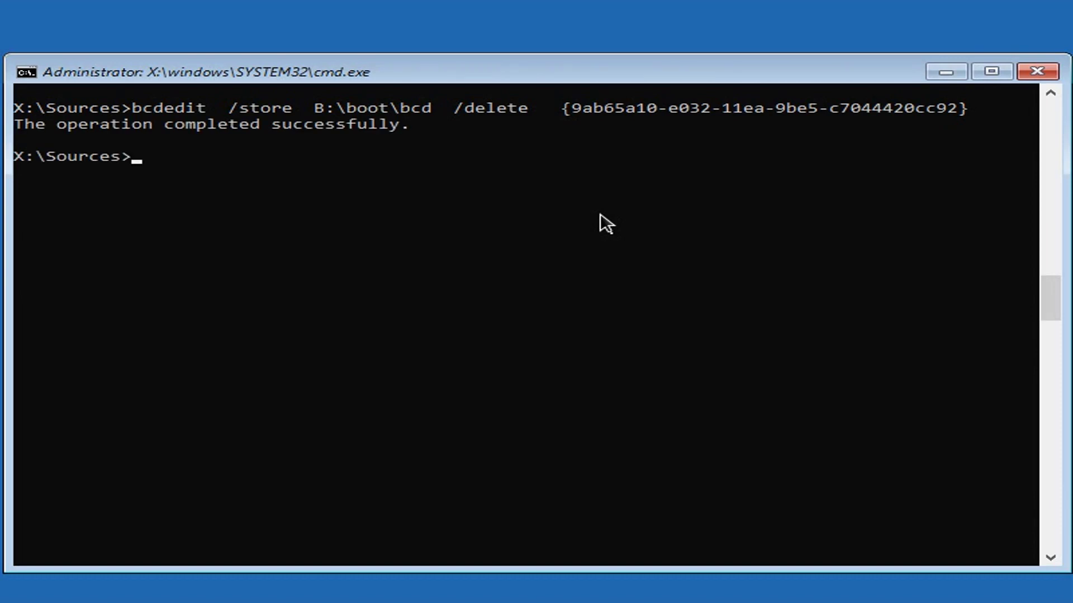
pyautogui.press('Return')
pyautogui.press('Return')
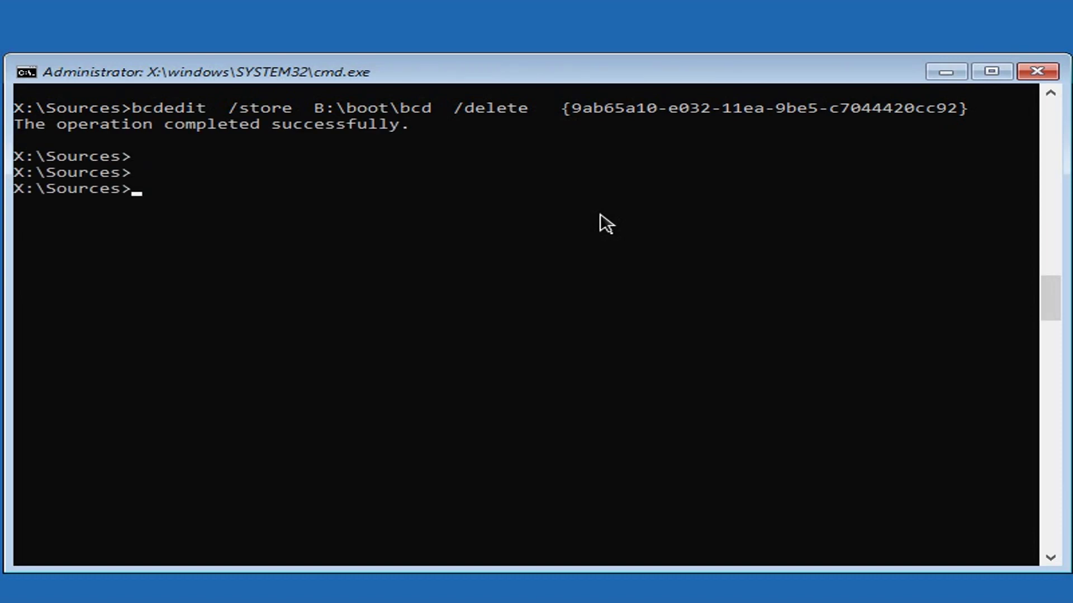
# Reuse the previous command, replacing the delete option and identifier, to run "bcdedit /store B:\boot\bcd /enum all".
pyautogui.press('Up')
pyautogui.press('BackSpace')
pyautogui.press('BackSpace')
pyautogui.press('BackSpace')
pyautogui.press('BackSpace')
pyautogui.press('BackSpace')
pyautogui.press('BackSpace')
pyautogui.press('BackSpace')
pyautogui.press('BackSpace')
pyautogui.press('BackSpace')
pyautogui.press('BackSpace')
pyautogui.press('BackSpace')
pyautogui.press('BackSpace')
pyautogui.press('BackSpace')
pyautogui.press('BackSpace')
pyautogui.press('BackSpace')
pyautogui.press('BackSpace')
pyautogui.press('BackSpace')
pyautogui.press('BackSpace')
pyautogui.press('BackSpace')
pyautogui.press('BackSpace')
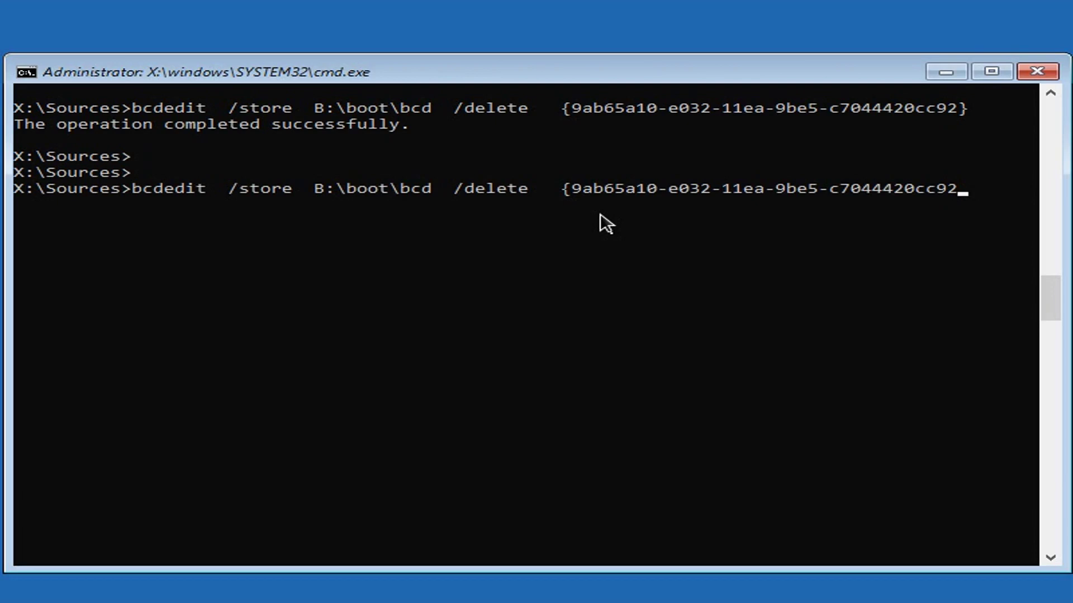
pyautogui.press('BackSpace')
pyautogui.press('BackSpace')
pyautogui.press('BackSpace')
pyautogui.write('enum all')
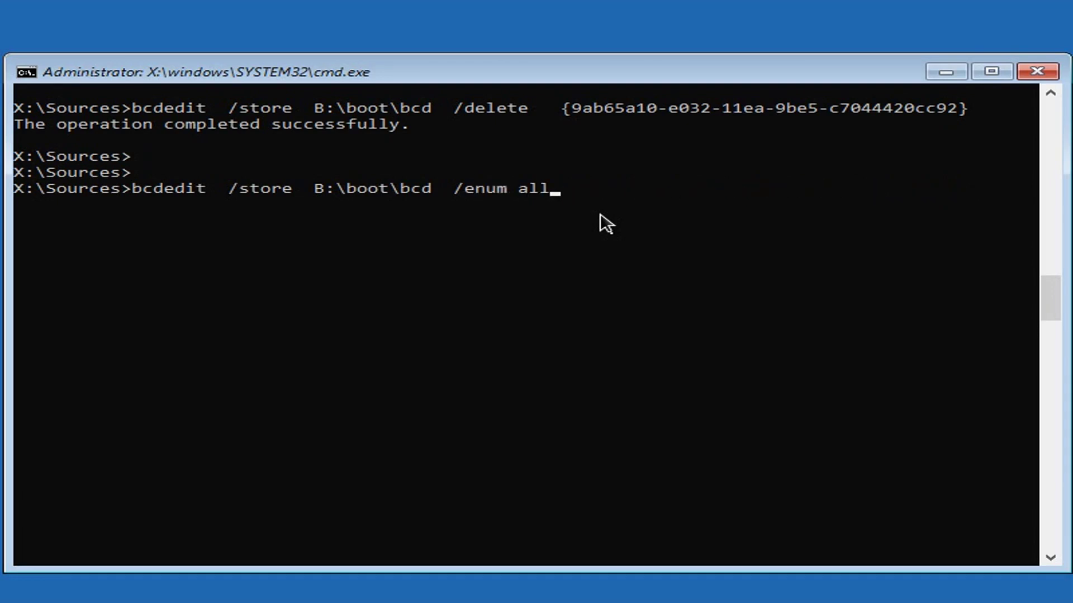
pyautogui.press('Return')
# Review the new BCD listing from the Windows Boot Manager entry to its end, checking for any remaining Windows Recovery Environment entry.
pyautogui.scroll(6, 510, 320)
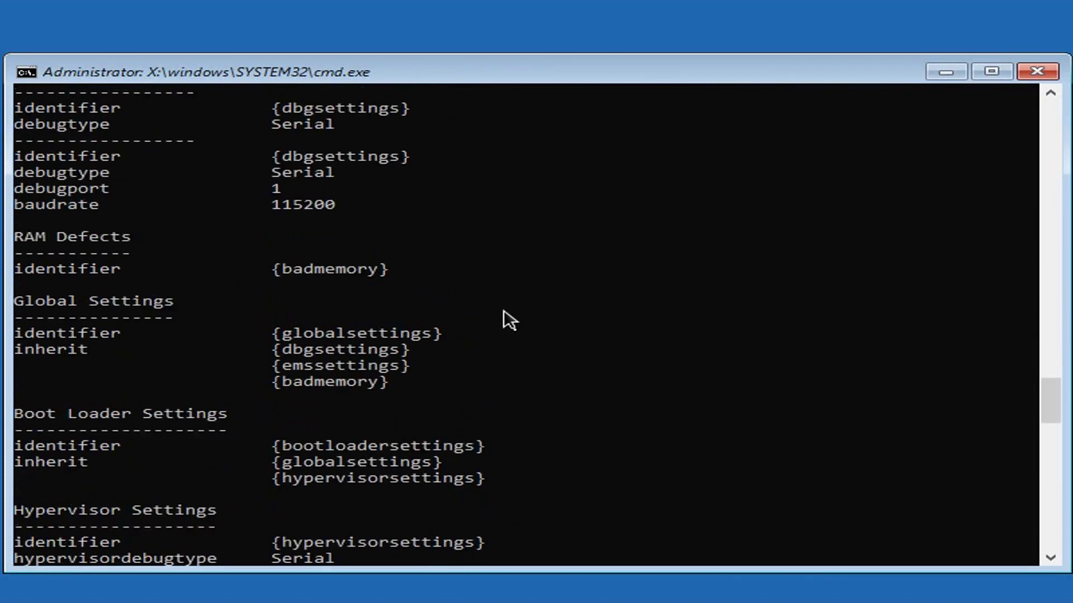
pyautogui.scroll(15, 509, 320)
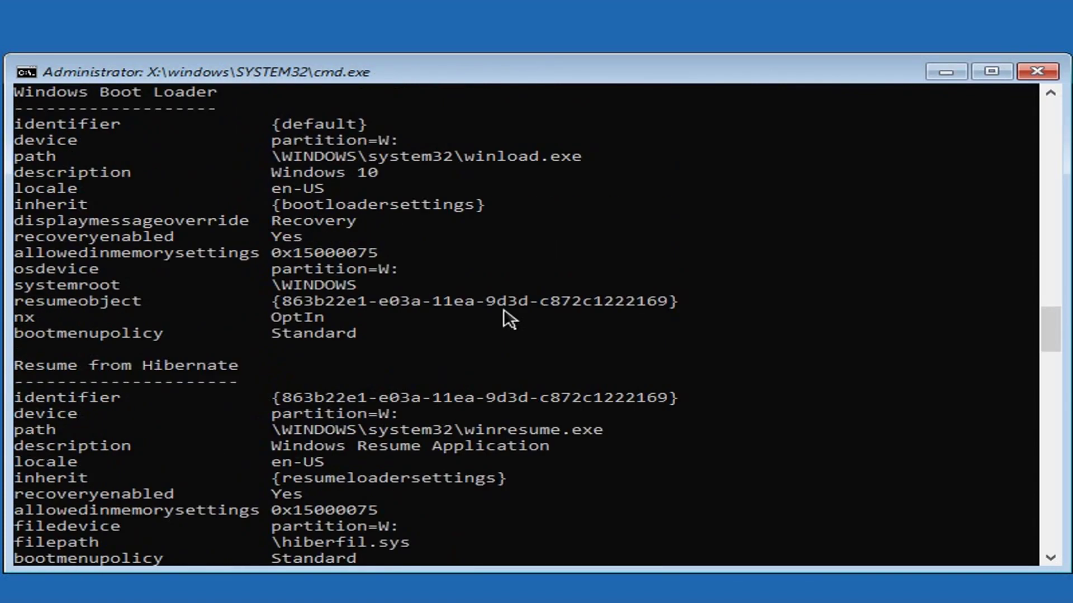
pyautogui.scroll(6, 503, 304)
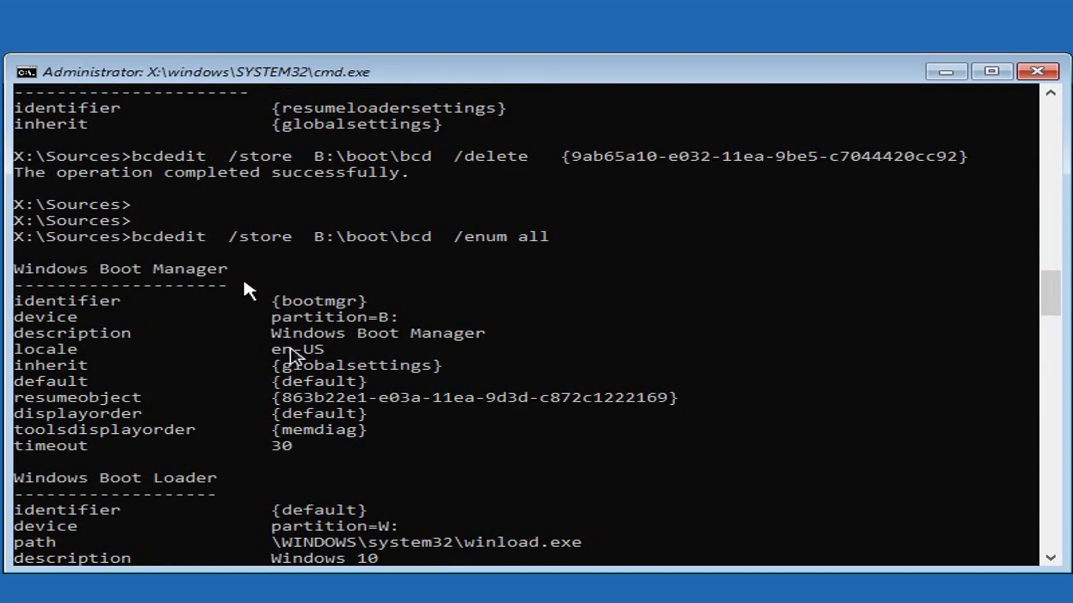
pyautogui.scroll(2, 355, 413)
pyautogui.scroll(-9, 355, 413)
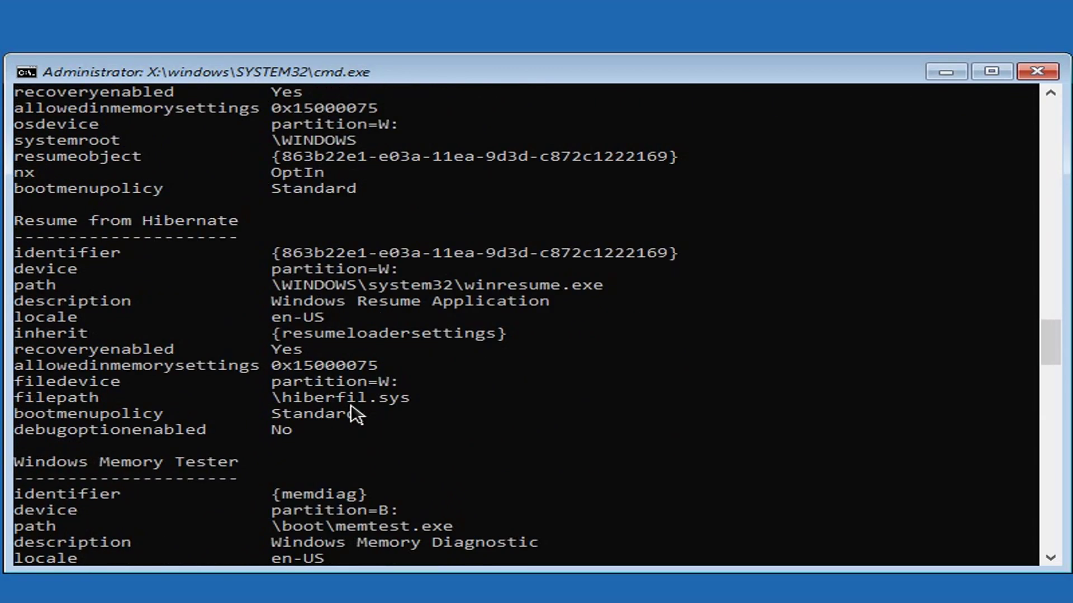
pyautogui.scroll(-20, 551, 463)
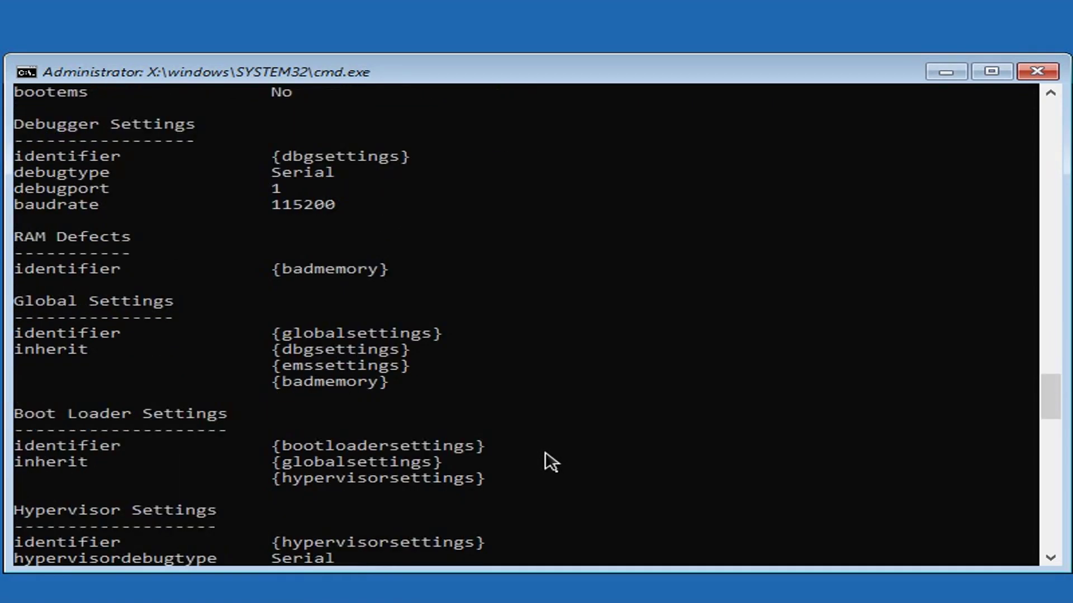
pyautogui.scroll(-4, 551, 462)
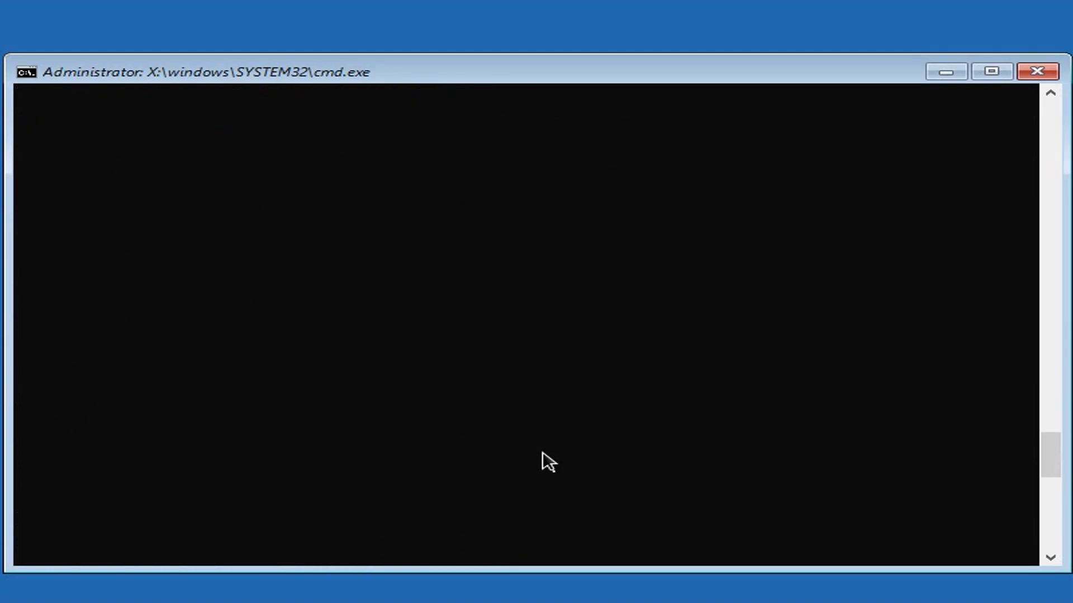
# Clear the screen, run "mbr2gpt /validate /disk:0" and check the validation result.
pyautogui.write('cls')
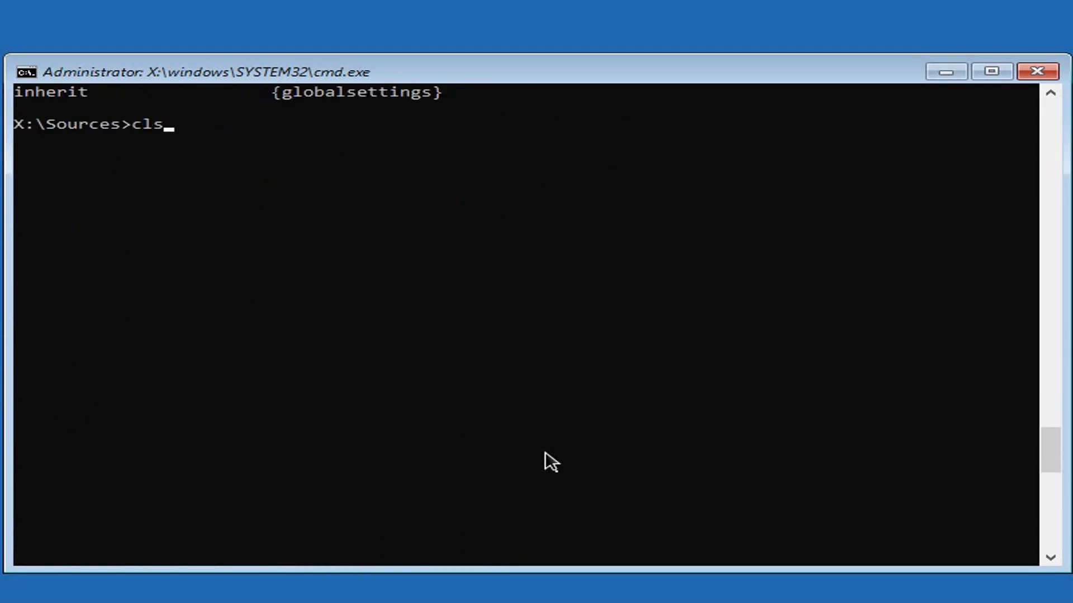
pyautogui.press('Return')
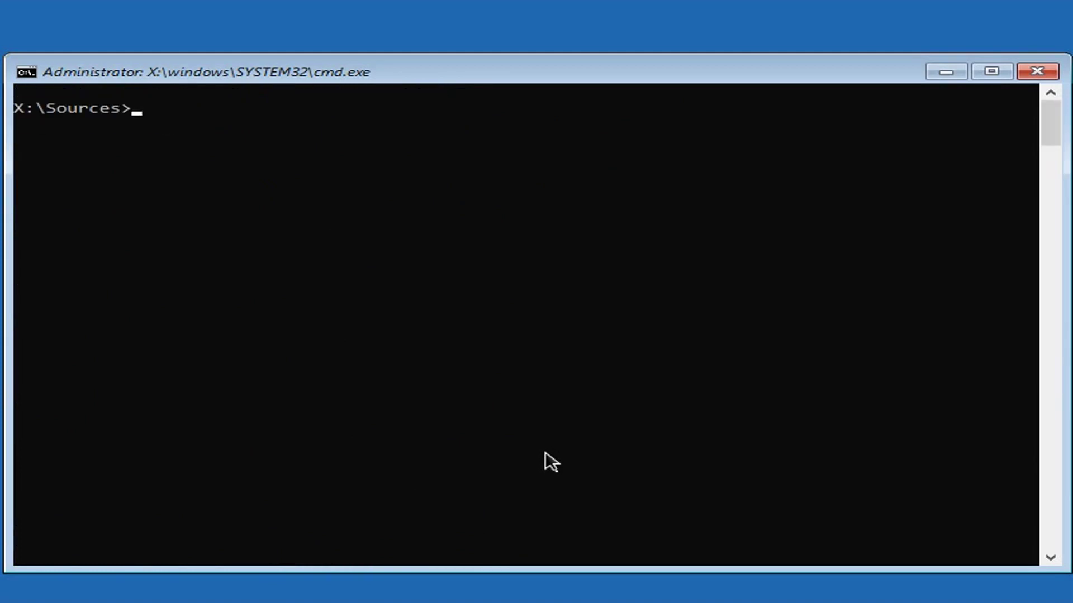
pyautogui.write('mbr2gpt  ')
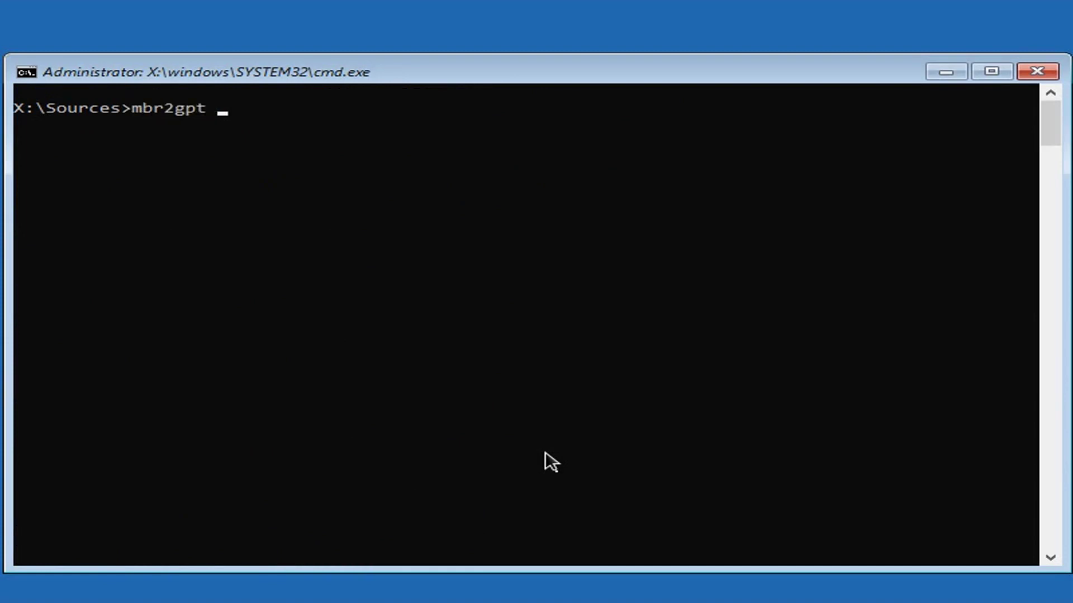
pyautogui.write('/validate')
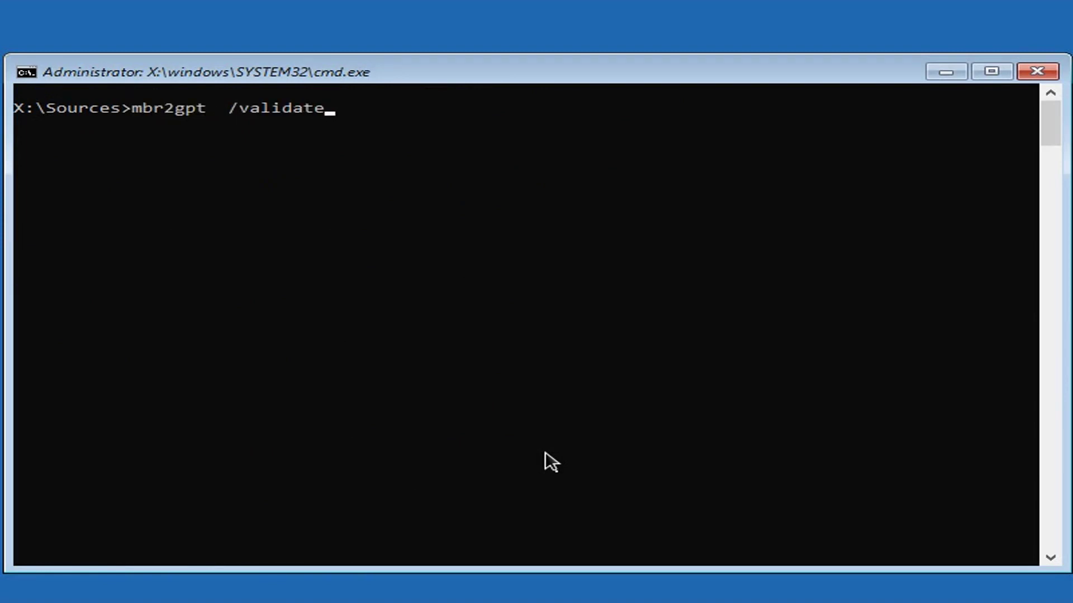
pyautogui.write('  /disk:0')
pyautogui.press('Return')
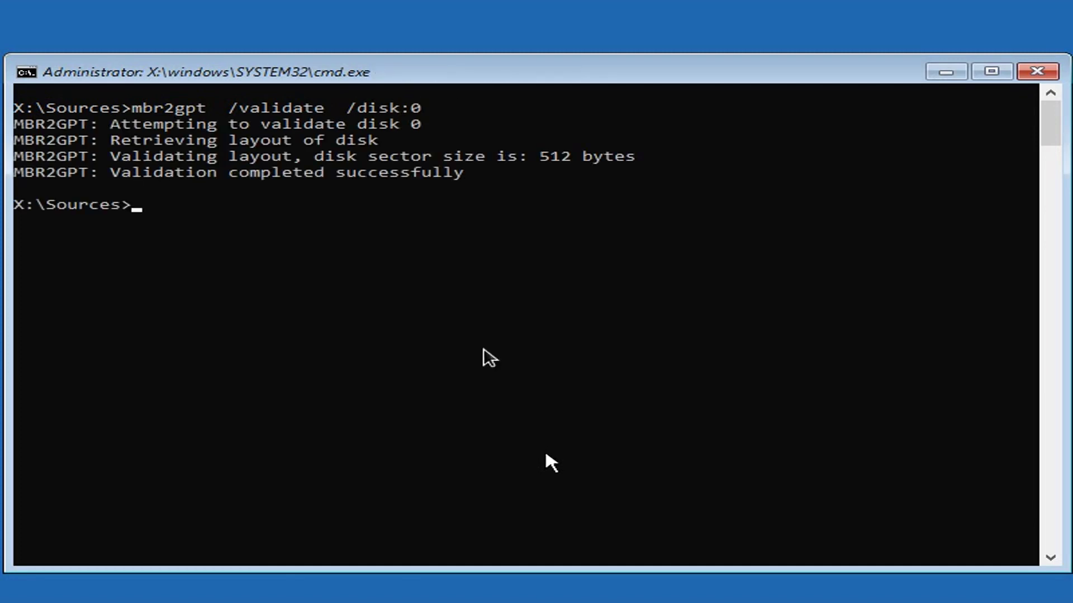
pyautogui.moveTo(70, 173); pyautogui.dragTo(496, 174)
pyautogui.click(516, 295)
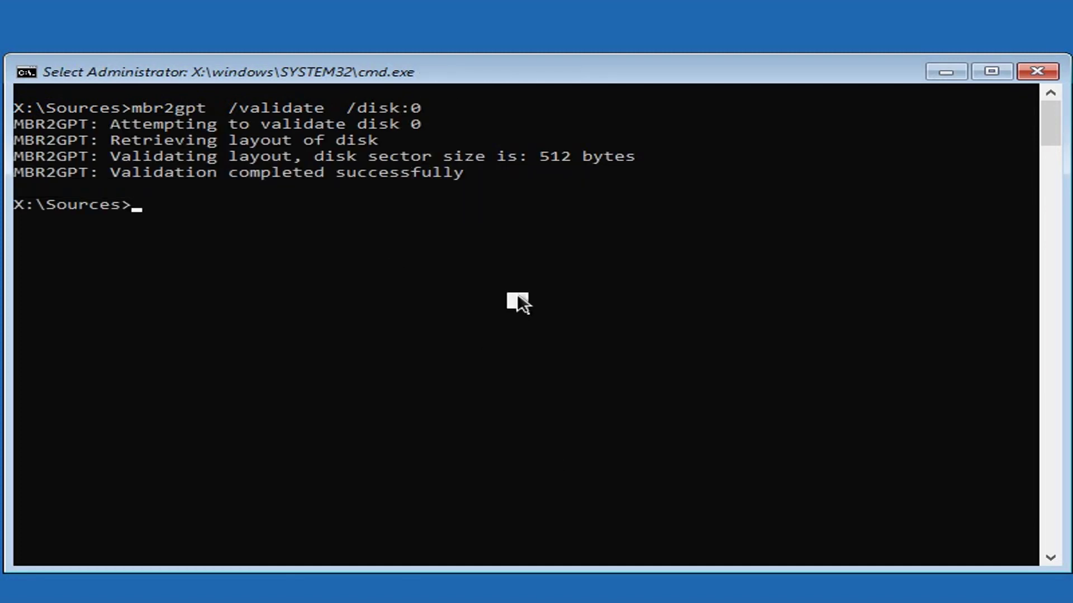
pyautogui.press('Escape')
# Exit the Command Prompt session.
pyautogui.write('exit')
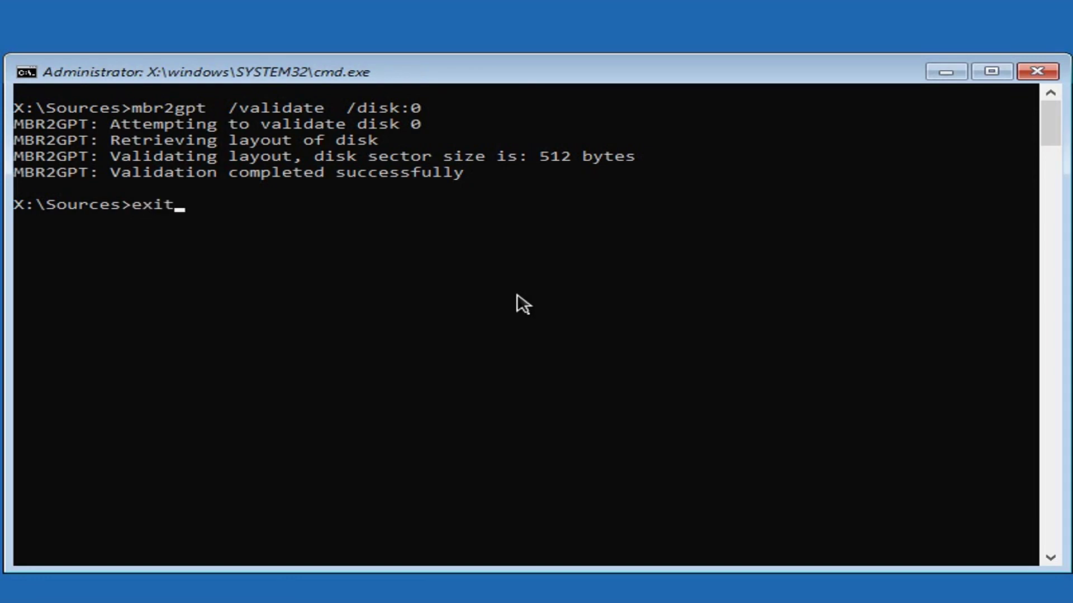